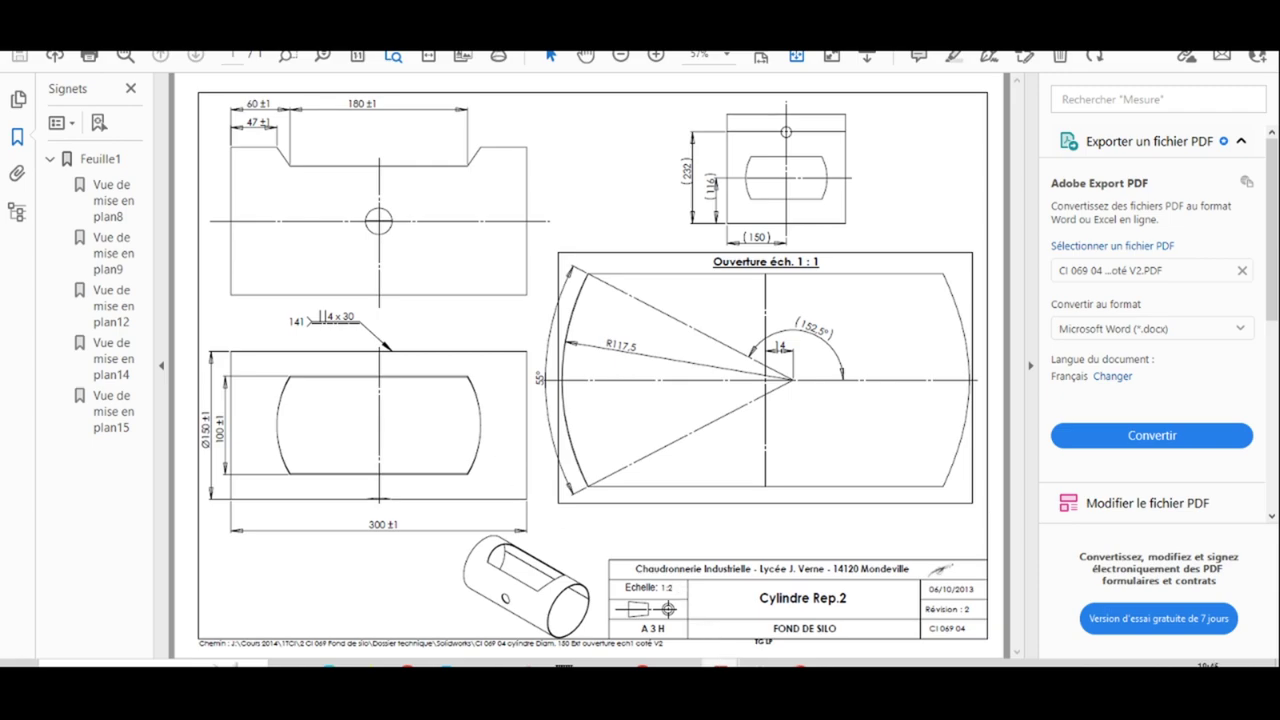
Consult the assembly drawing CI 069 02 and the cylinder drawing CI 069 04 for the part's dimensions.
{"action": "mouse_move", "coordinate": [720, 666]}
{"action": "left_click", "coordinate": [522, 620]}
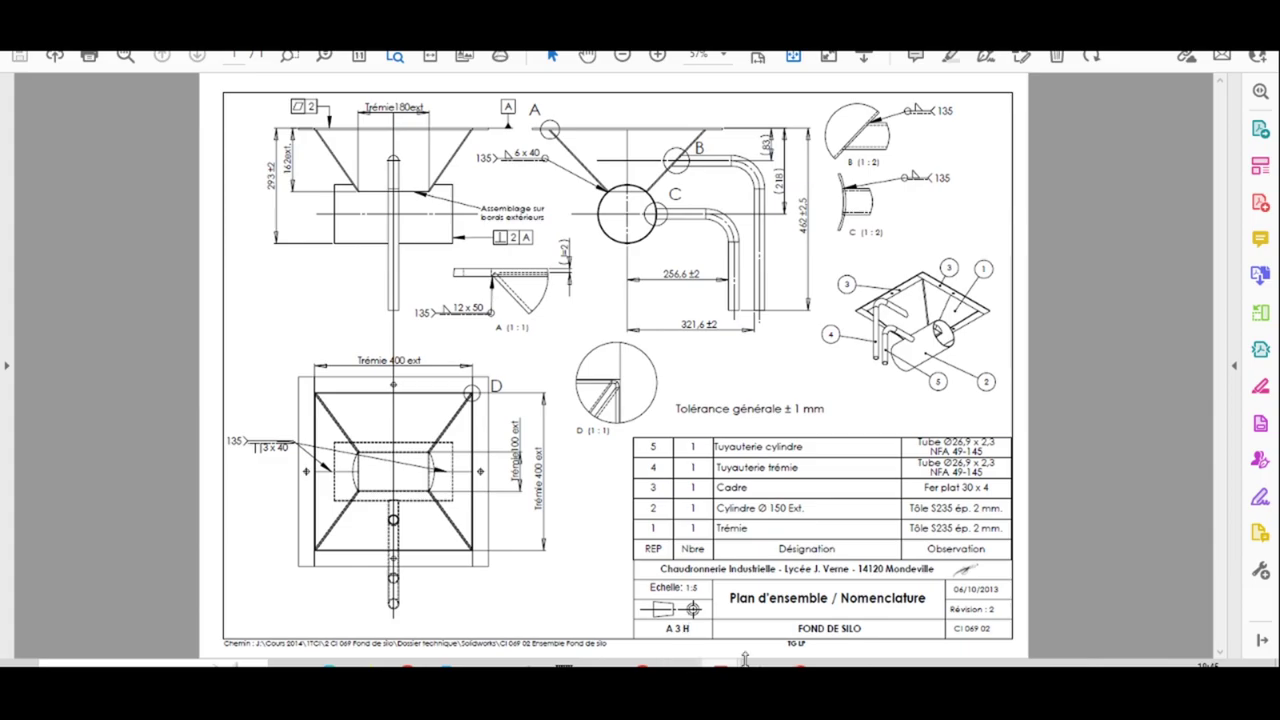
{"action": "left_click", "coordinate": [800, 664]}
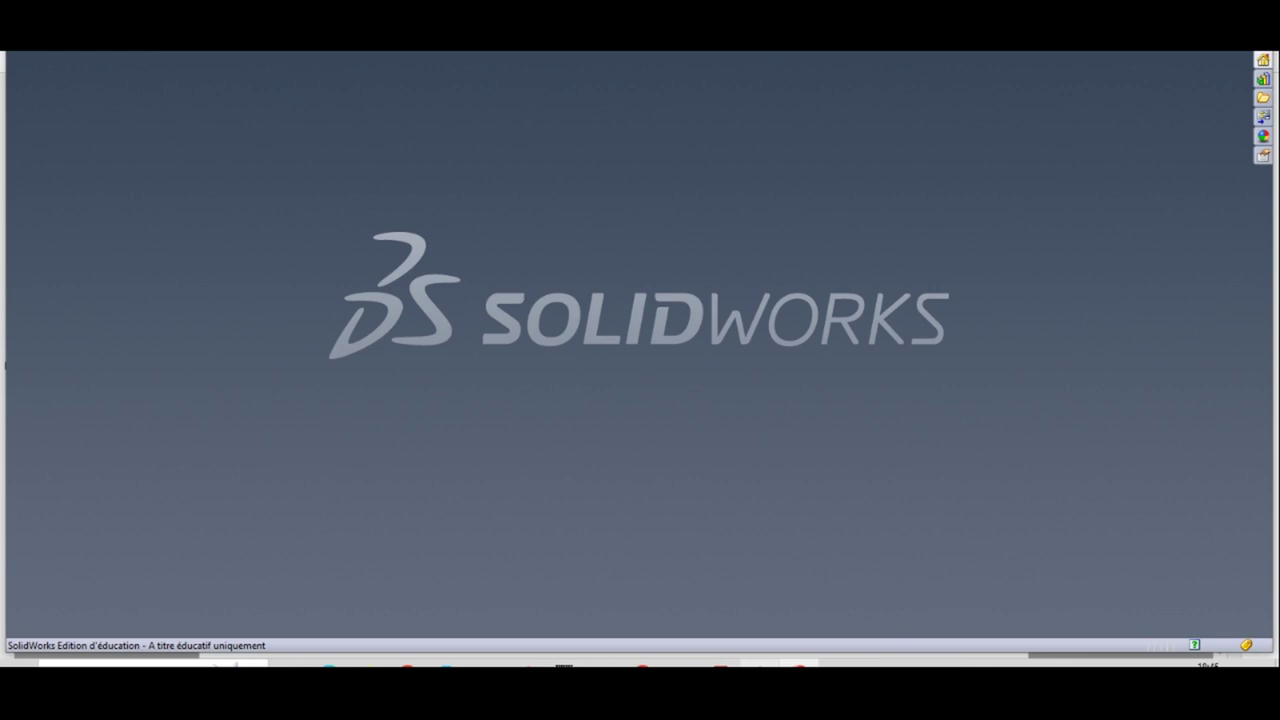
{"action": "mouse_move", "coordinate": [720, 664]}
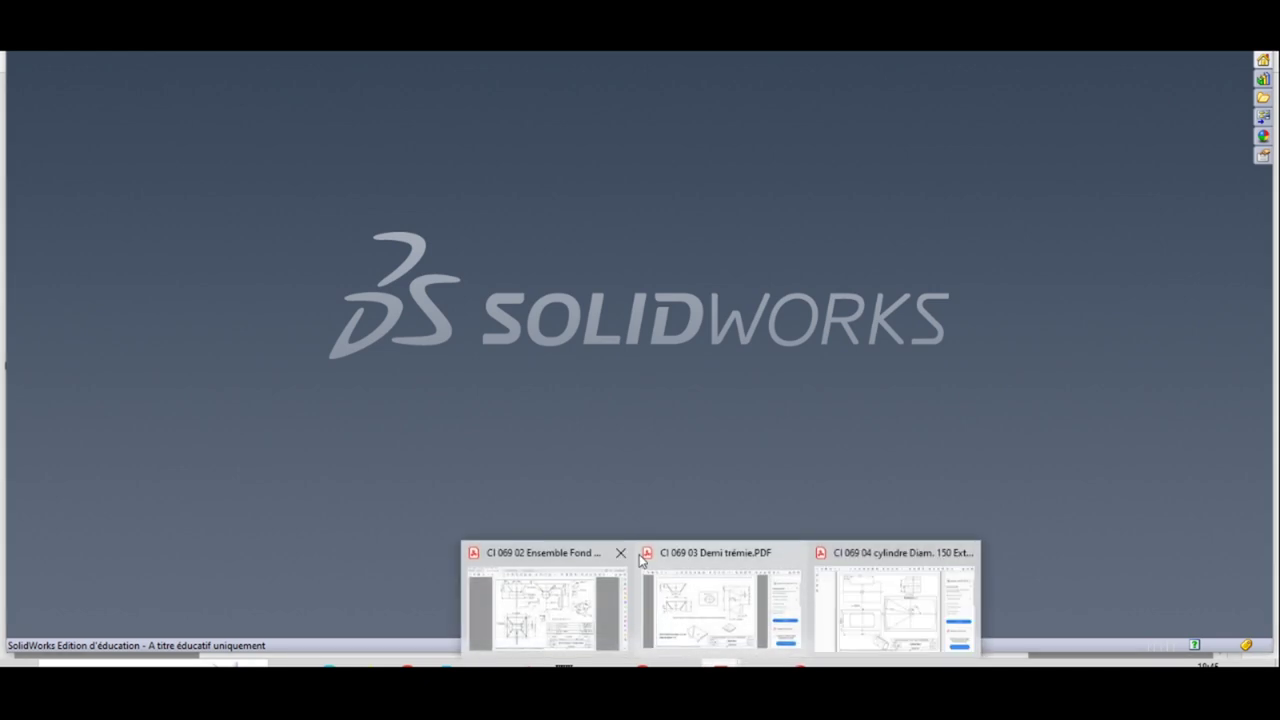
{"action": "left_click", "coordinate": [870, 596]}
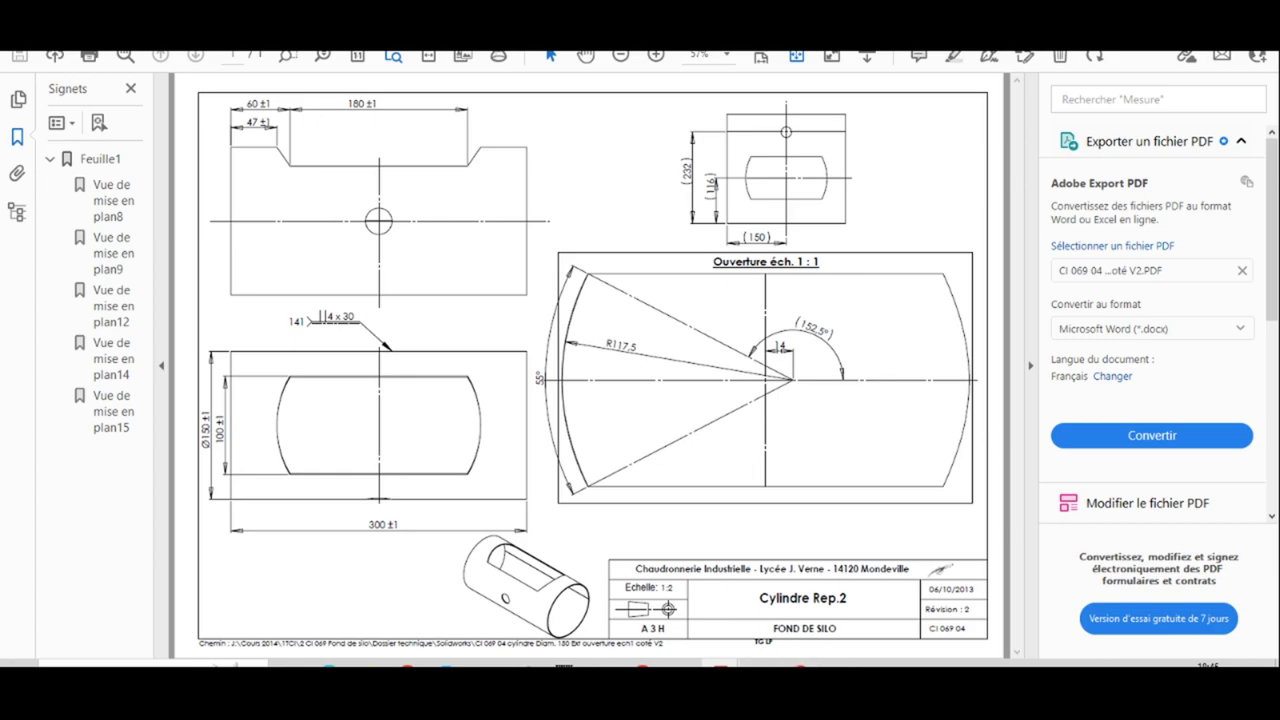
Switch to SolidWorks and create a new part document.
{"action": "left_click", "coordinate": [800, 664]}
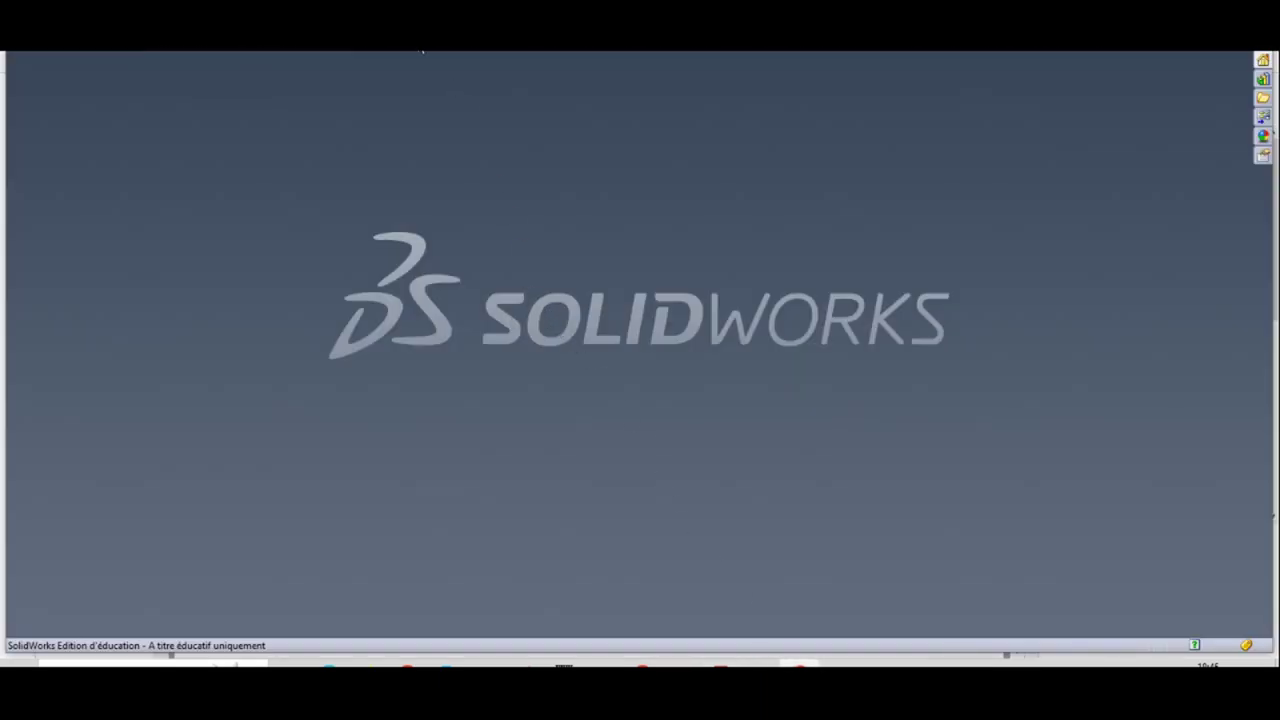
{"action": "key", "text": "ctrl+n"}
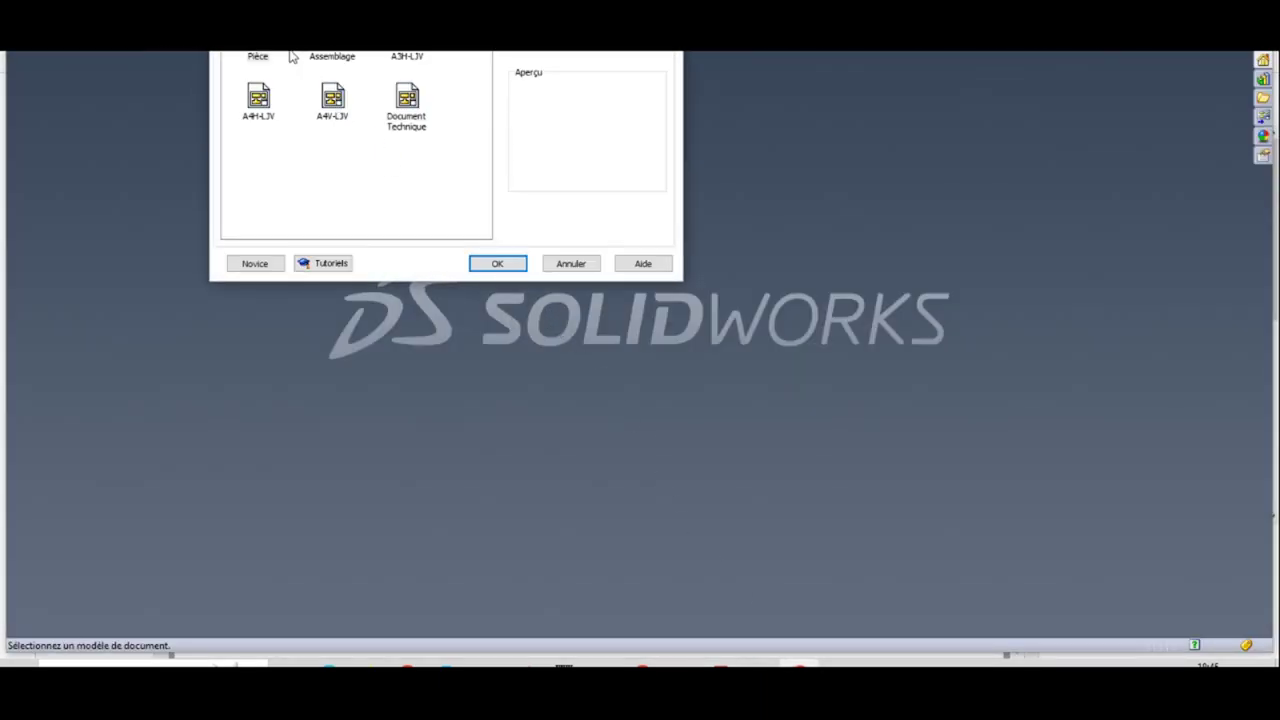
{"action": "left_click", "coordinate": [497, 263]}
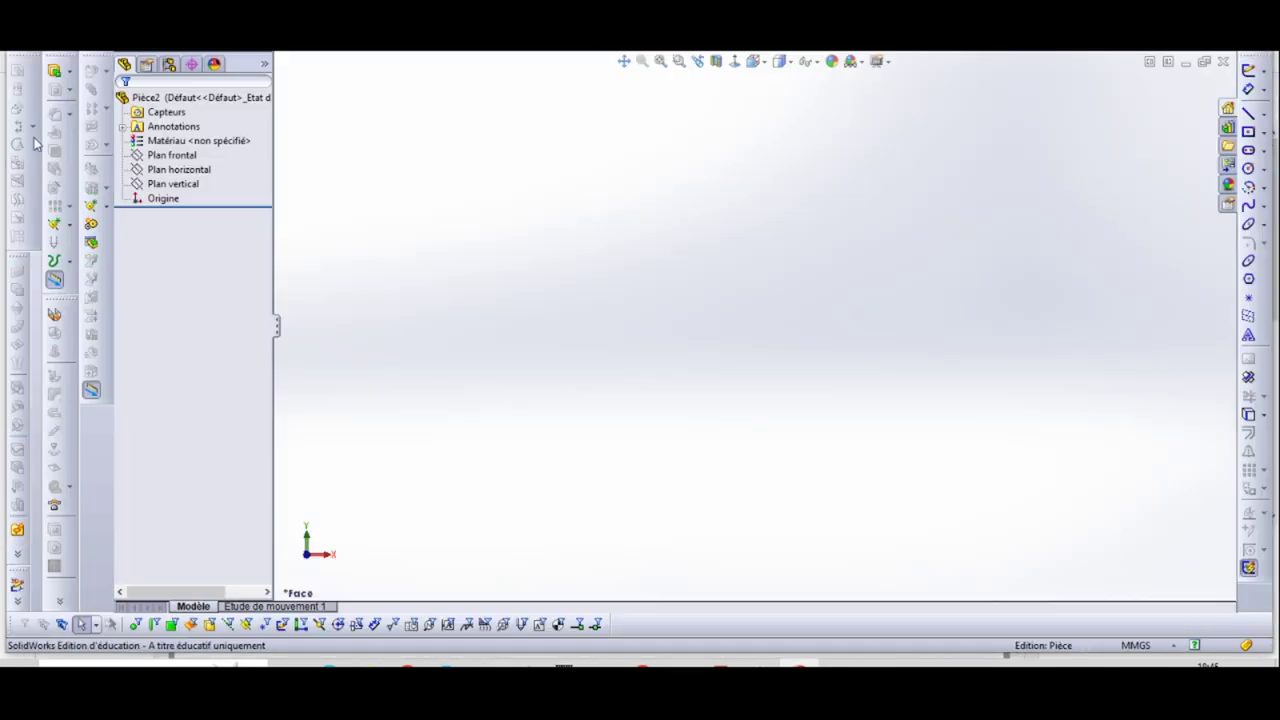
Sketch a nearly closed centre-point arc of about 73 mm radius on Plan frontal, centred on the origin, with a small gap on the positive X side.
{"action": "left_click", "coordinate": [140, 155]}
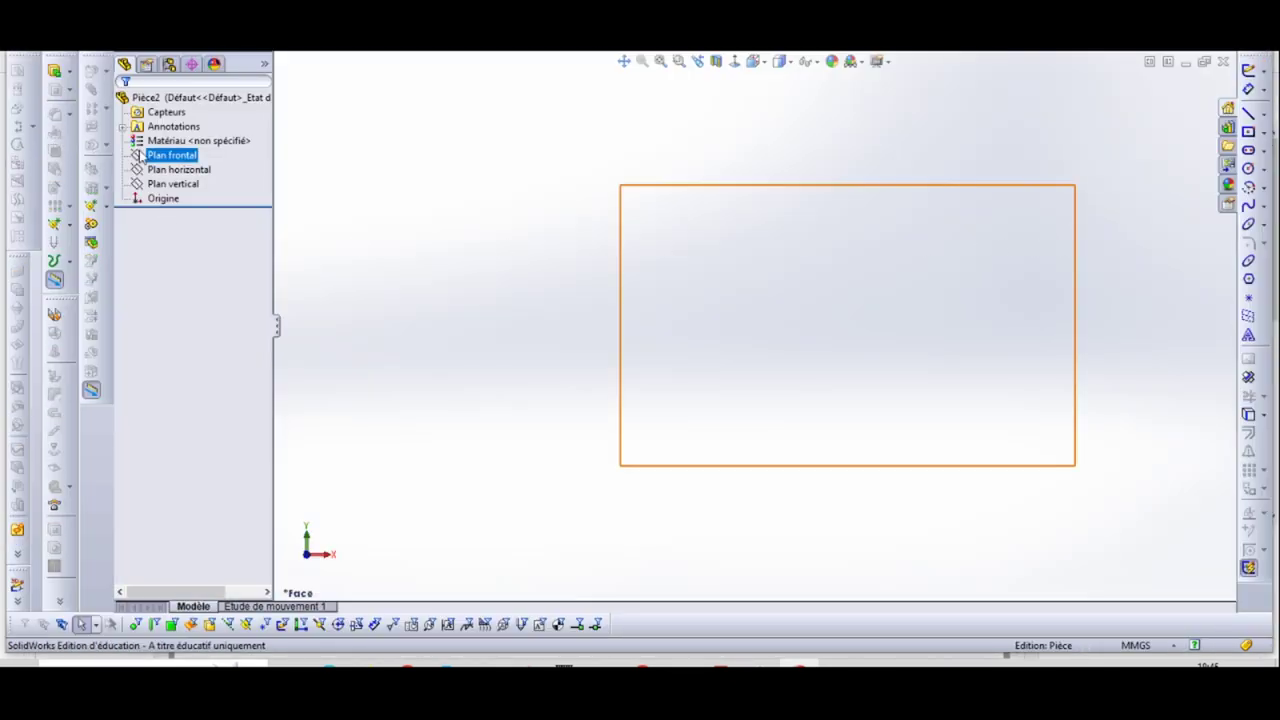
{"action": "left_click", "coordinate": [145, 128]}
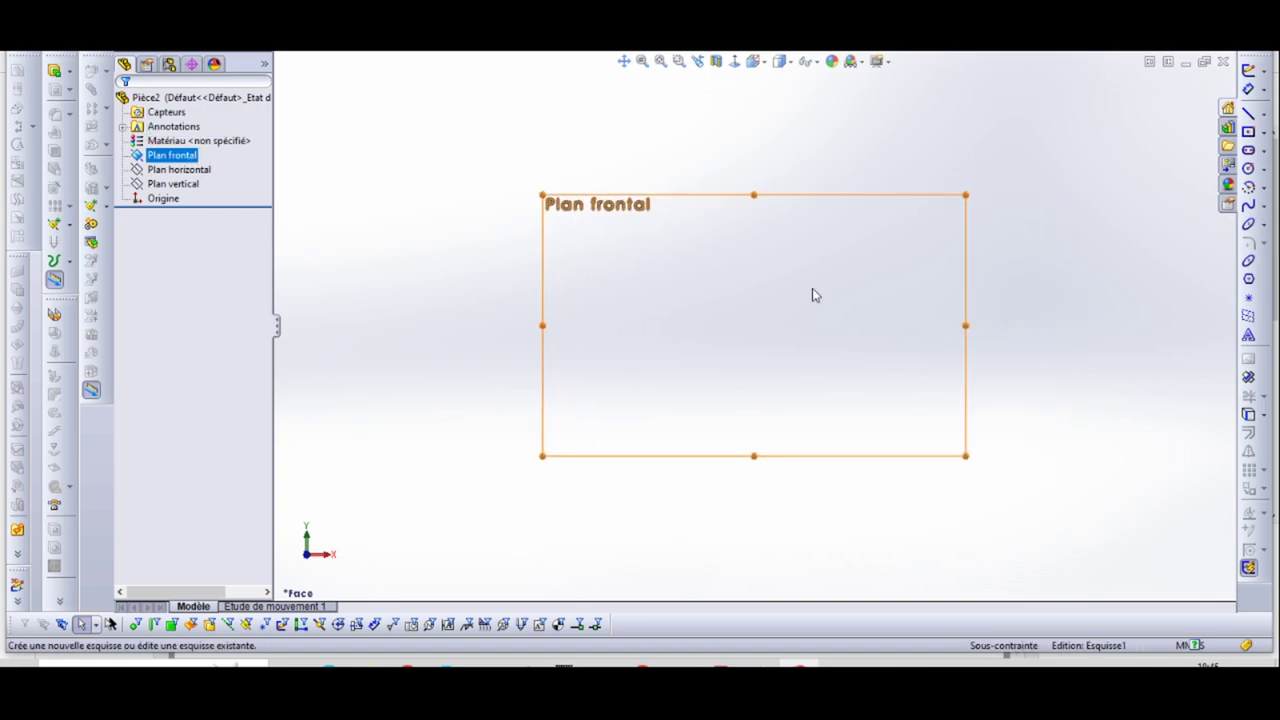
{"action": "left_click", "coordinate": [1250, 169]}
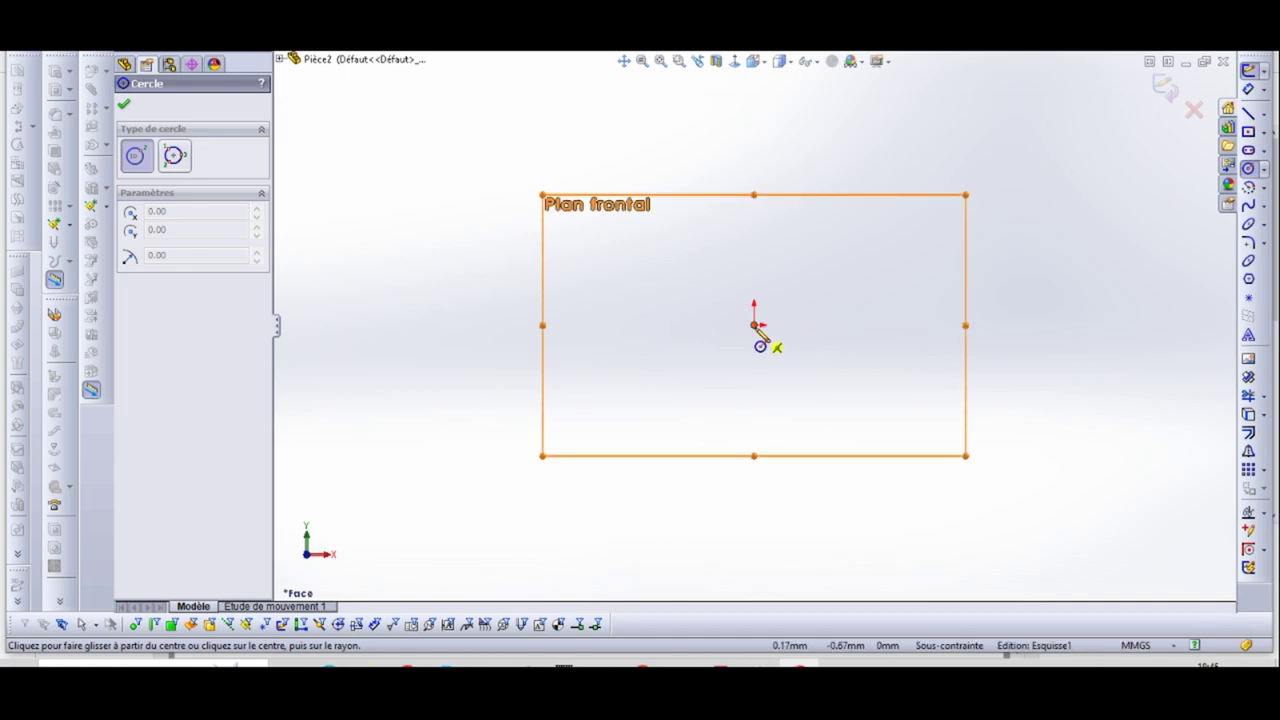
{"action": "left_click", "coordinate": [1250, 188]}
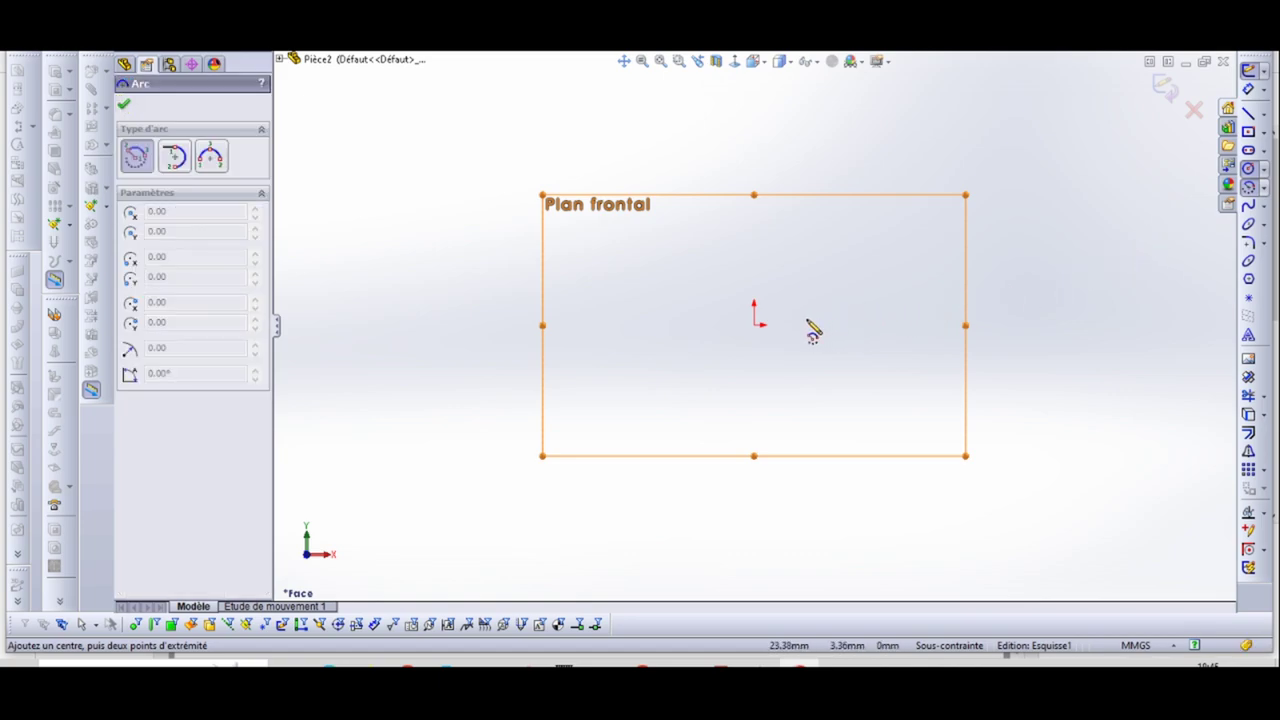
{"action": "left_click", "coordinate": [756, 325]}
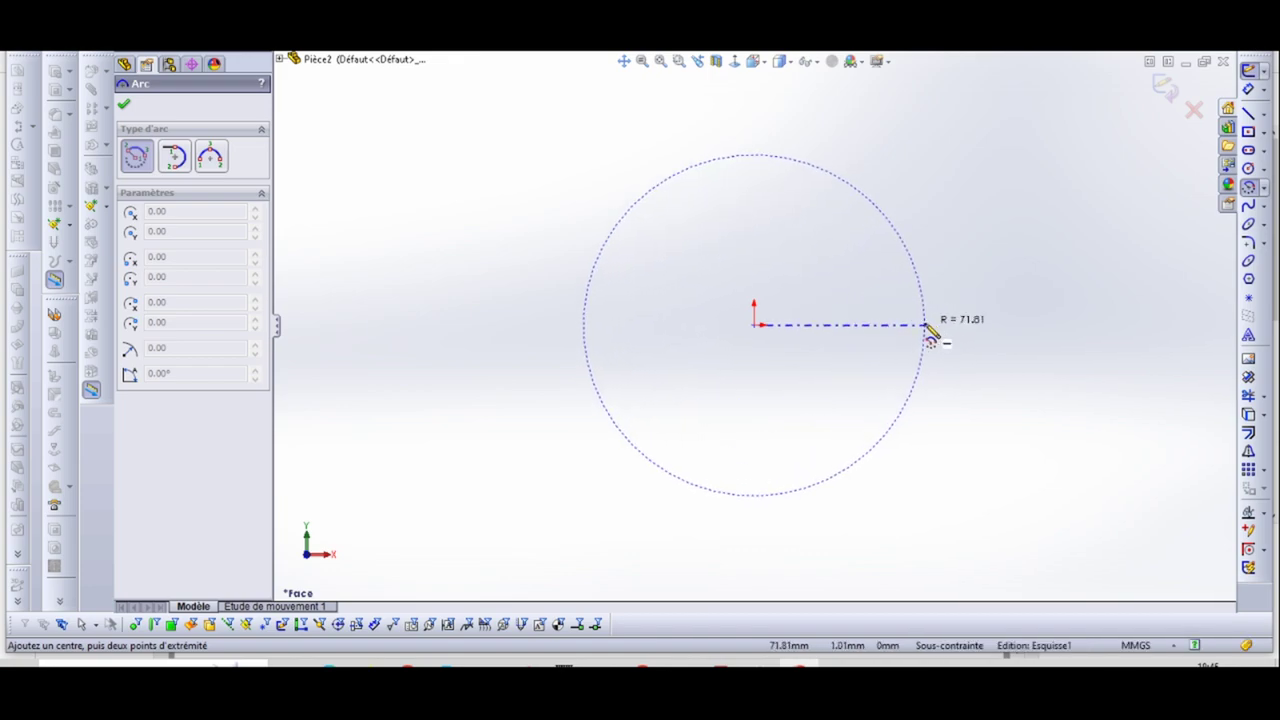
{"action": "left_click", "coordinate": [925, 312]}
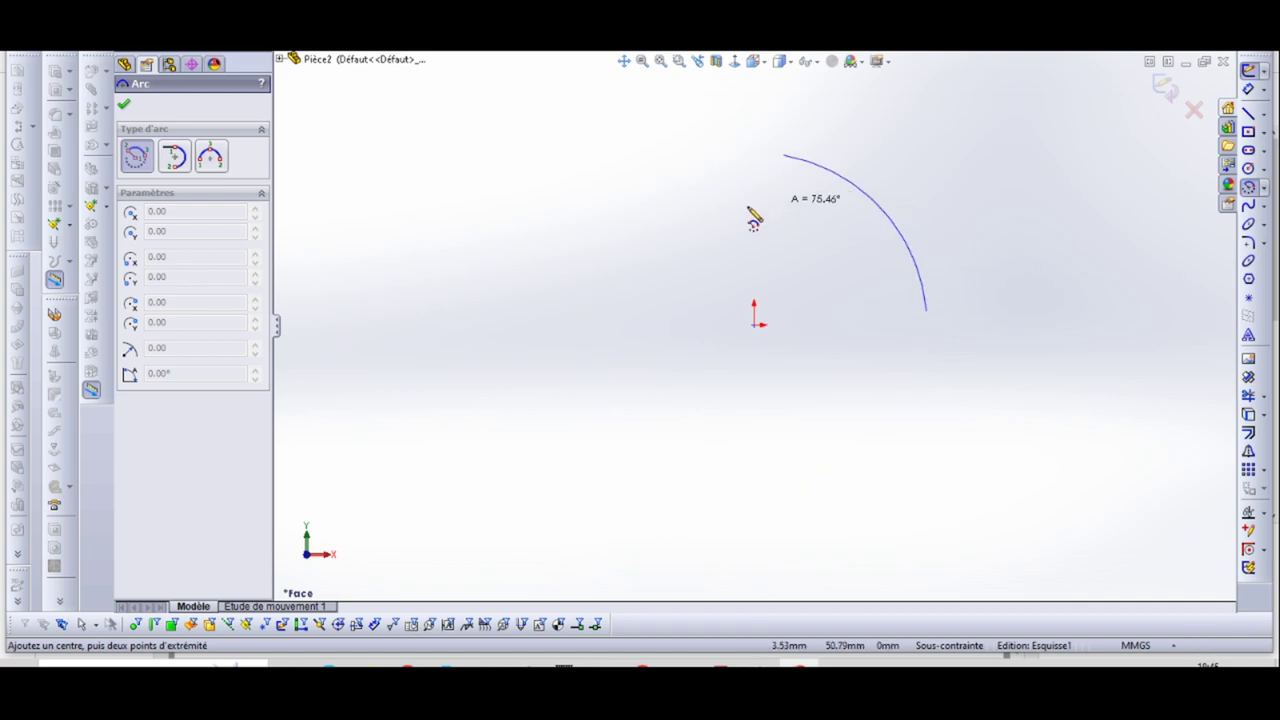
{"action": "left_click", "coordinate": [958, 352]}
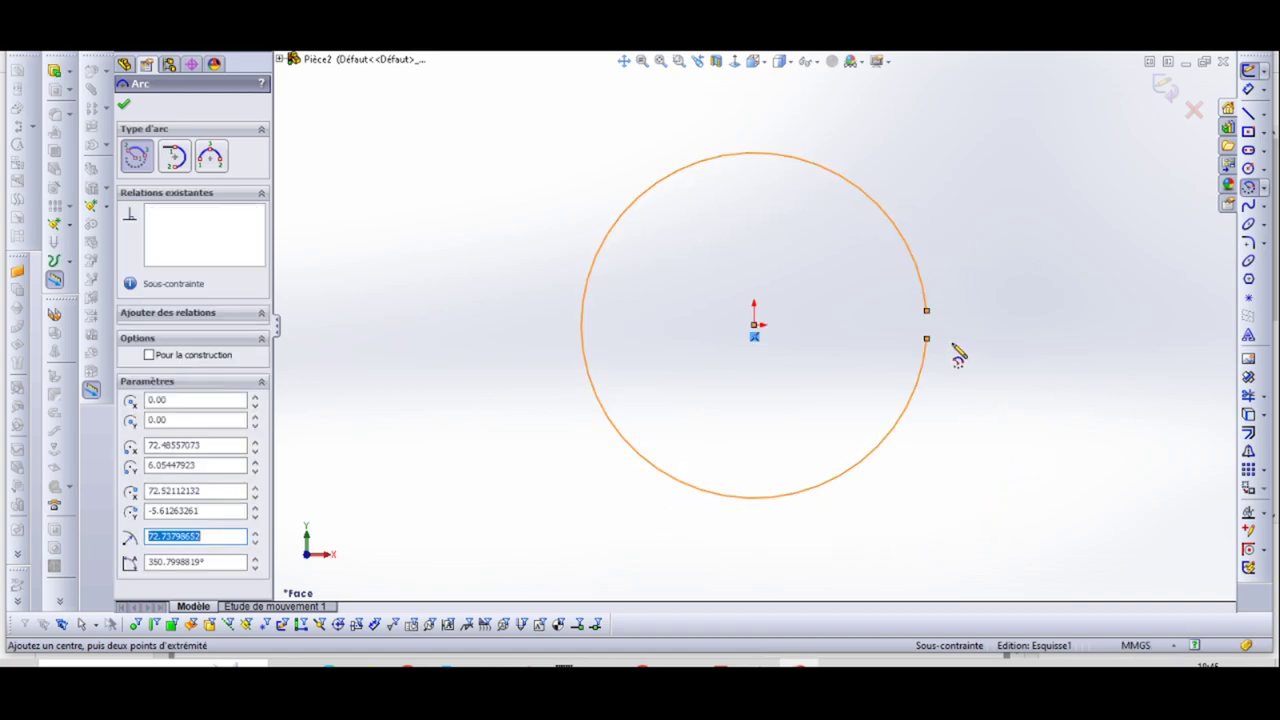
Draw a horizontal construction line about 173 mm long through the origin and the arc's gap.
{"action": "left_click", "coordinate": [1262, 115]}
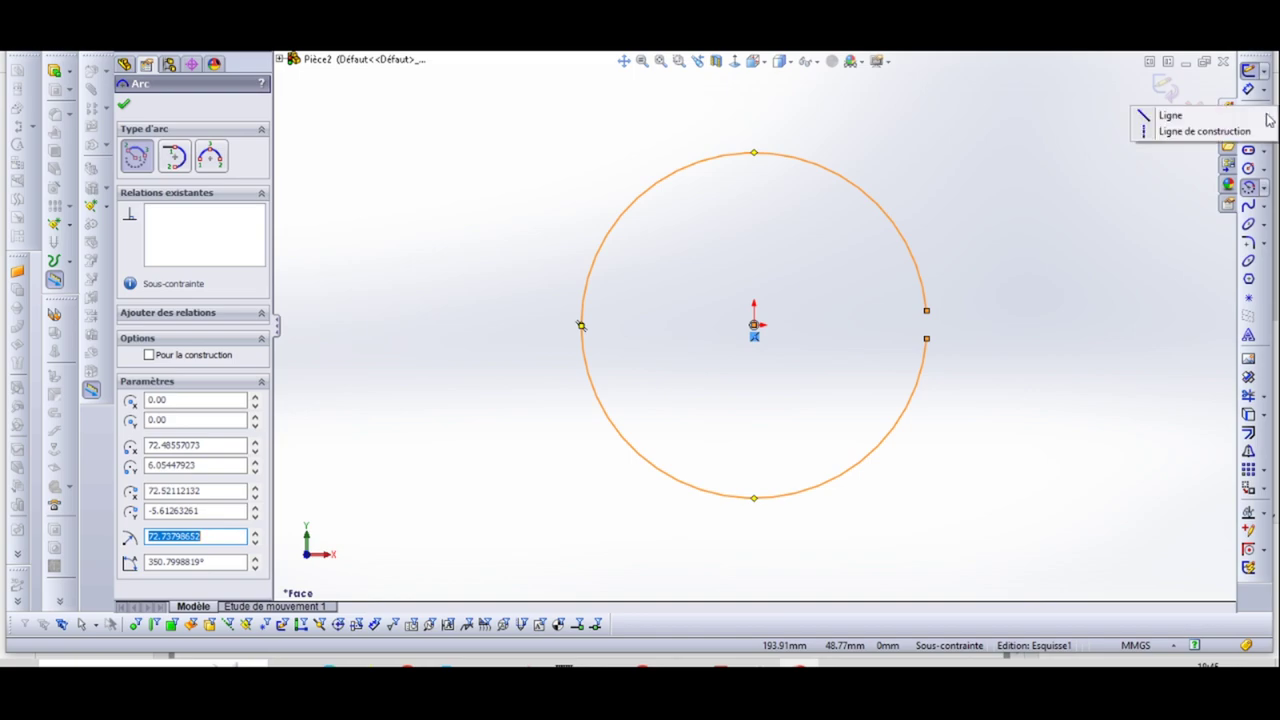
{"action": "left_click", "coordinate": [1200, 133]}
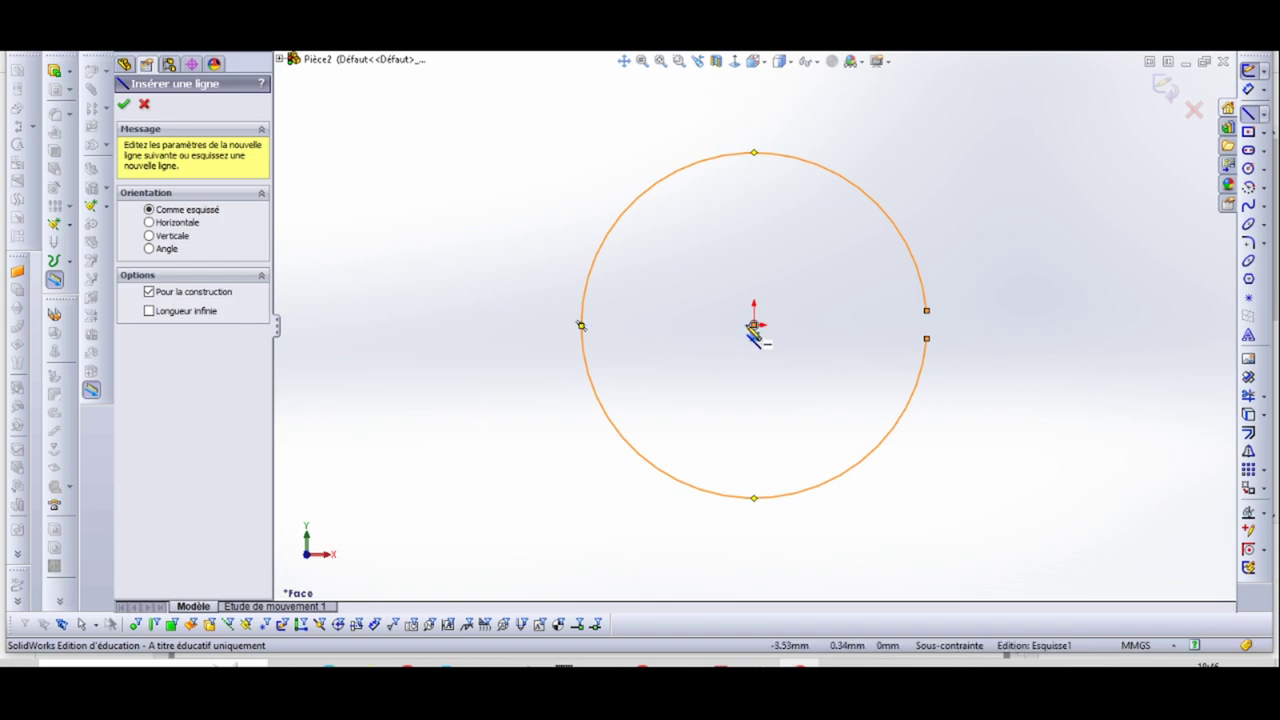
{"action": "left_click", "coordinate": [689, 334]}
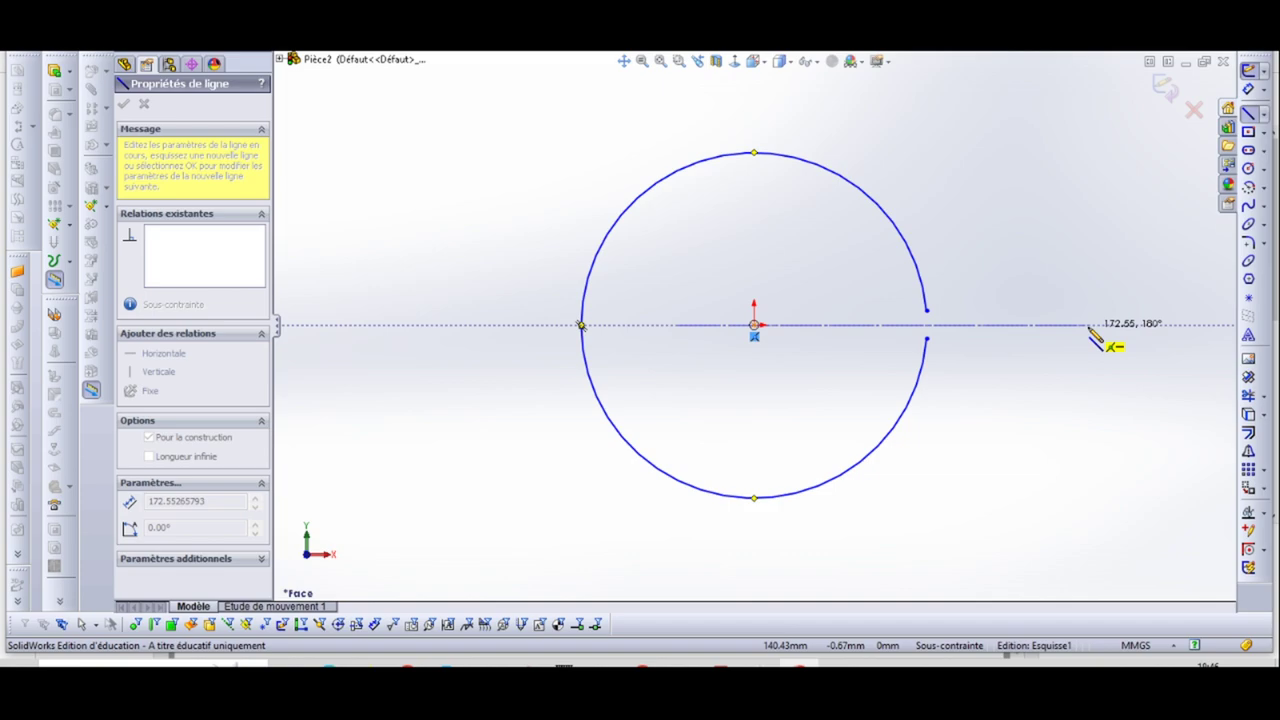
{"action": "left_click", "coordinate": [1088, 325]}
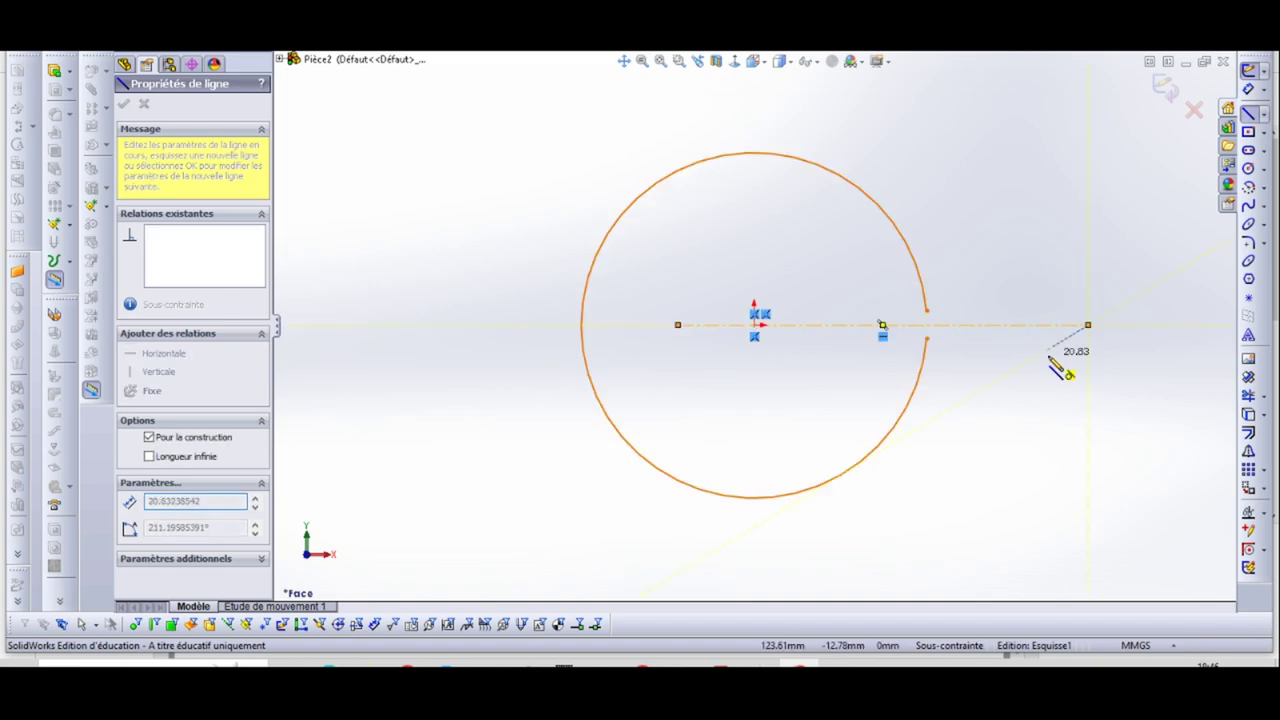
{"action": "key", "text": "Escape"}
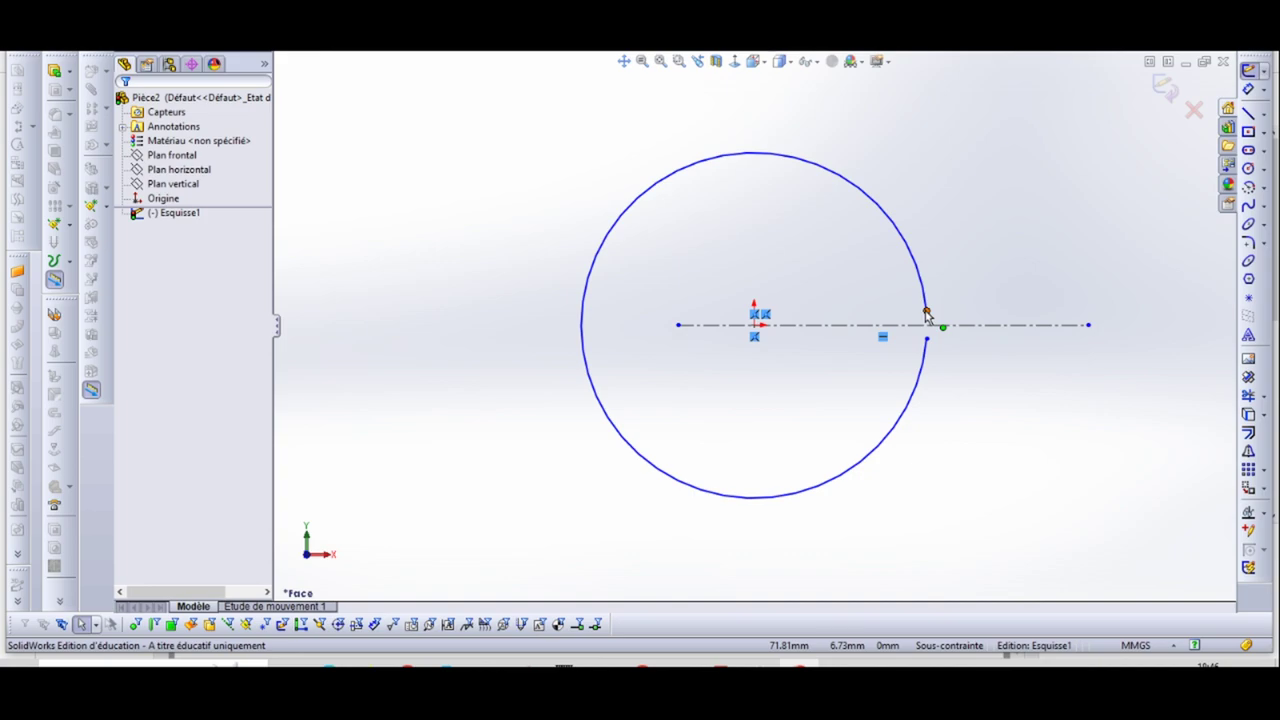
Make the arc's two endpoints symmetric about the horizontal construction line.
{"action": "left_click", "coordinate": [926, 312]}
{"action": "left_click", "coordinate": [926, 338], "text": "ctrl"}
{"action": "left_click", "coordinate": [941, 326], "text": "ctrl"}
{"action": "left_click", "coordinate": [130, 362]}
Dimension the arc's radius as 75 mm, checking the diameter on the cylinder drawing.
{"action": "left_click", "coordinate": [1252, 90]}
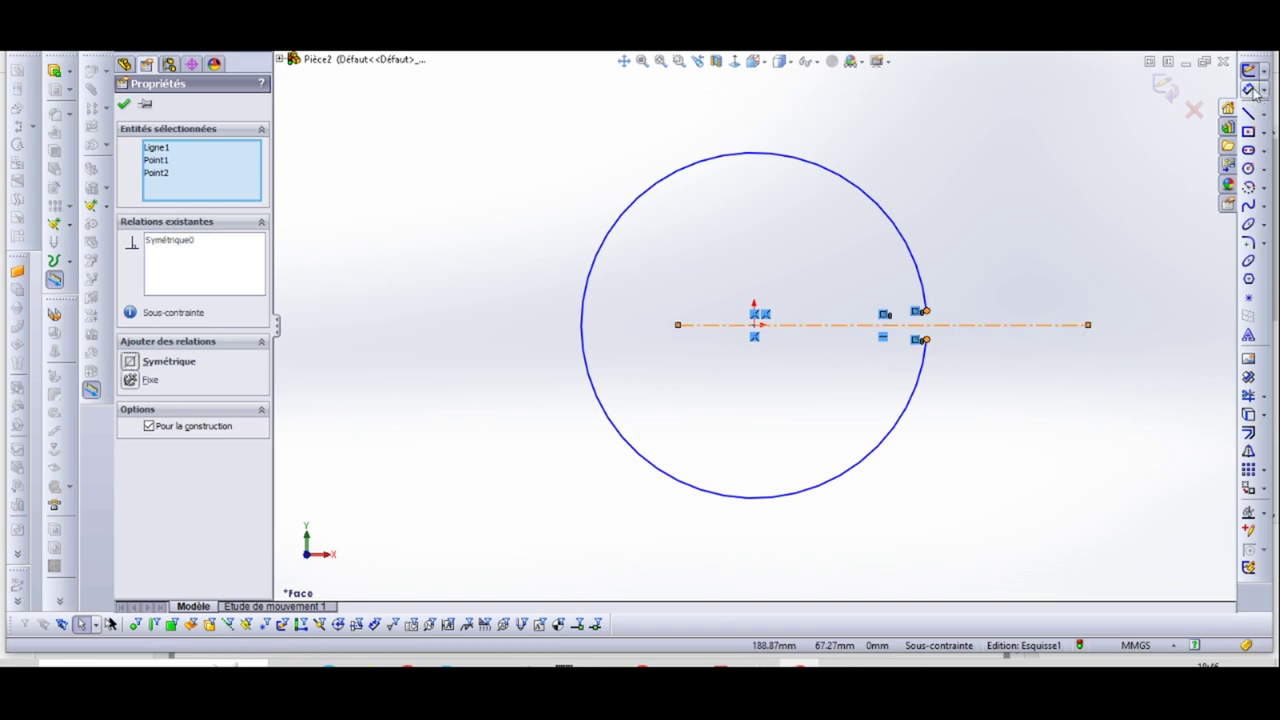
{"action": "left_click", "coordinate": [584, 275]}
{"action": "left_click", "coordinate": [449, 272]}
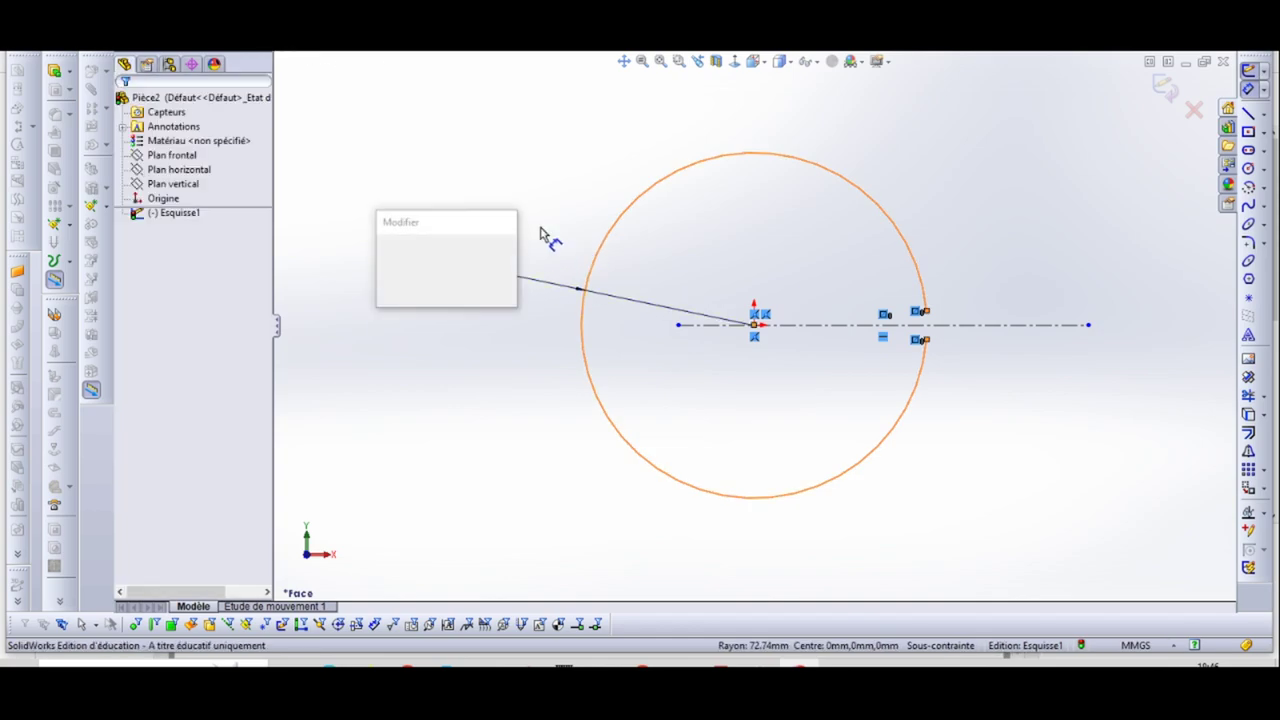
{"action": "left_click", "coordinate": [718, 662]}
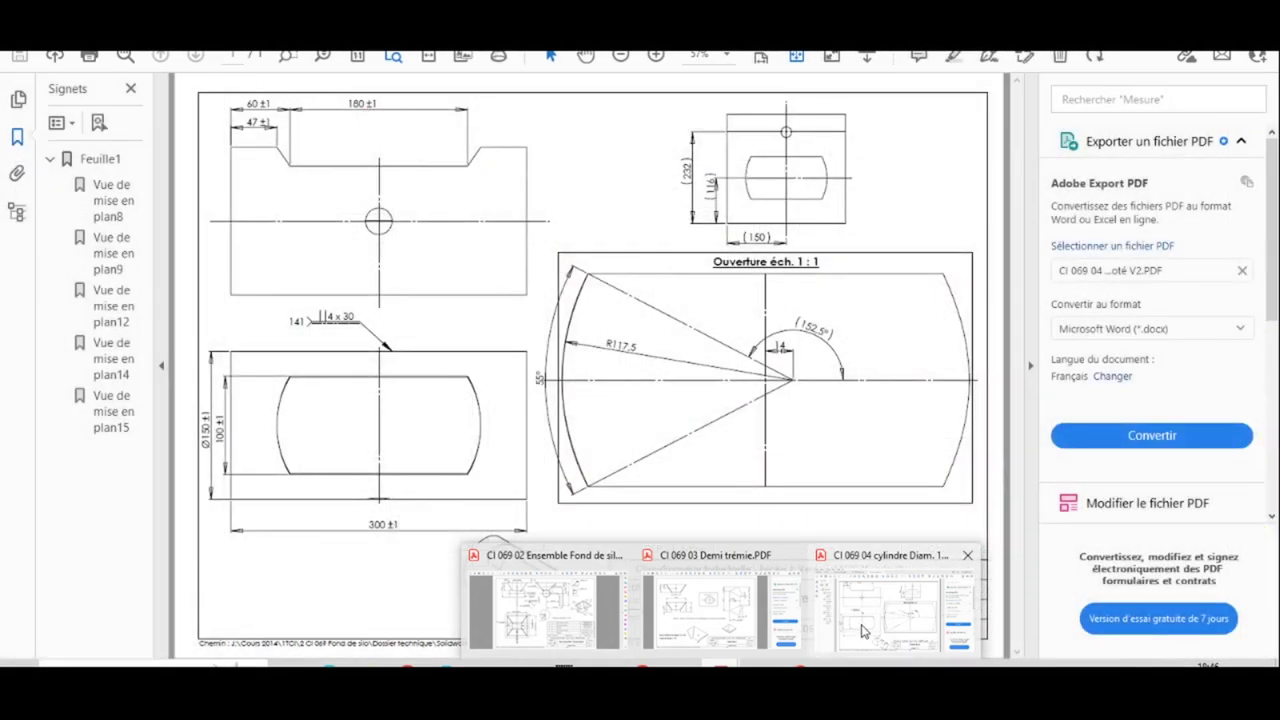
{"action": "left_click", "coordinate": [893, 612]}
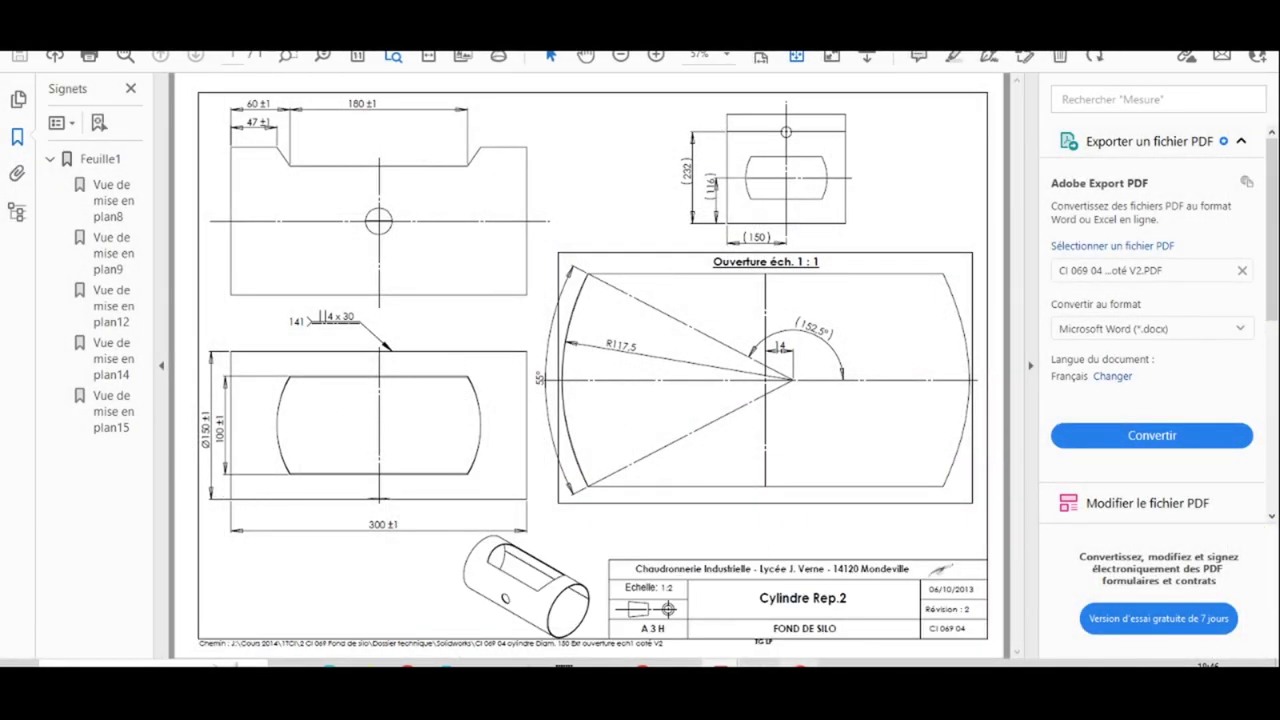
{"action": "key", "text": "alt+Tab"}
{"action": "type", "text": "75"}
{"action": "key", "text": "Return"}
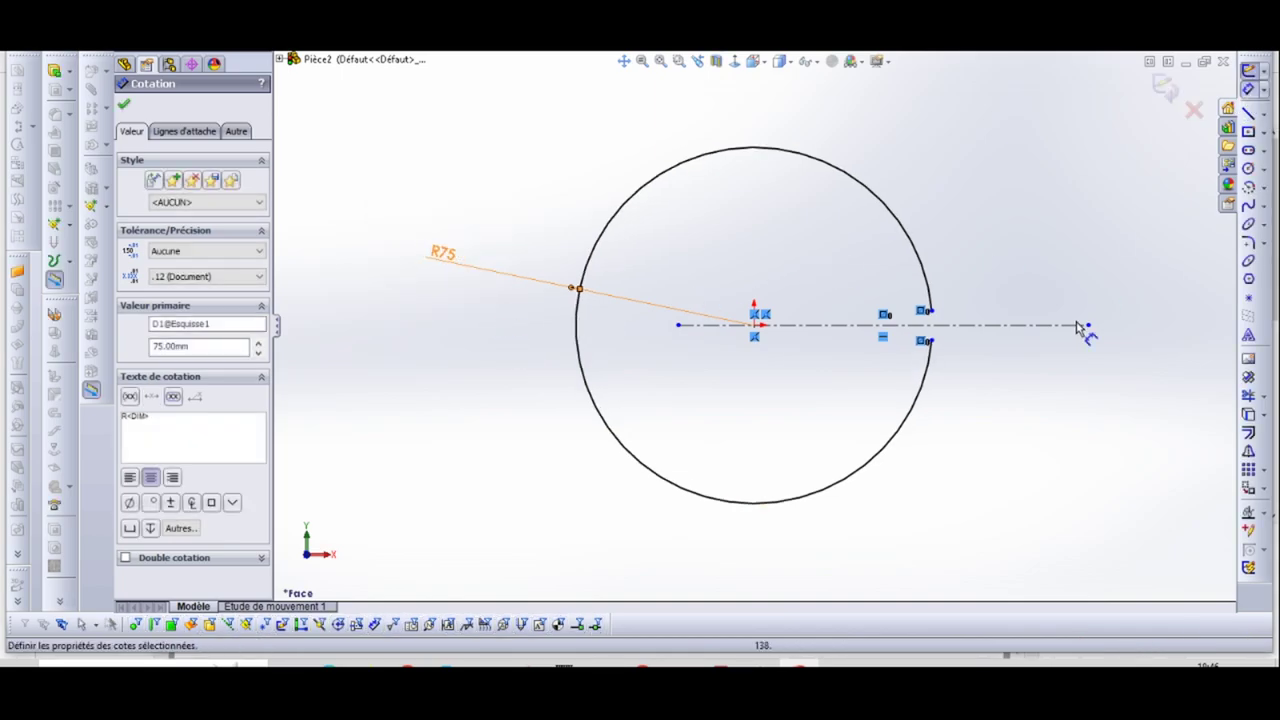
Dimension the gap between the arc's two endpoints as 1 mm.
{"action": "left_click", "coordinate": [940, 338]}
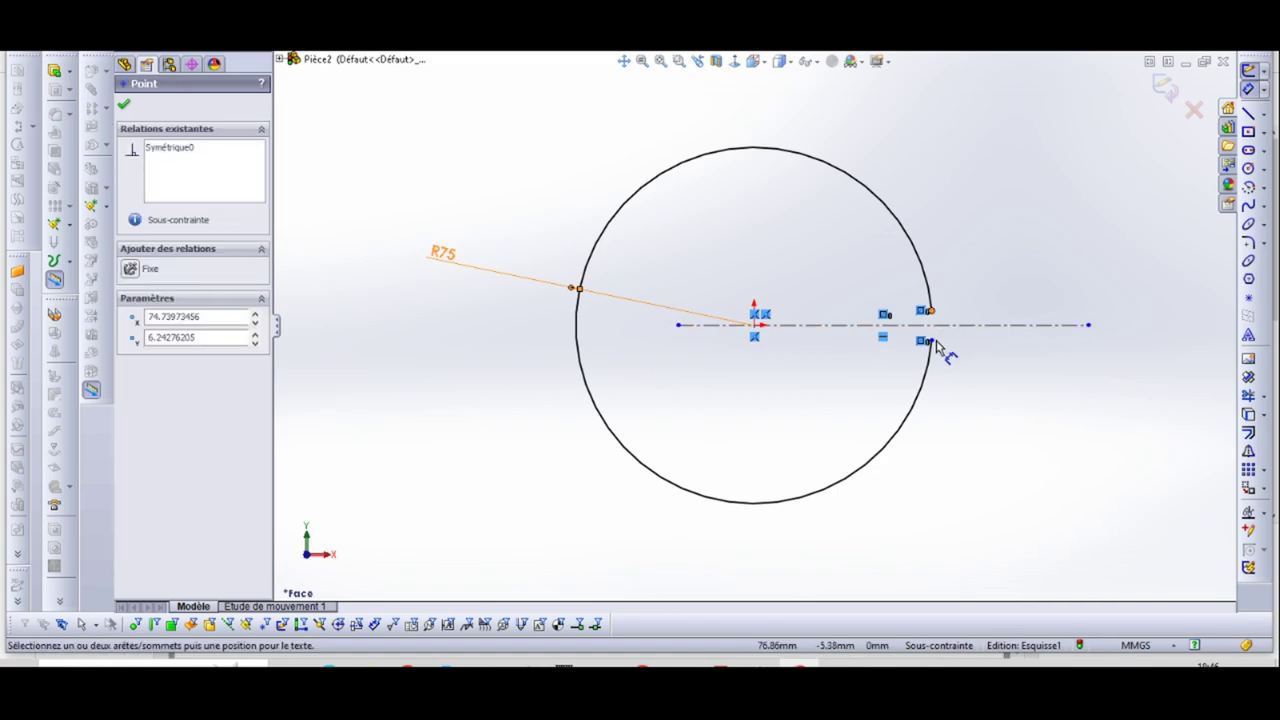
{"action": "left_click", "coordinate": [983, 285]}
{"action": "key", "text": "Return"}
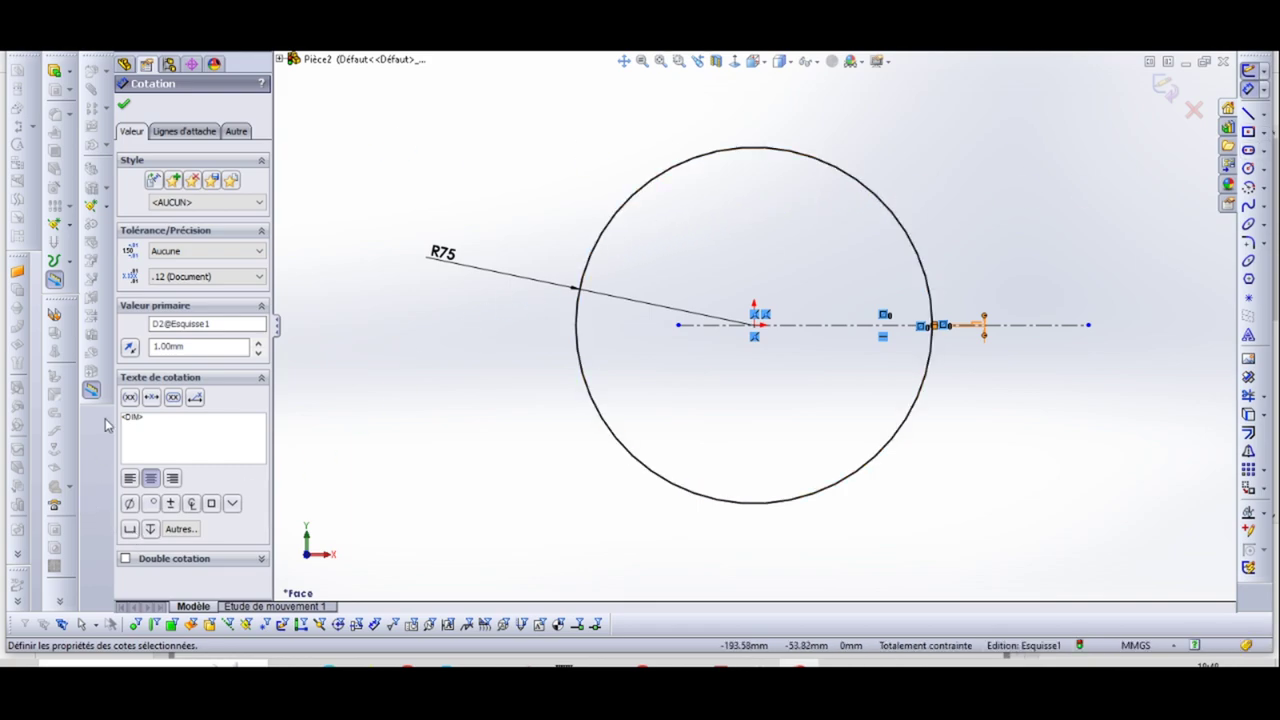
Start a sheet metal base flange from the arc sketch, 2 mm thick, with the thickness direction reversed toward the inside of the circle.
{"action": "left_click", "coordinate": [55, 316]}
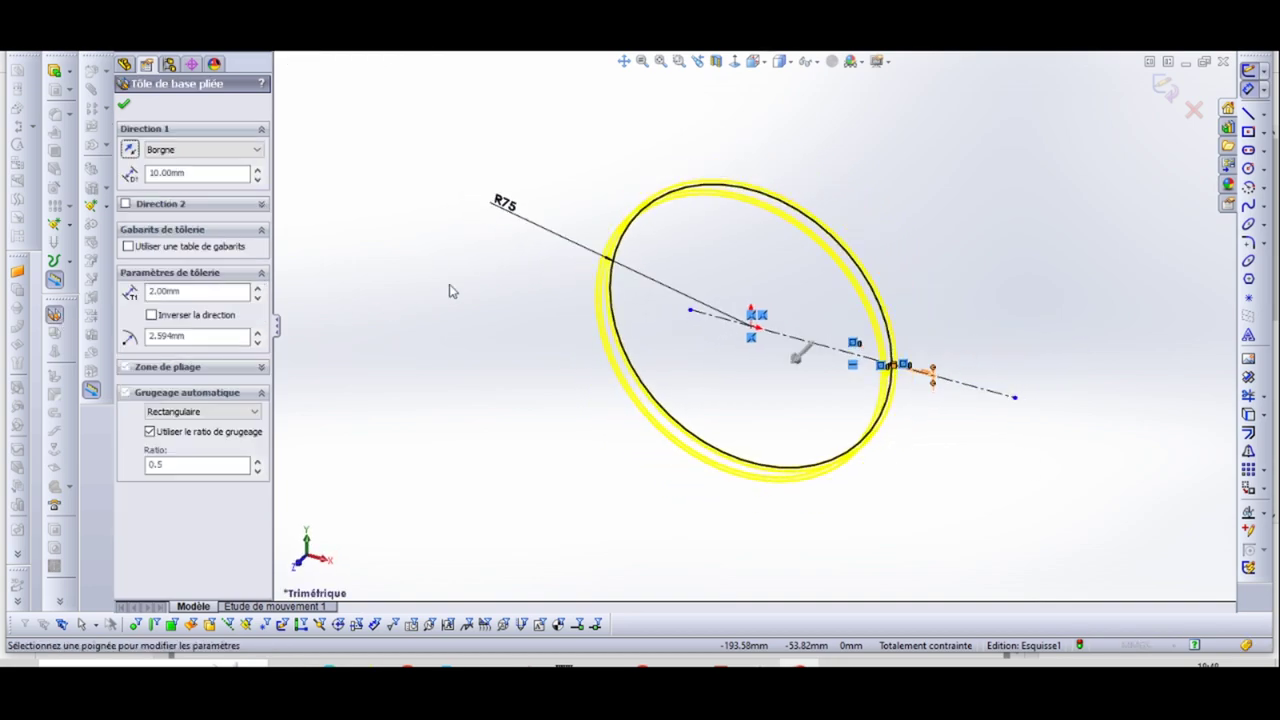
{"action": "left_click", "coordinate": [736, 68]}
{"action": "scroll", "coordinate": [632, 320], "scroll_direction": "down", "scroll_amount": 5}
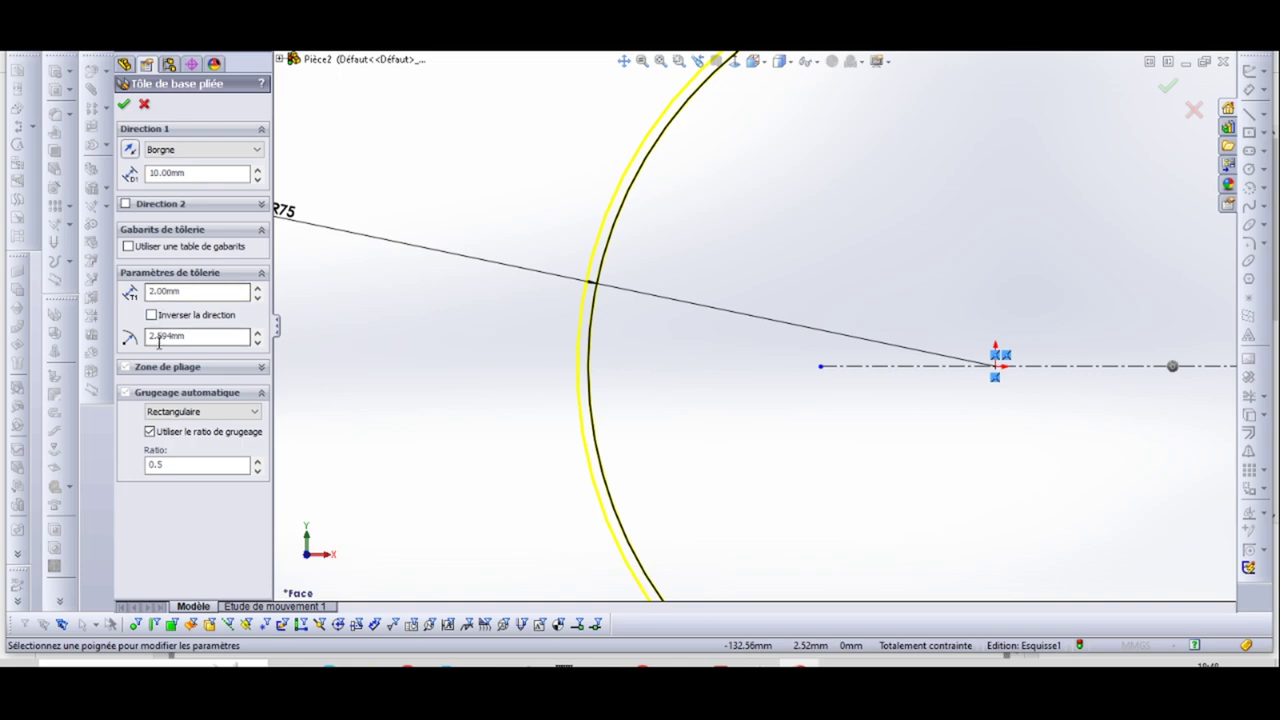
{"action": "left_click", "coordinate": [151, 316]}
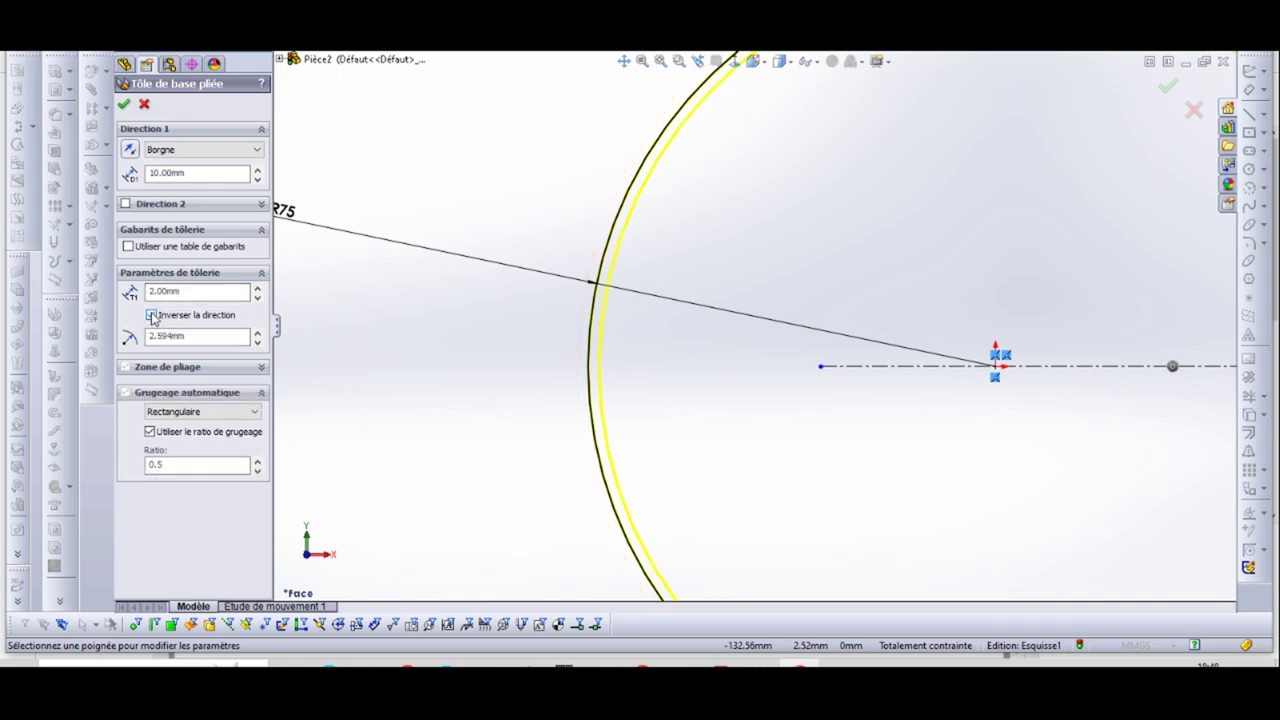
{"action": "double_click", "coordinate": [151, 292]}
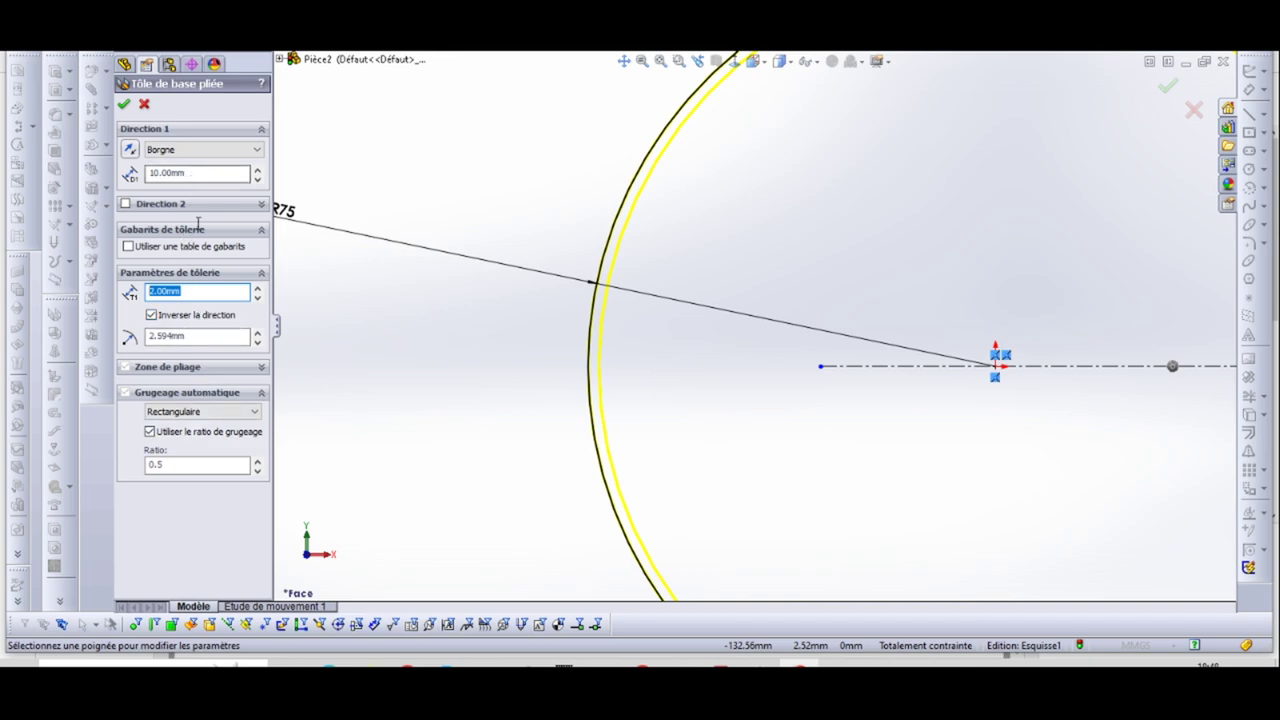
Finish the base flange with a mid-plane extrusion length of 300 mm, checking the length on the cylinder drawing.
{"action": "mouse_move", "coordinate": [740, 664]}
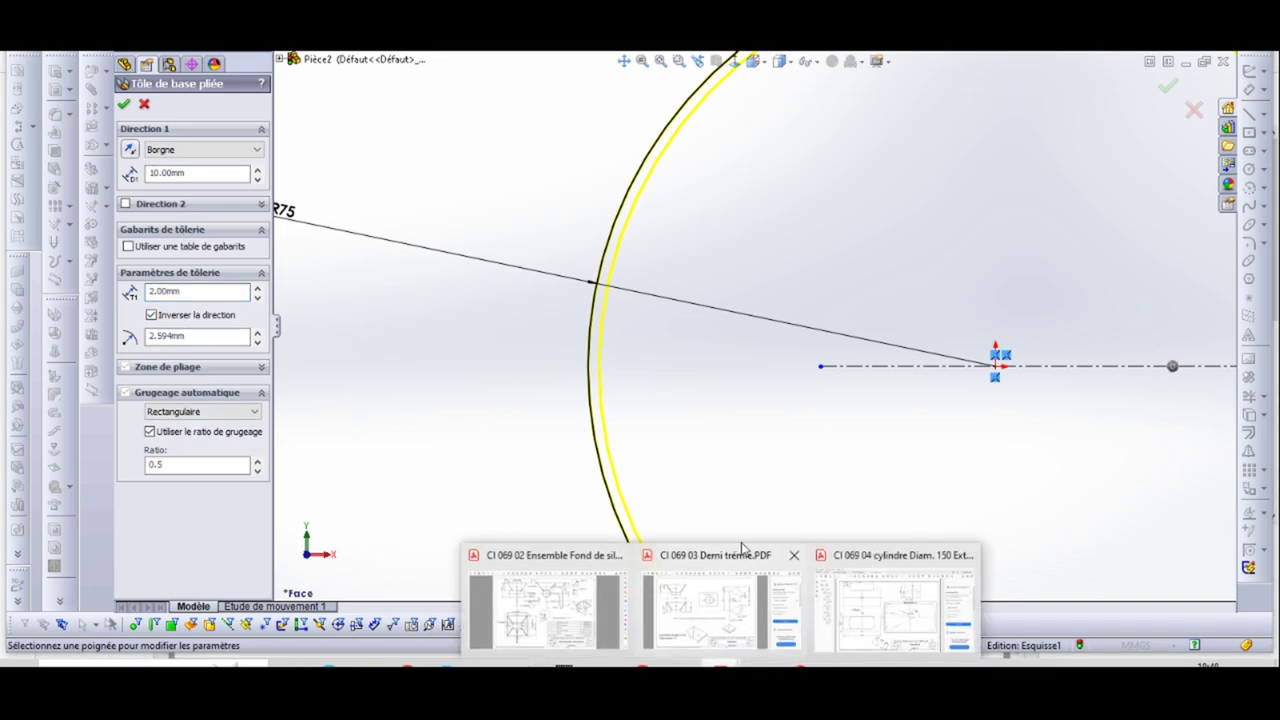
{"action": "left_click", "coordinate": [857, 606]}
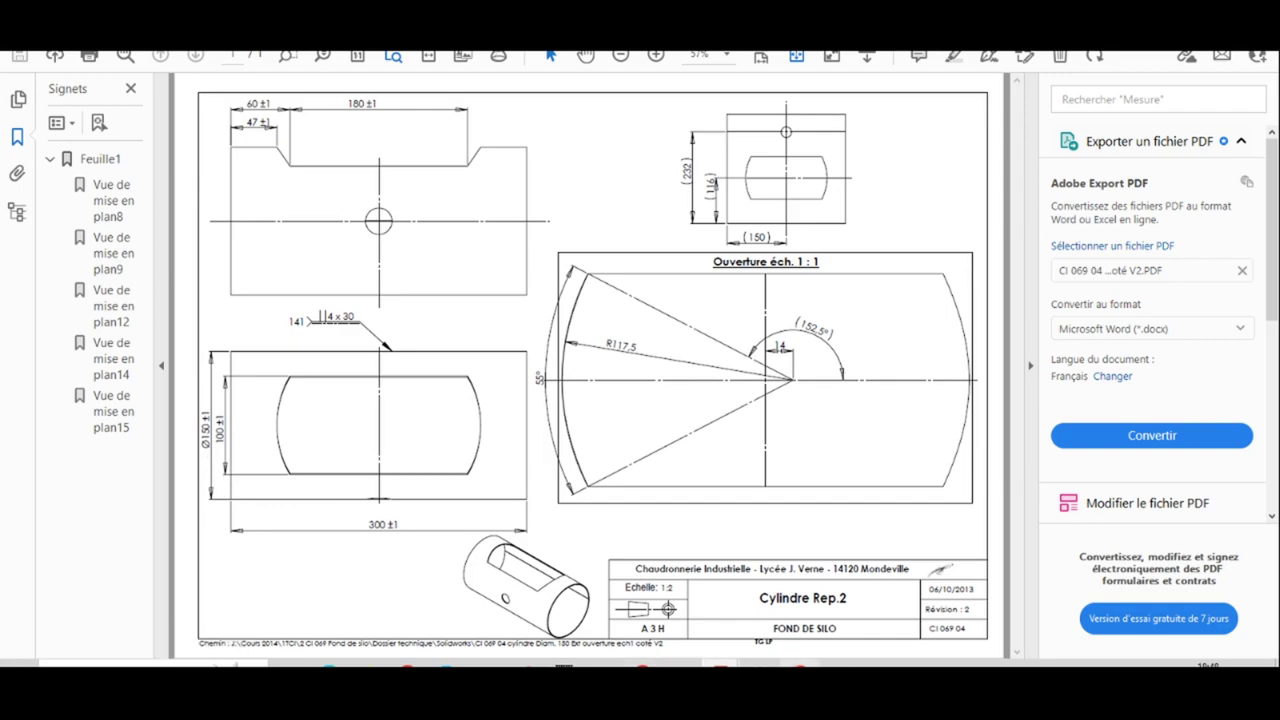
{"action": "key", "text": "alt+Tab"}
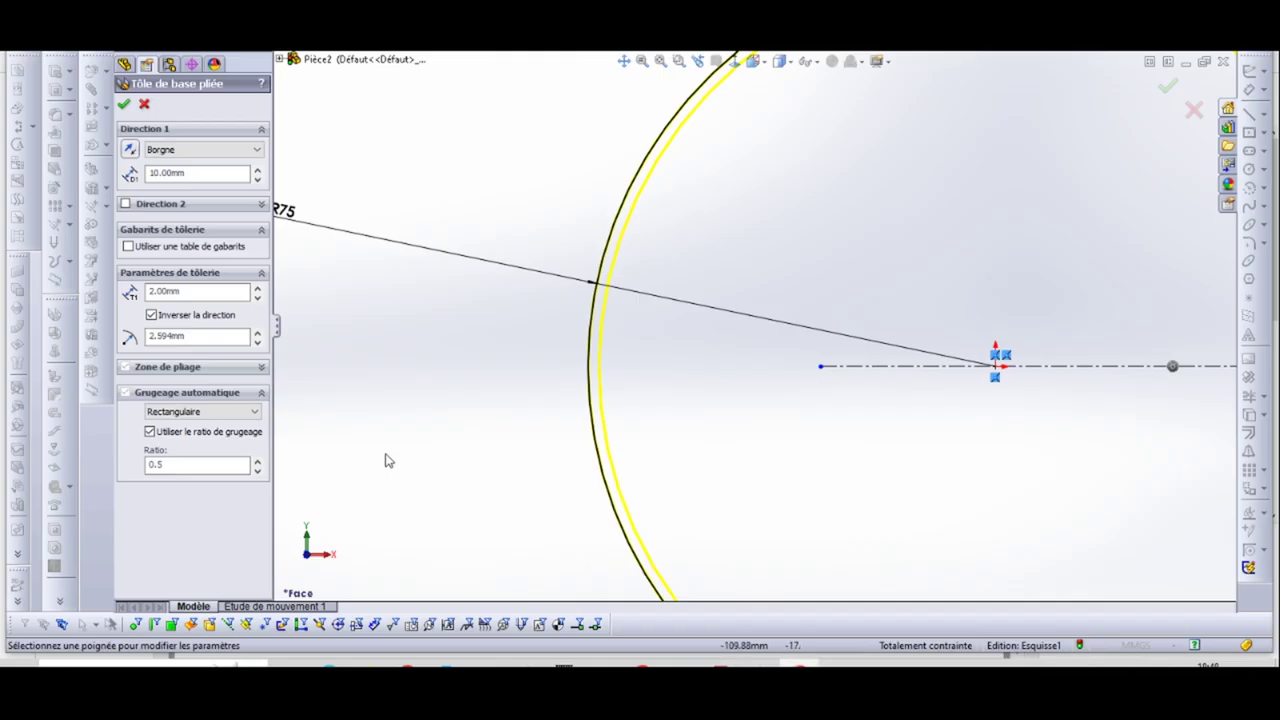
{"action": "left_click", "coordinate": [161, 152]}
{"action": "left_click", "coordinate": [170, 206]}
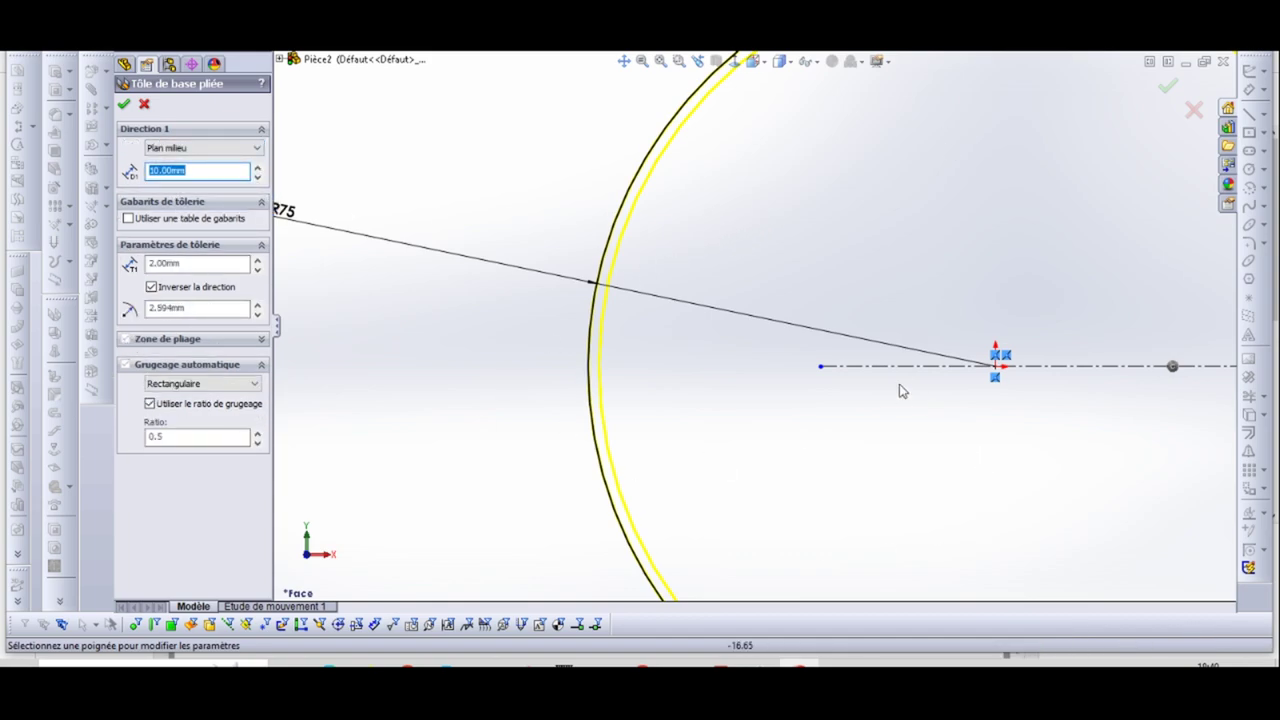
{"action": "key", "text": "z"}
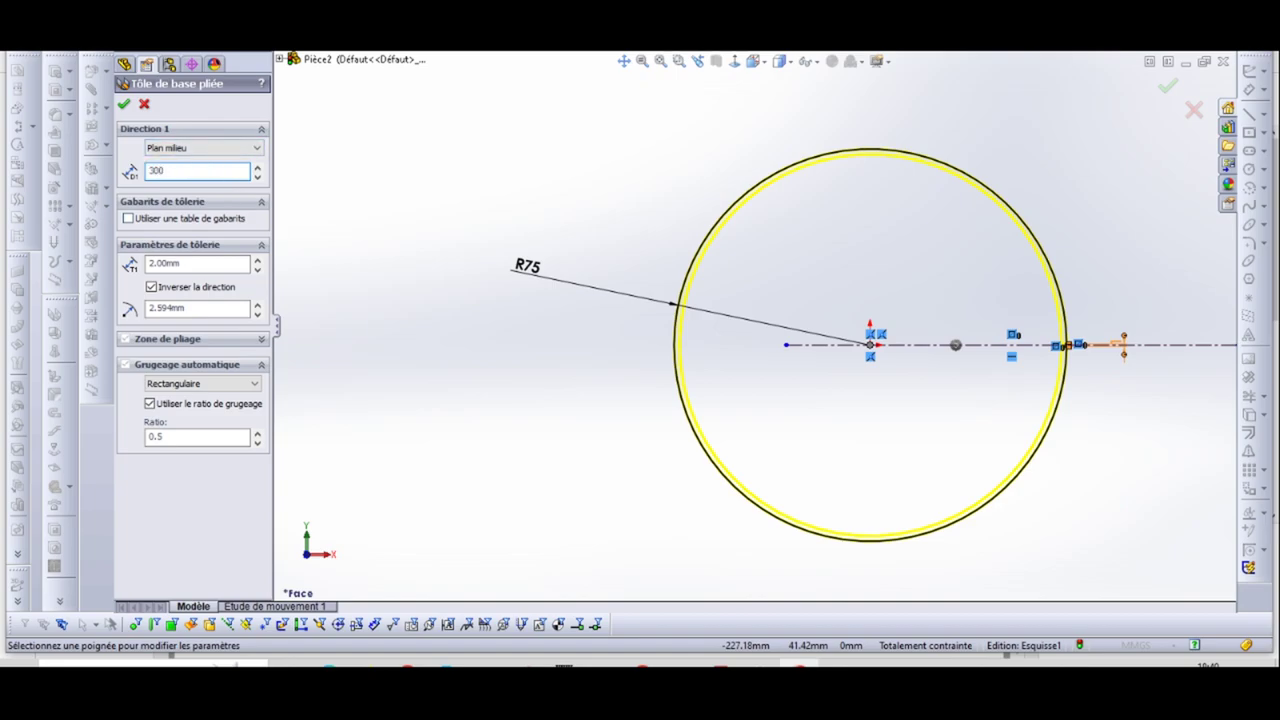
{"action": "key", "text": "Return"}
{"action": "mouse_move", "coordinate": [1040, 320]}
{"action": "middle_mouse_down"}
{"action": "mouse_move", "coordinate": [1160, 371]}
{"action": "mouse_move", "coordinate": [1177, 354]}
{"action": "middle_mouse_up"}
{"action": "key", "text": "z"}
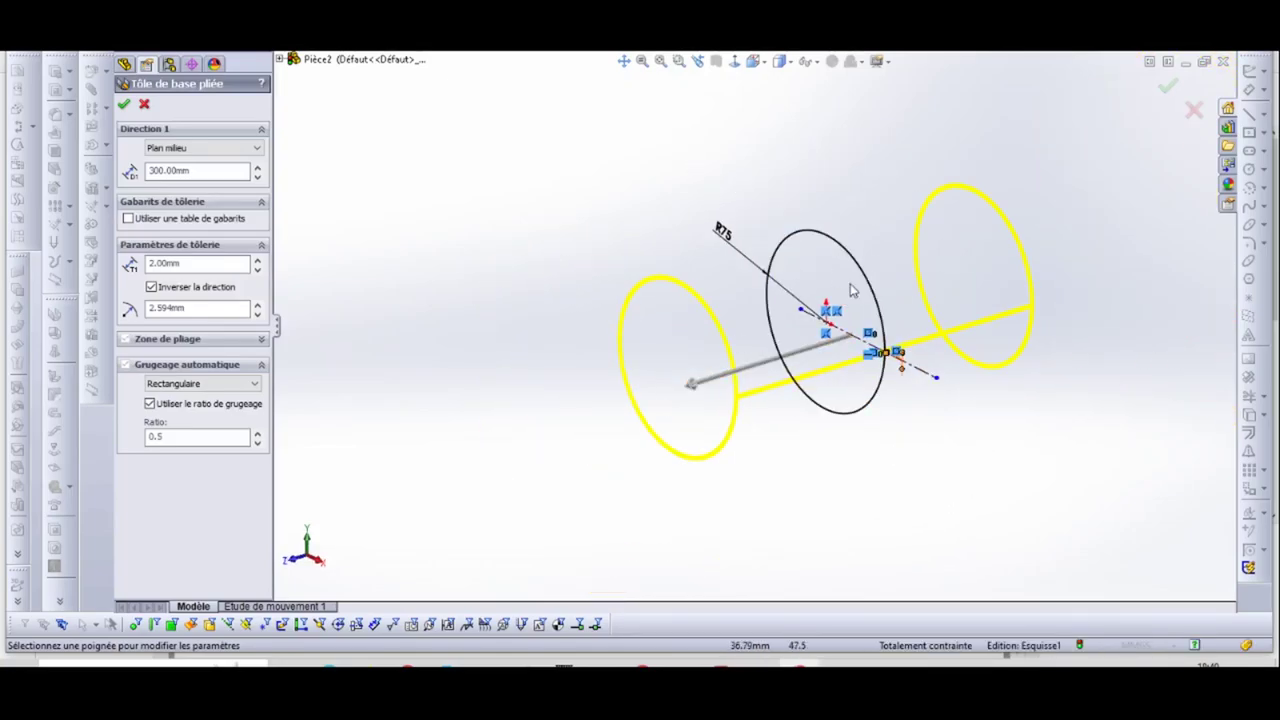
{"action": "left_click", "coordinate": [125, 104]}
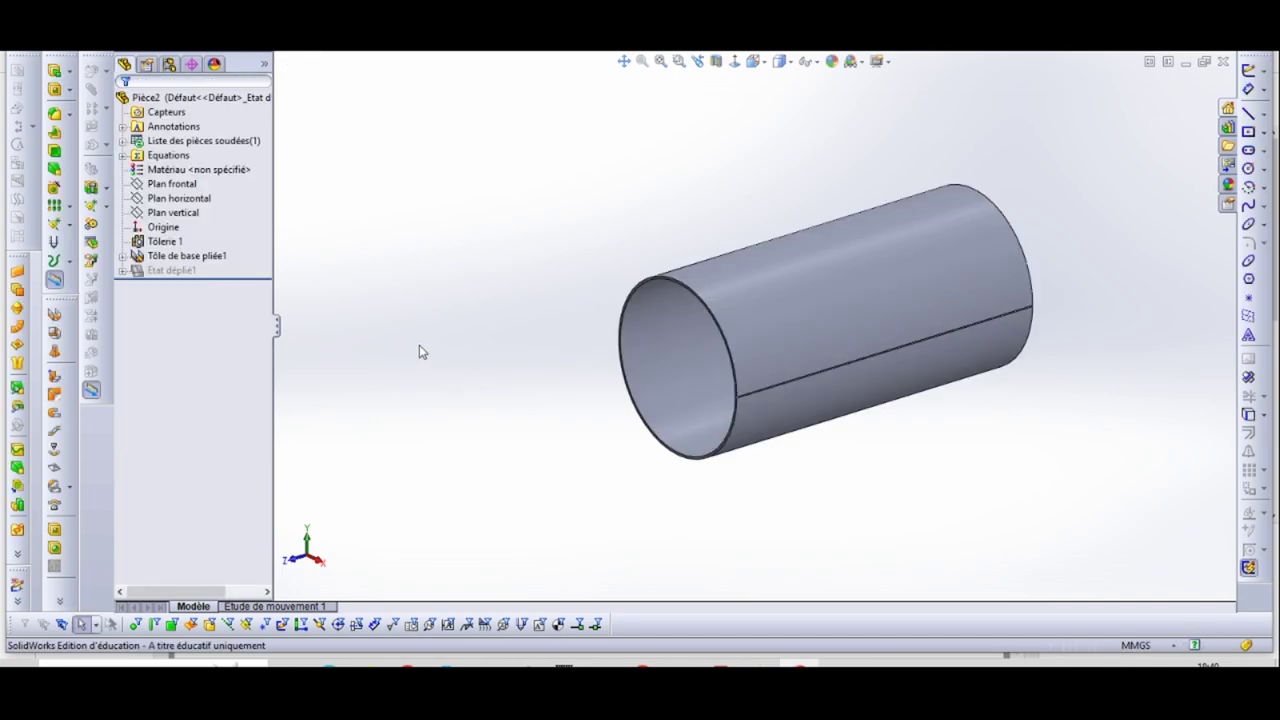
Unsuppress the flat pattern and measure the long edge of the unrolled sheet.
{"action": "left_click", "coordinate": [173, 270]}
{"action": "right_click", "coordinate": [175, 271]}
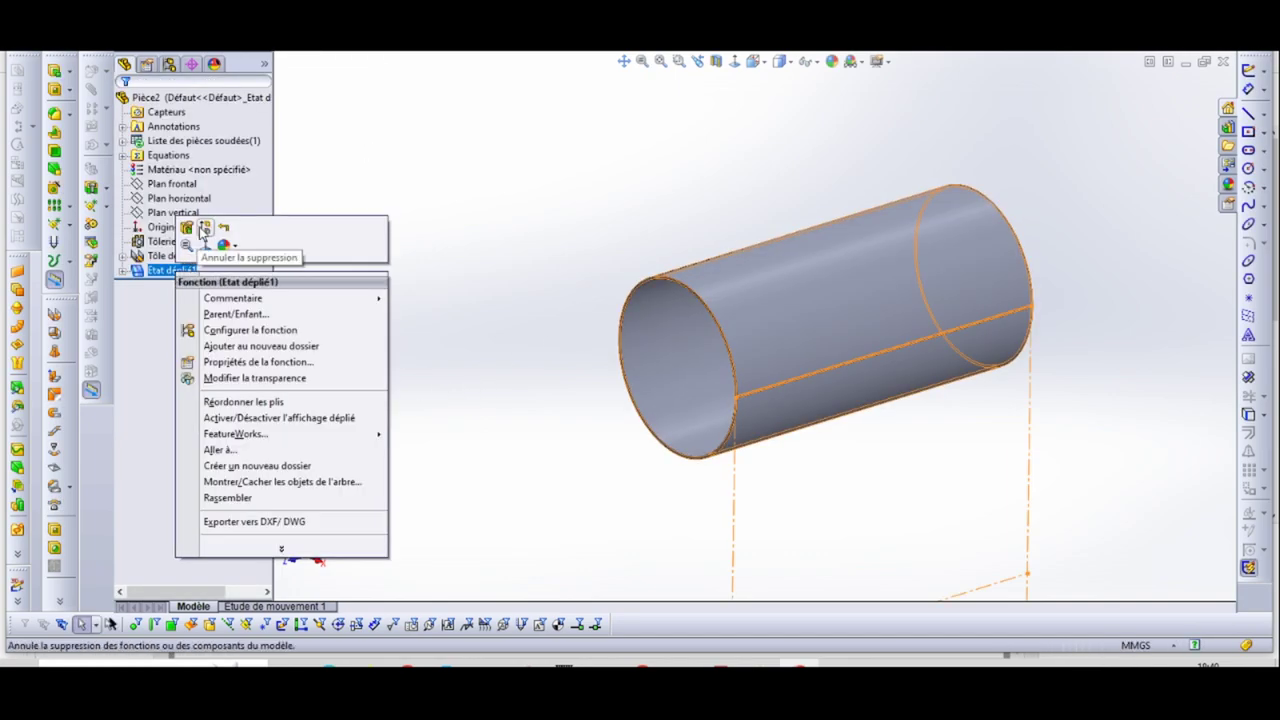
{"action": "left_click", "coordinate": [199, 226]}
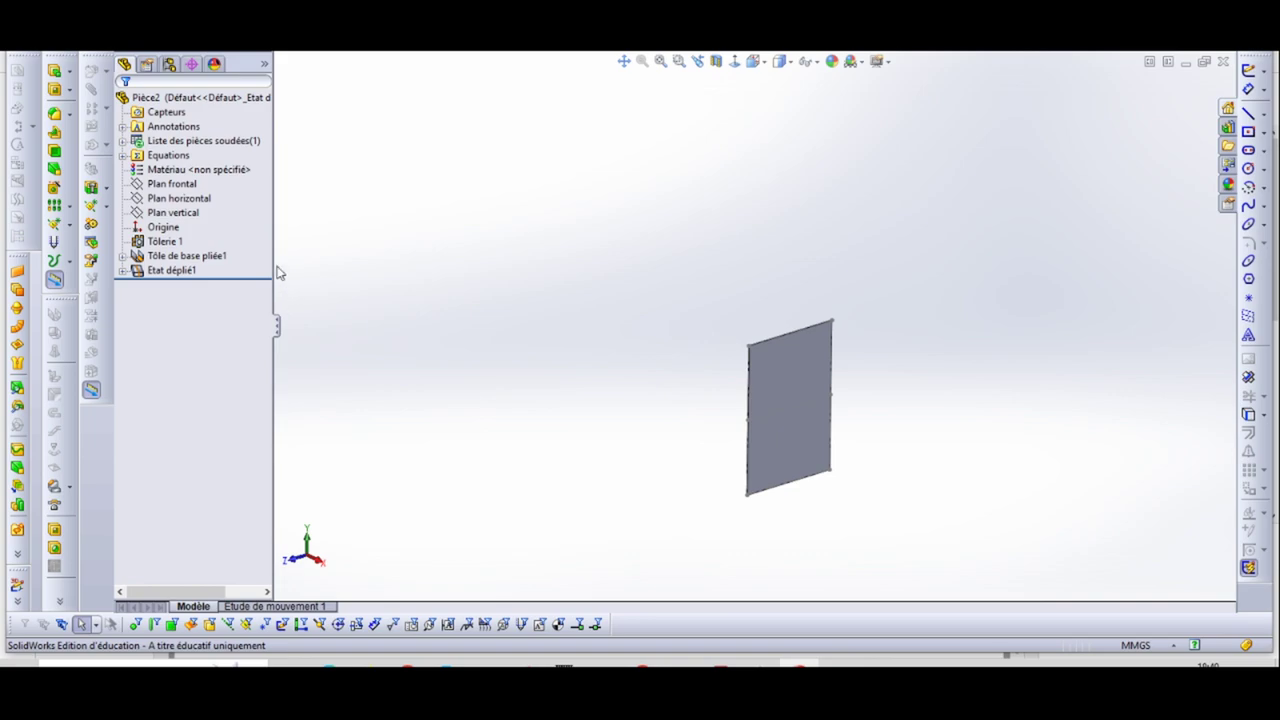
{"action": "scroll", "coordinate": [786, 403], "scroll_direction": "down", "scroll_amount": 5}
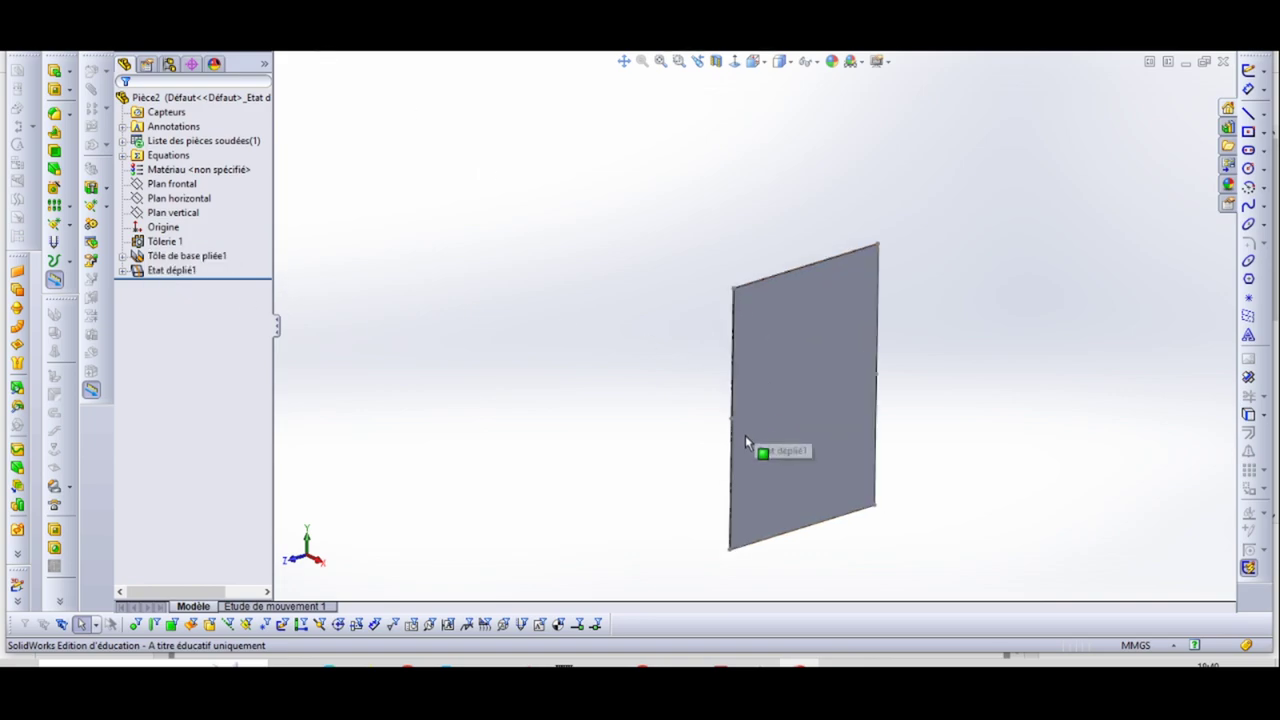
{"action": "left_click", "coordinate": [738, 379]}
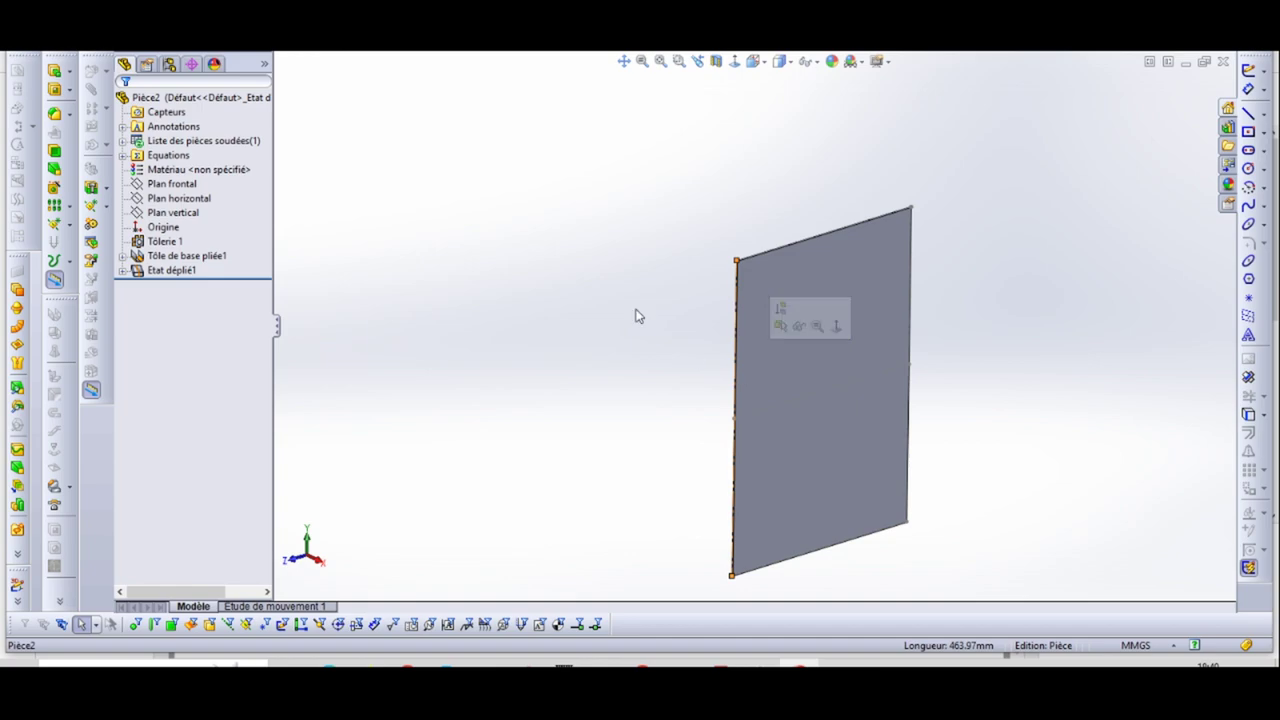
{"action": "left_click", "coordinate": [91, 389]}
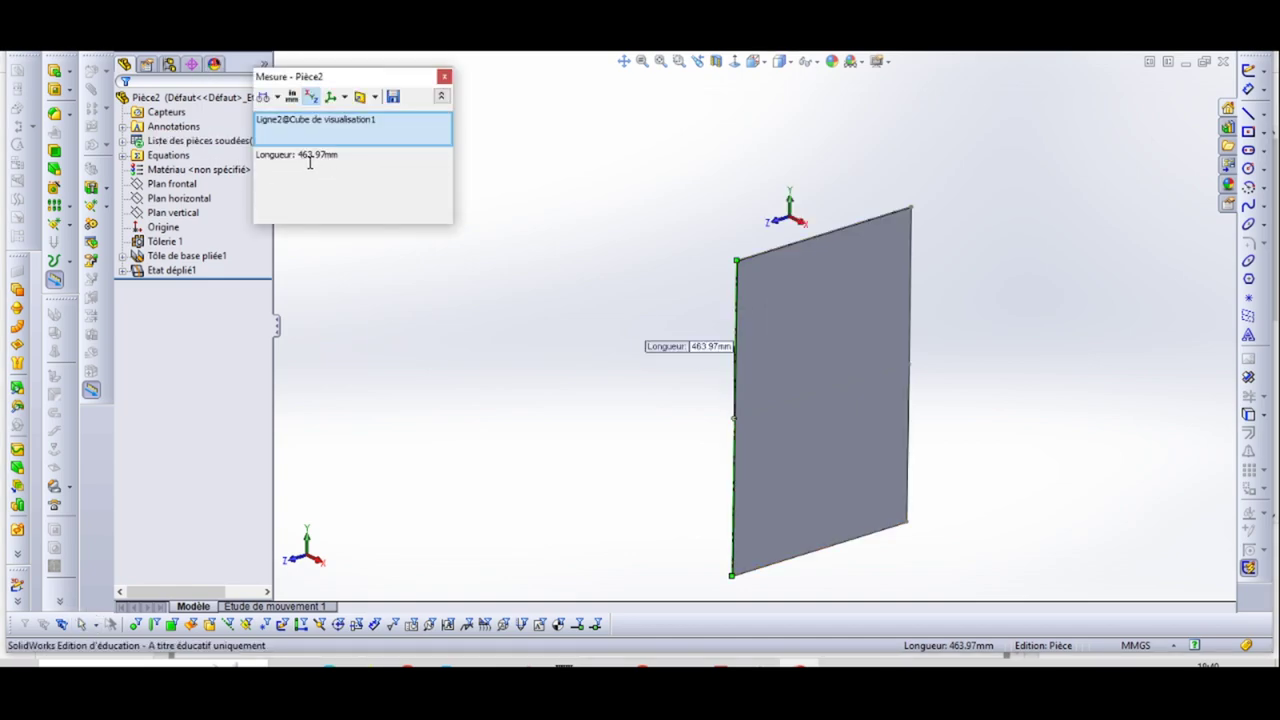
Close the measurement and suppress the flat pattern again to return to the rolled cylinder.
{"action": "left_click", "coordinate": [445, 77]}
{"action": "right_click", "coordinate": [180, 272]}
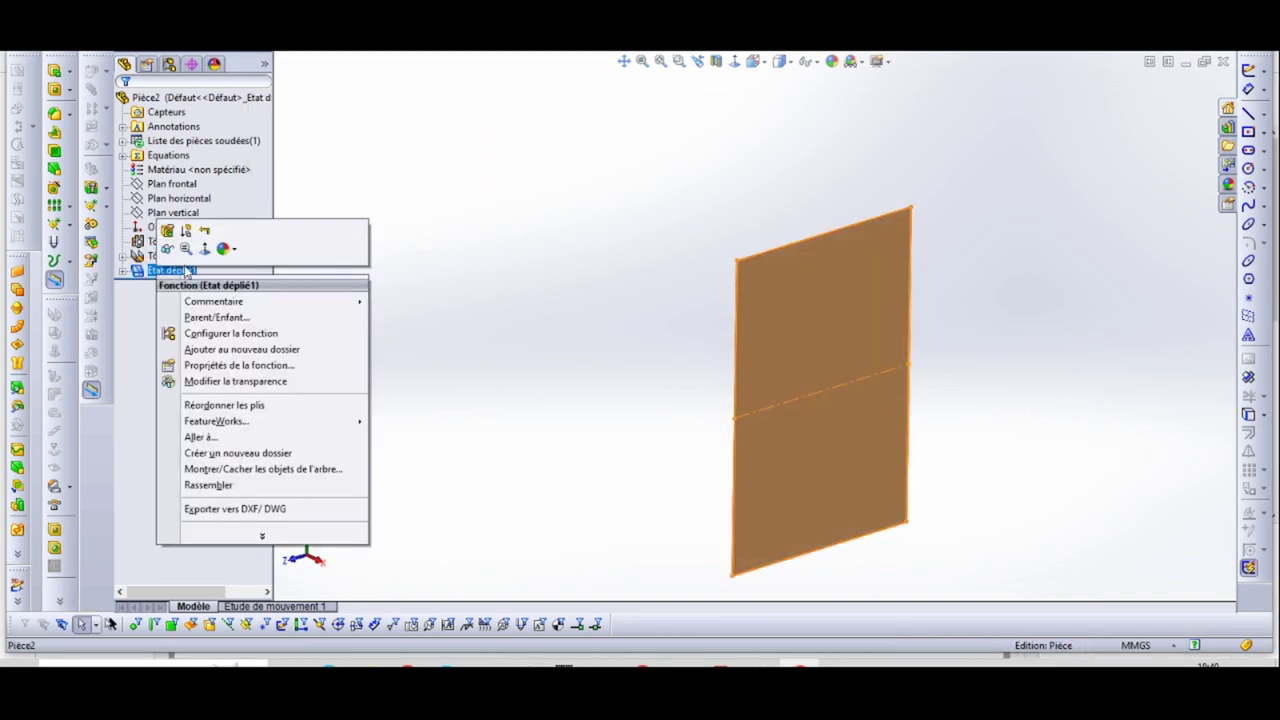
{"action": "left_click", "coordinate": [187, 232]}
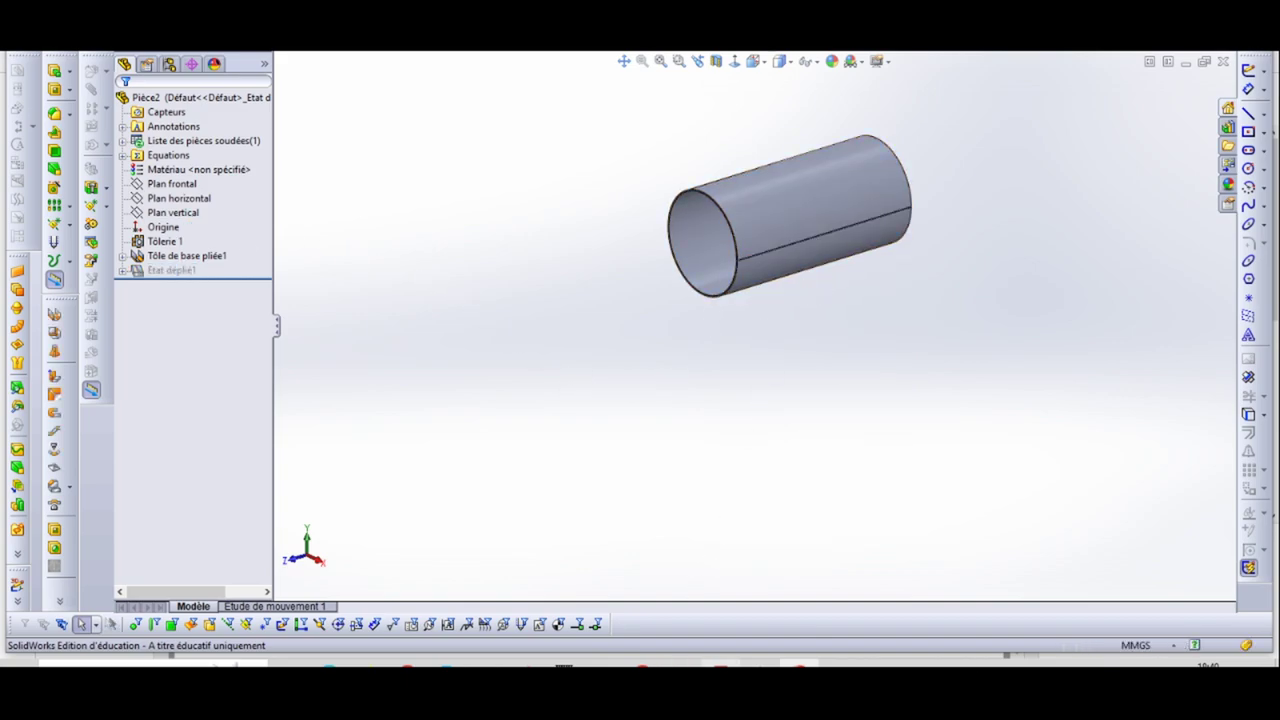
Check the hole on the cylinder drawing and the tube diameter in the assembly drawing's parts list, then return to the SolidWorks part.
{"action": "mouse_move", "coordinate": [720, 665]}
{"action": "left_click", "coordinate": [884, 620]}
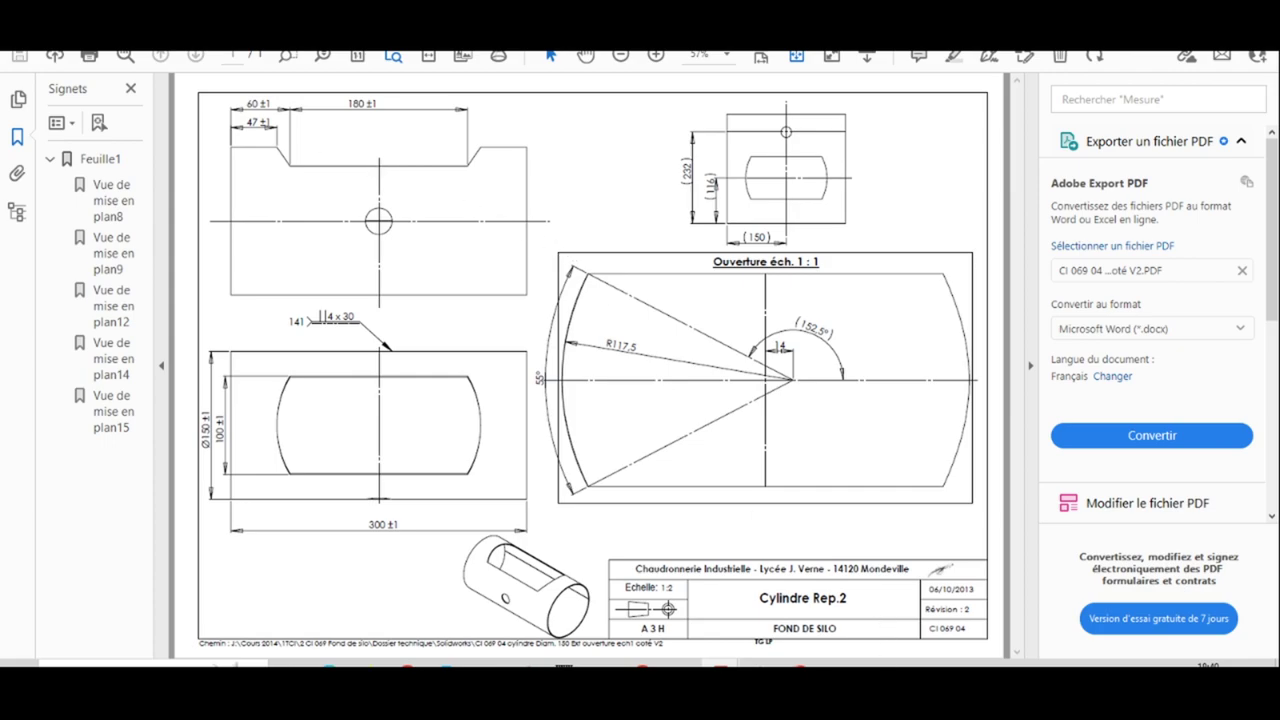
{"action": "key", "text": "alt+Tab"}
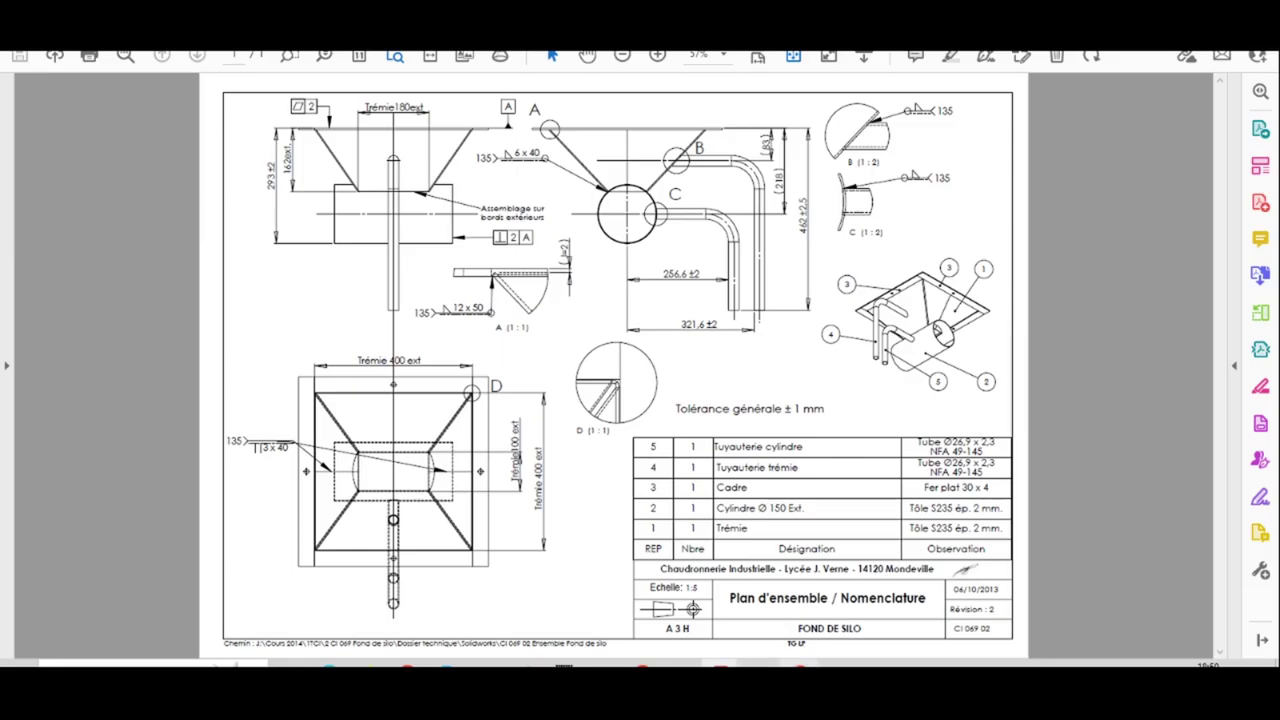
{"action": "left_click", "coordinate": [799, 664]}
Start a new sketch on the vertical plane, viewed squarely from the side opposite the cylinder's seam.
{"action": "middle_click_drag", "start_coordinate": [694, 270], "coordinate": [846, 240]}
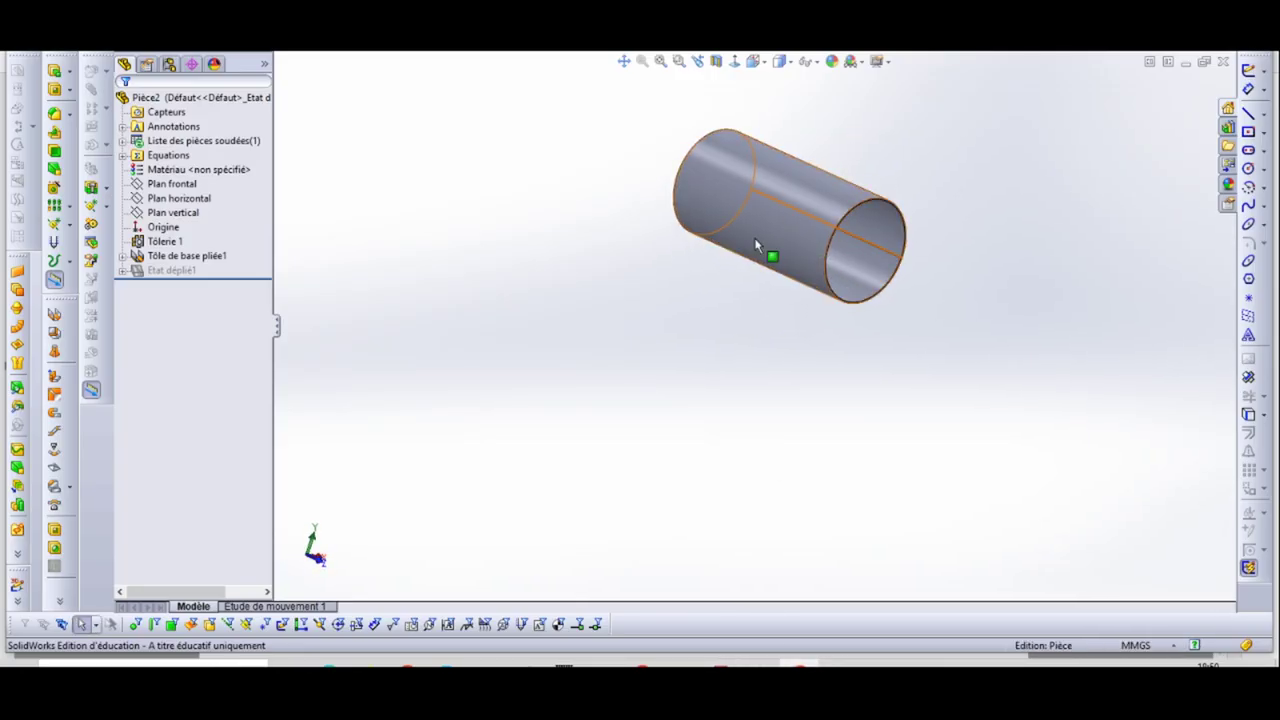
{"action": "left_click", "coordinate": [165, 227]}
{"action": "left_click", "coordinate": [176, 198]}
{"action": "left_click", "coordinate": [182, 184]}
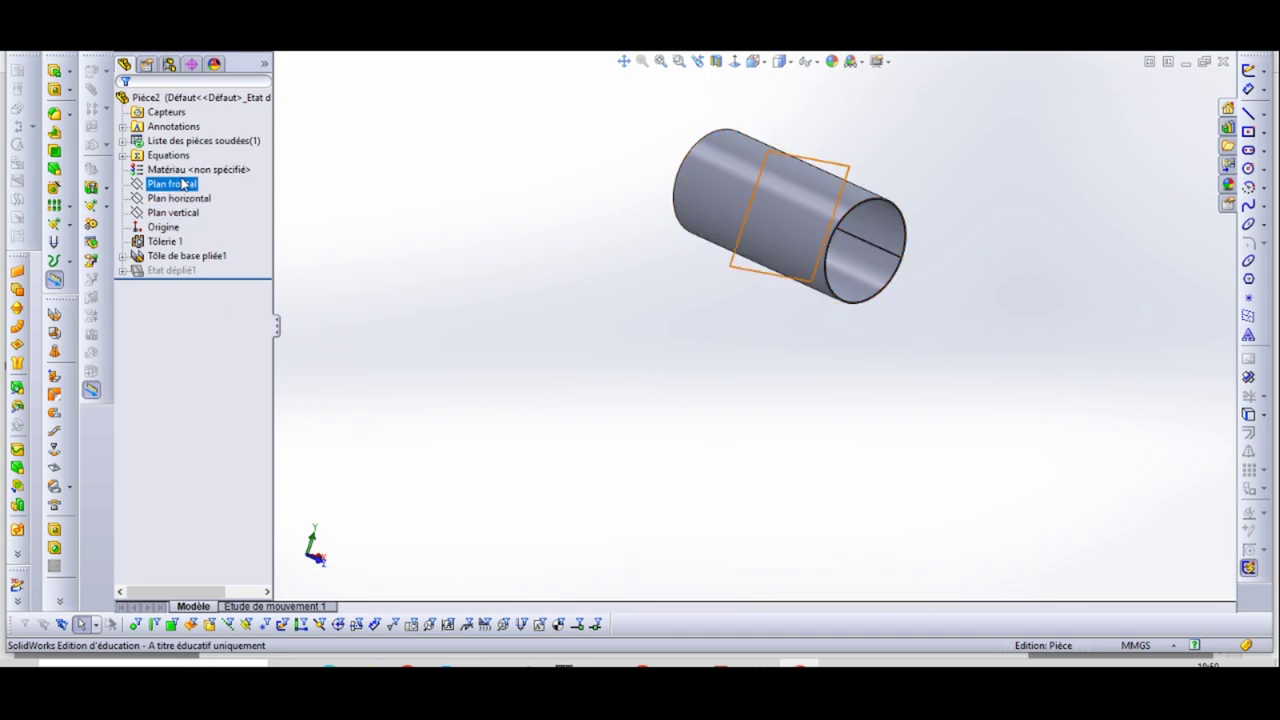
{"action": "left_click", "coordinate": [183, 198]}
{"action": "left_click", "coordinate": [181, 228]}
{"action": "left_click", "coordinate": [177, 217]}
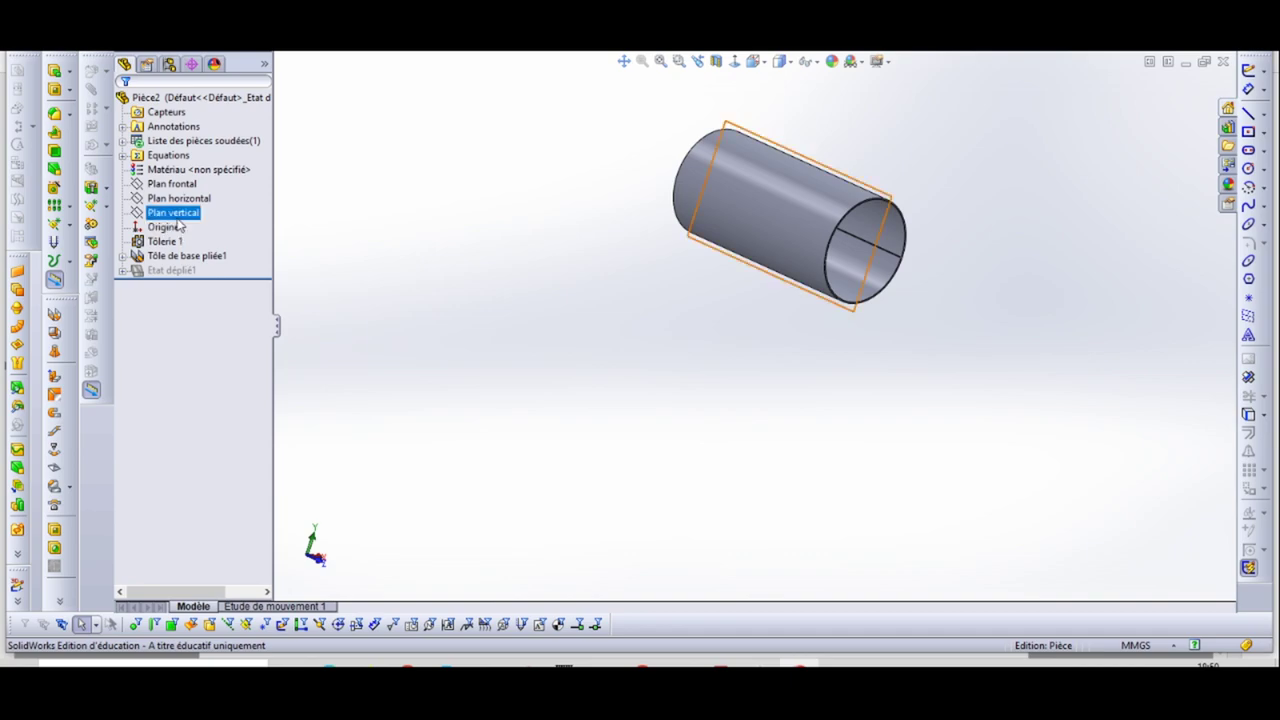
{"action": "middle_click_drag", "start_coordinate": [502, 354], "coordinate": [470, 306]}
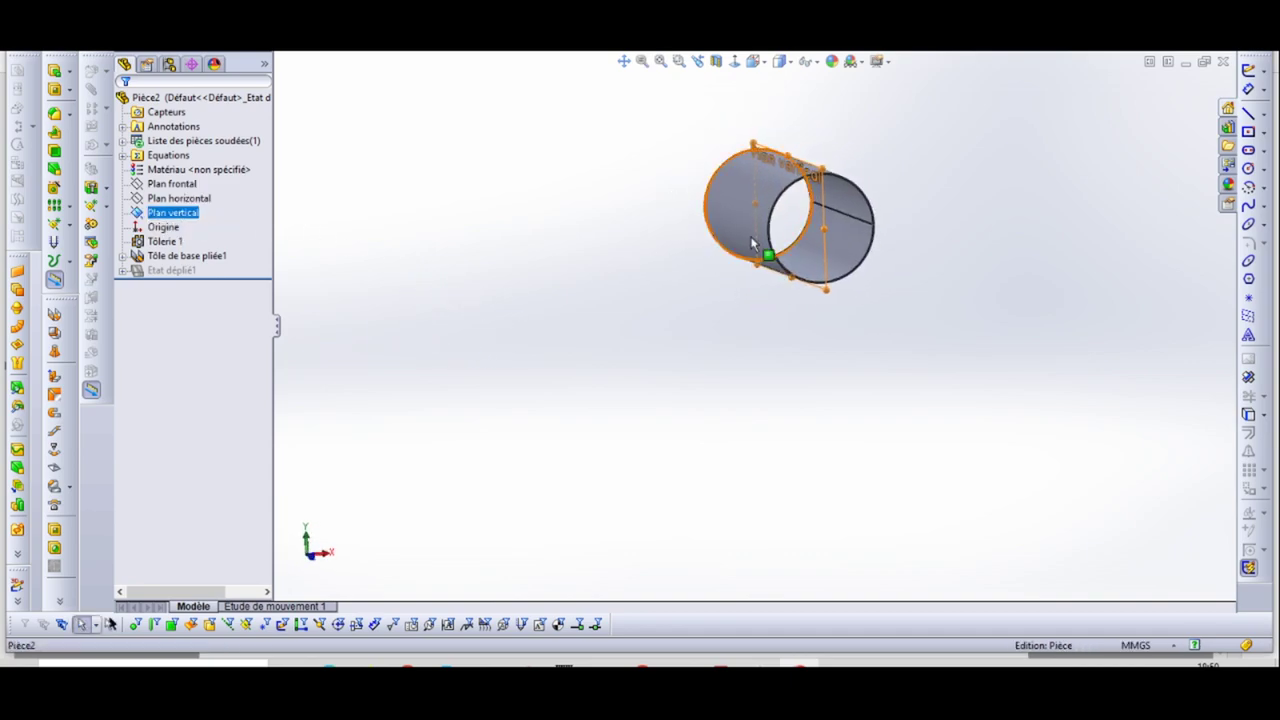
{"action": "middle_click_drag", "start_coordinate": [718, 220], "coordinate": [560, 238]}
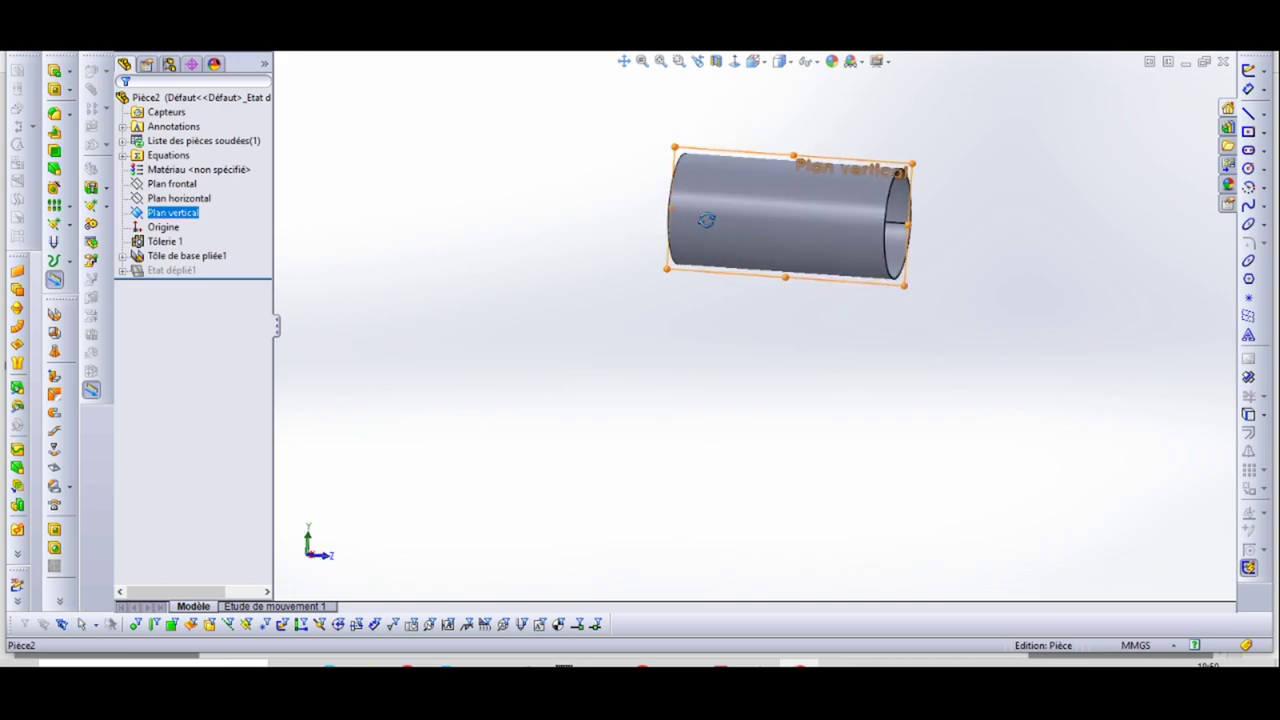
{"action": "left_click", "coordinate": [183, 199], "text": "ctrl"}
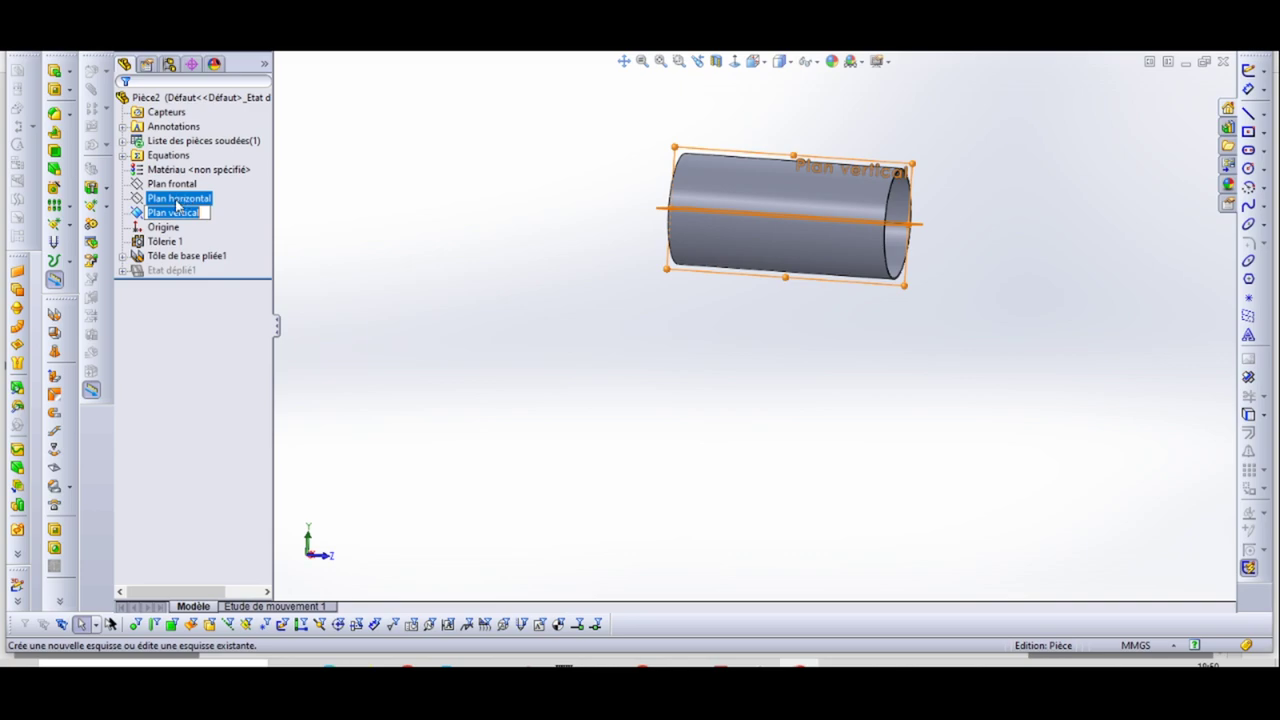
{"action": "left_click", "coordinate": [175, 212]}
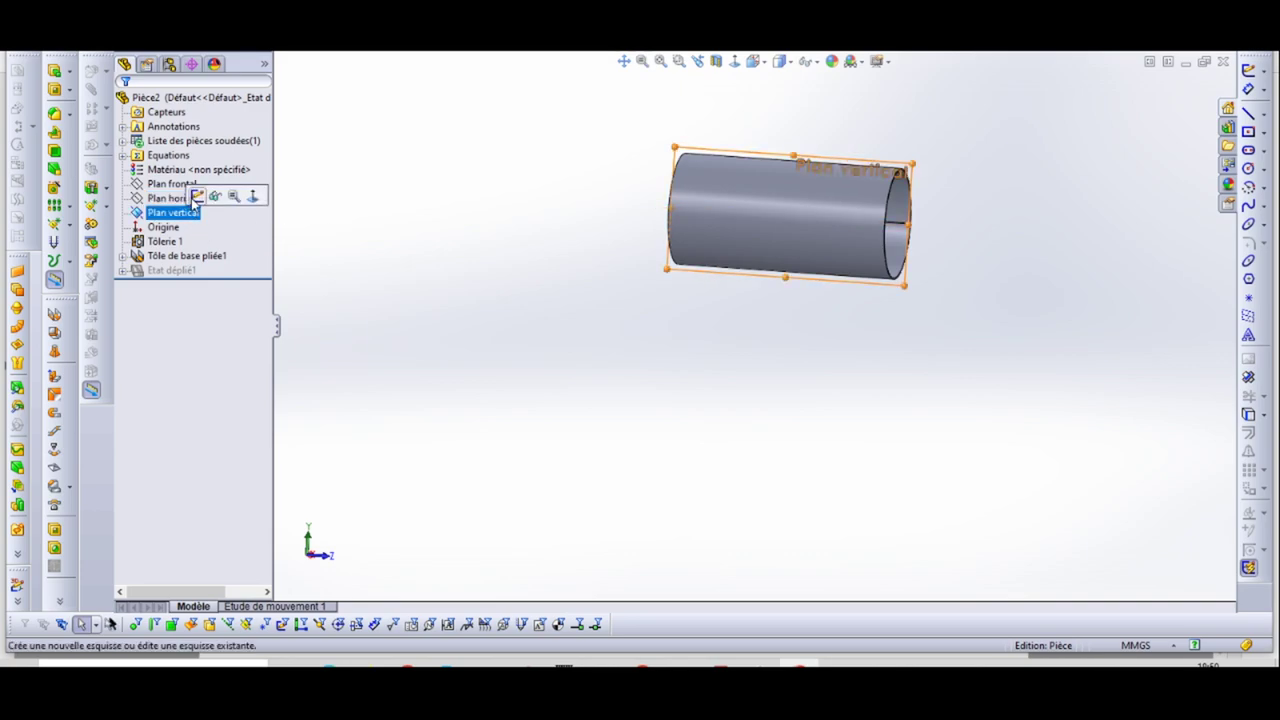
{"action": "left_click", "coordinate": [197, 196]}
{"action": "left_click", "coordinate": [746, 66]}
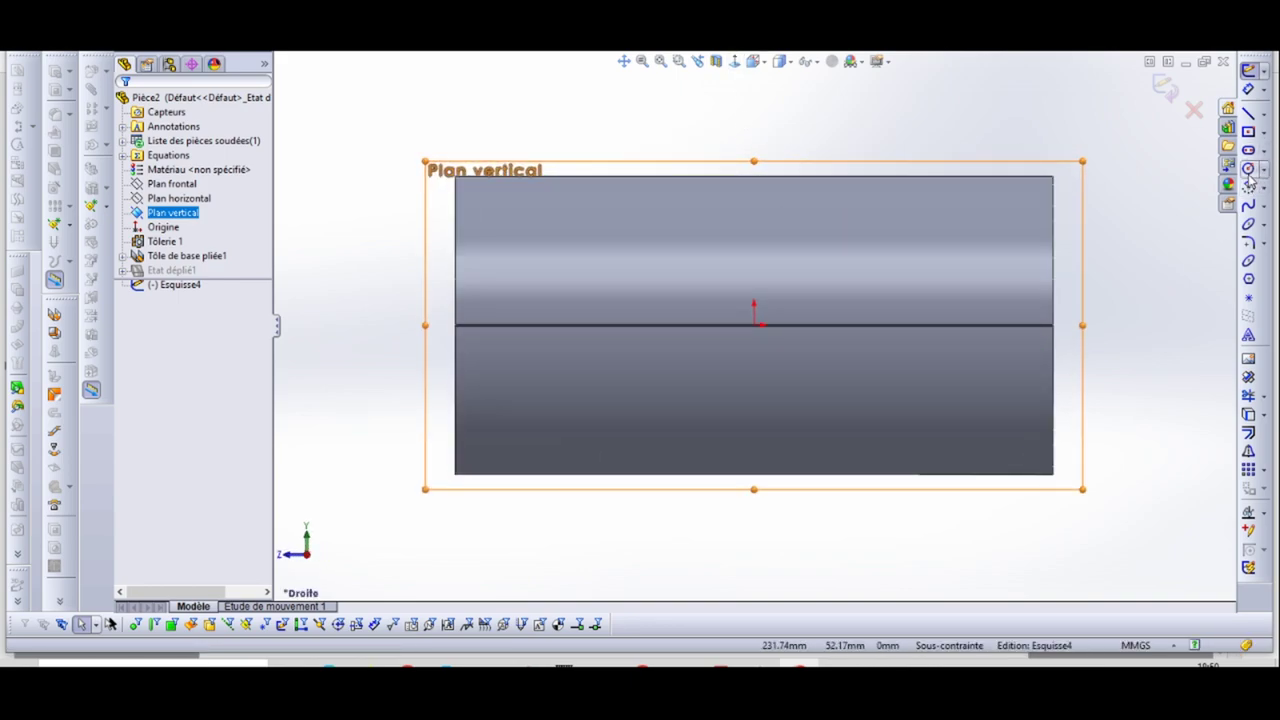
{"action": "key", "text": "ctrl+8"}
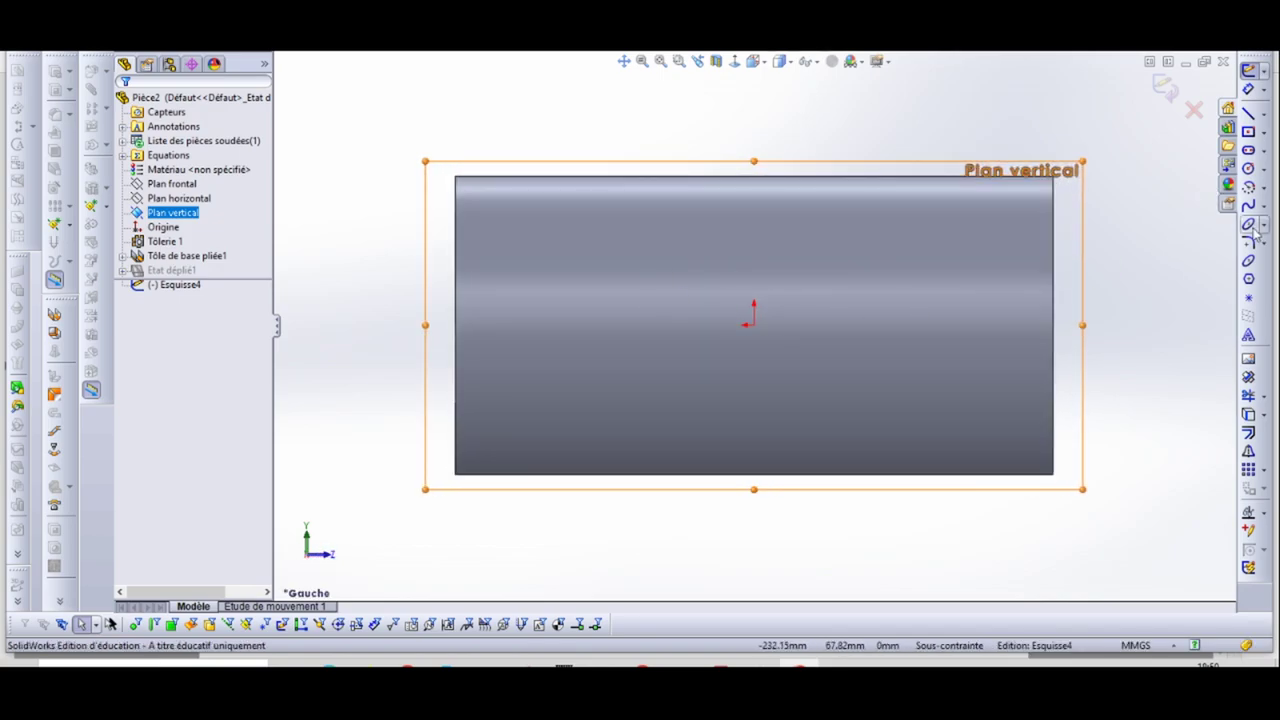
Draw a circle centred on the origin and dimension its diameter as 27 mm.
{"action": "left_click", "coordinate": [1252, 170]}
{"action": "left_click", "coordinate": [754, 325]}
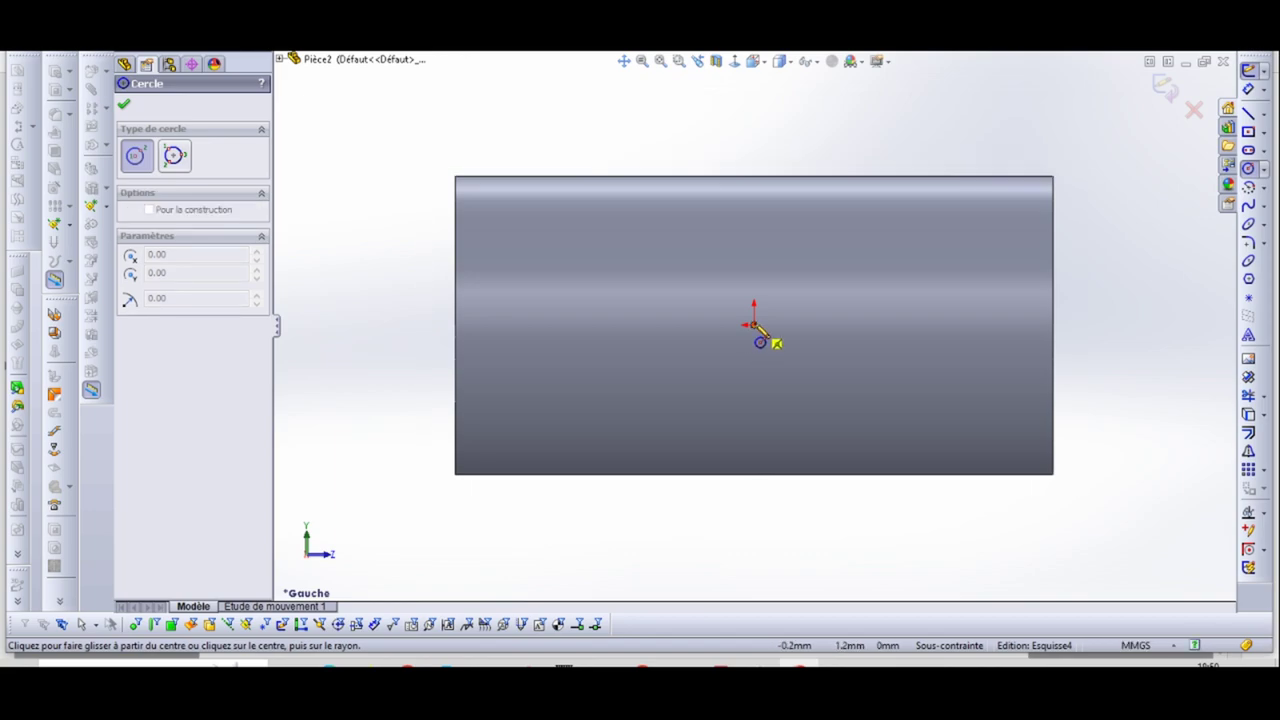
{"action": "left_click", "coordinate": [822, 357]}
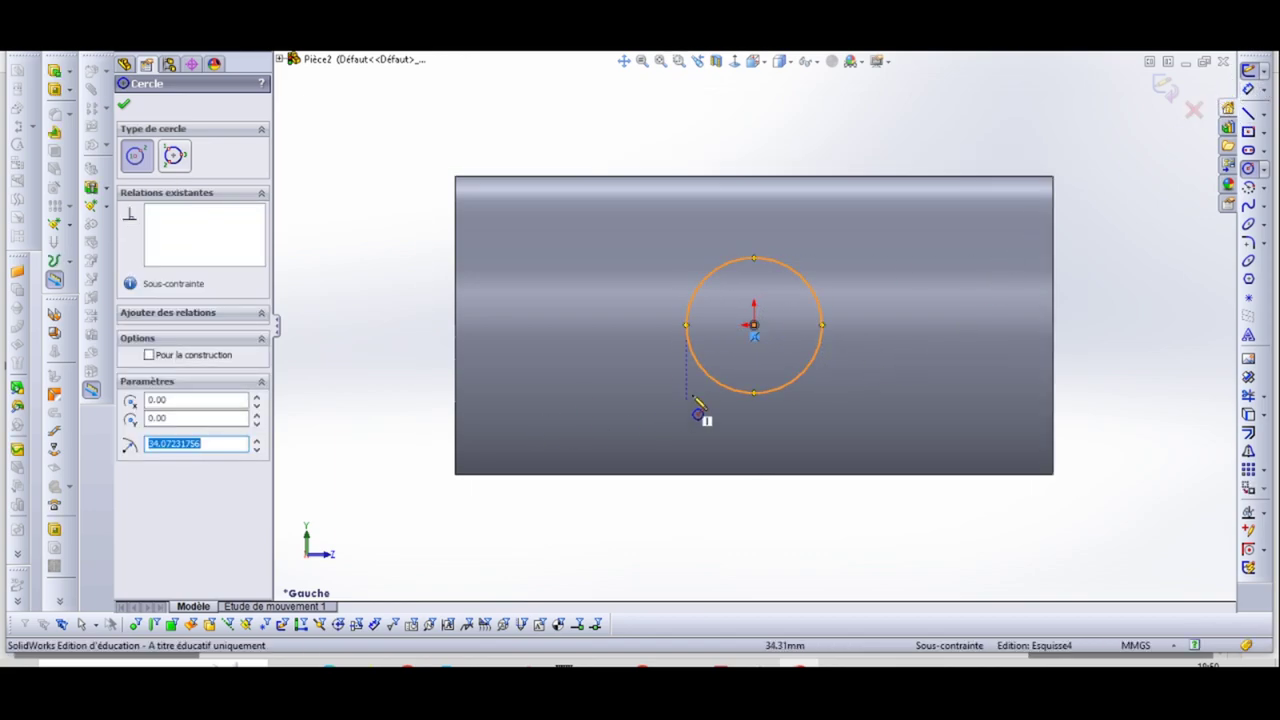
{"action": "left_click", "coordinate": [1248, 89]}
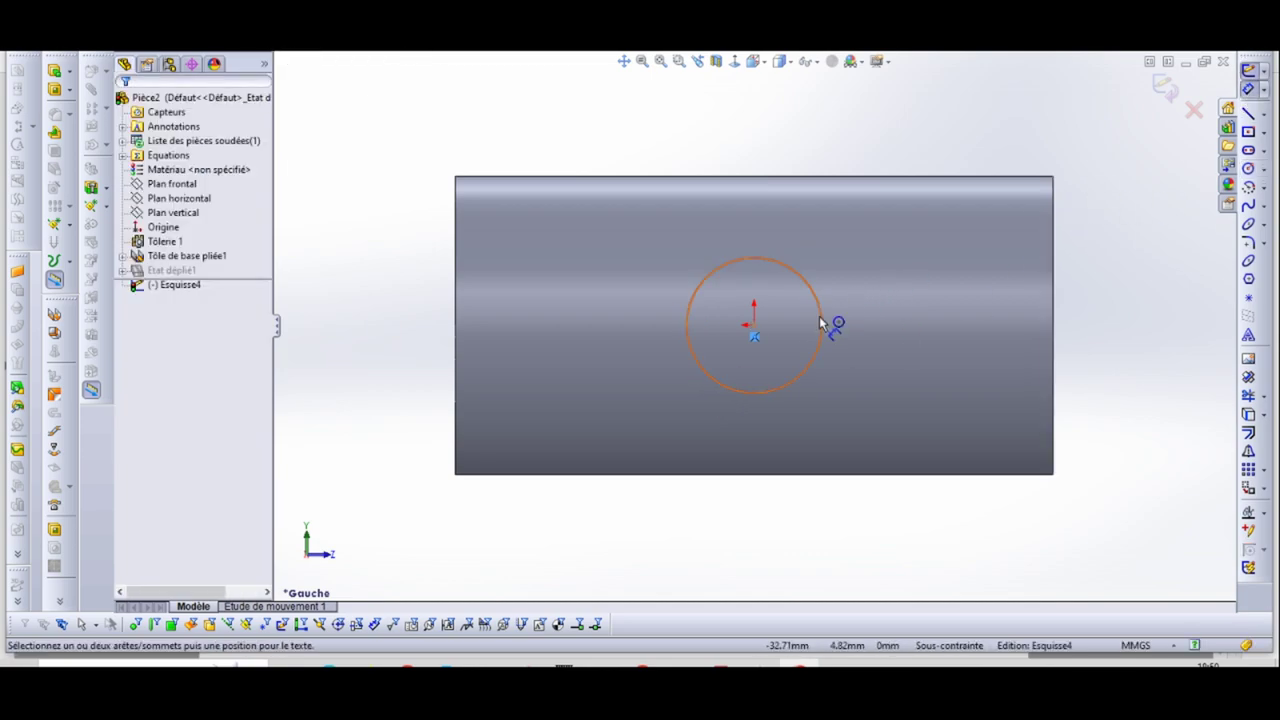
{"action": "left_click", "coordinate": [823, 310]}
{"action": "left_click", "coordinate": [886, 228]}
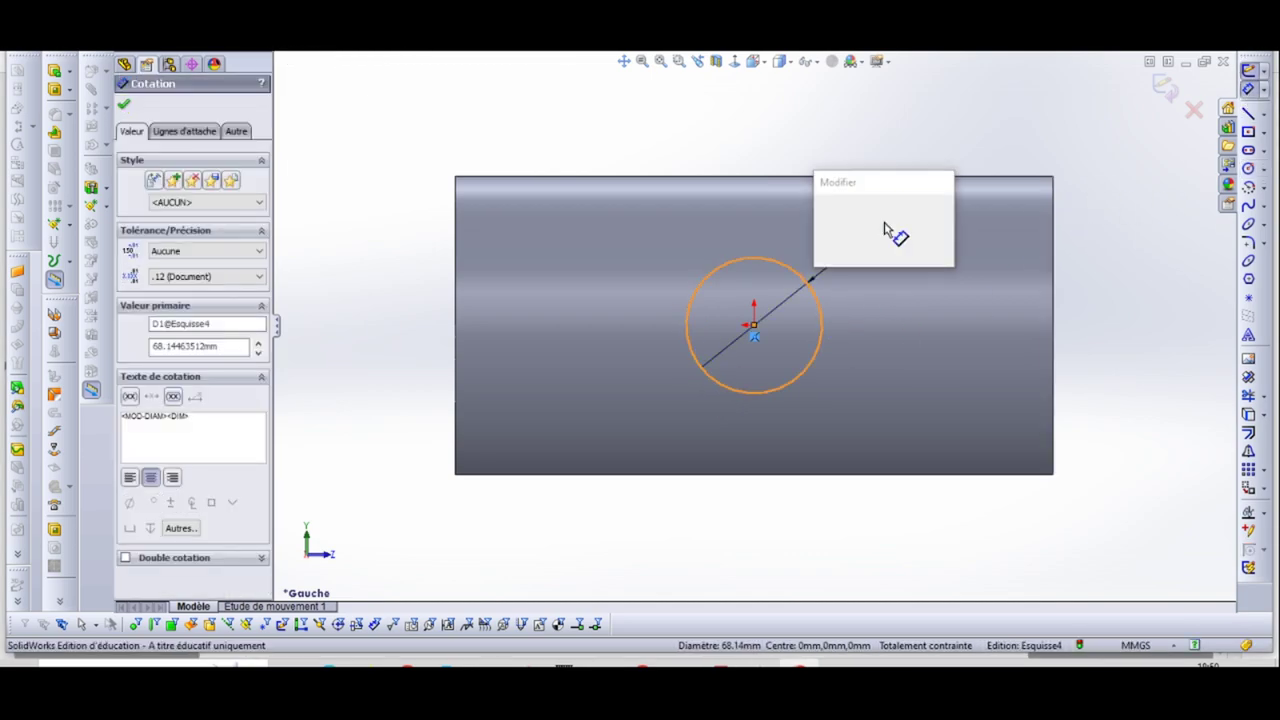
{"action": "type", "text": "27"}
{"action": "key", "text": "Return"}
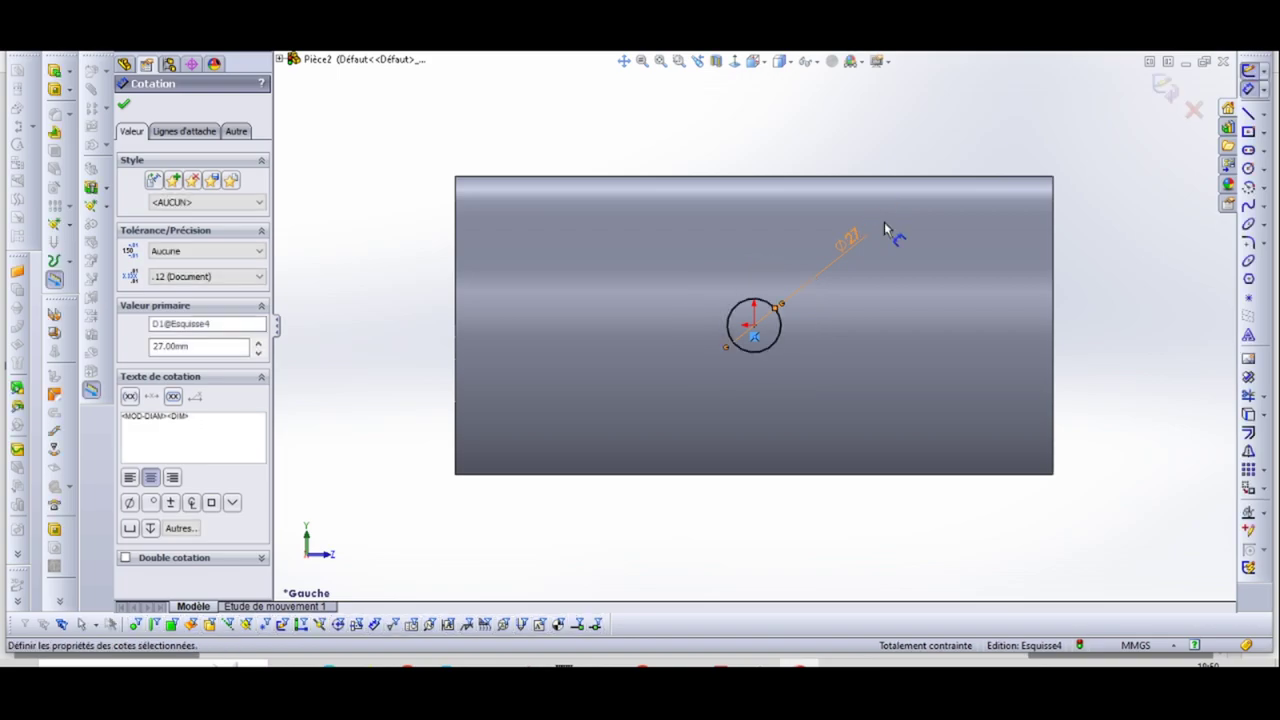
Extrude-cut the circle from the sketch plane through all, toward the cylinder wall opposite the seam.
{"action": "left_click", "coordinate": [55, 88]}
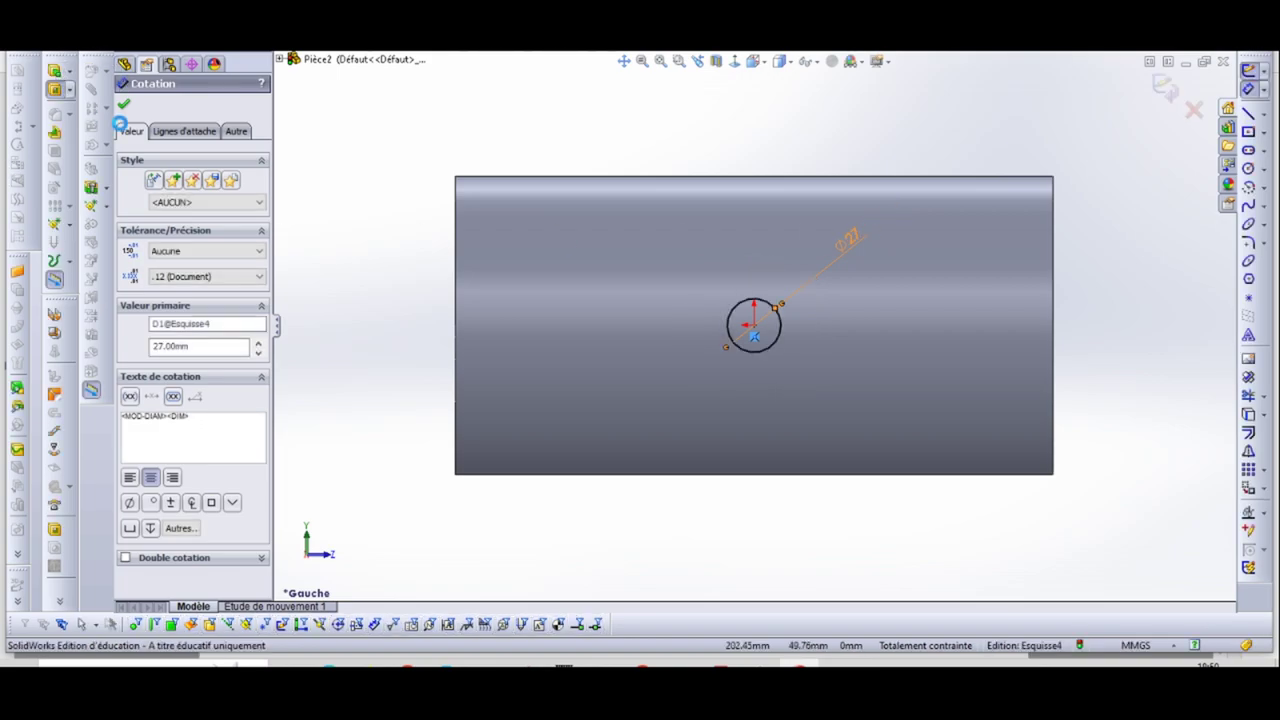
{"action": "middle_click_drag", "start_coordinate": [980, 233], "coordinate": [947, 277]}
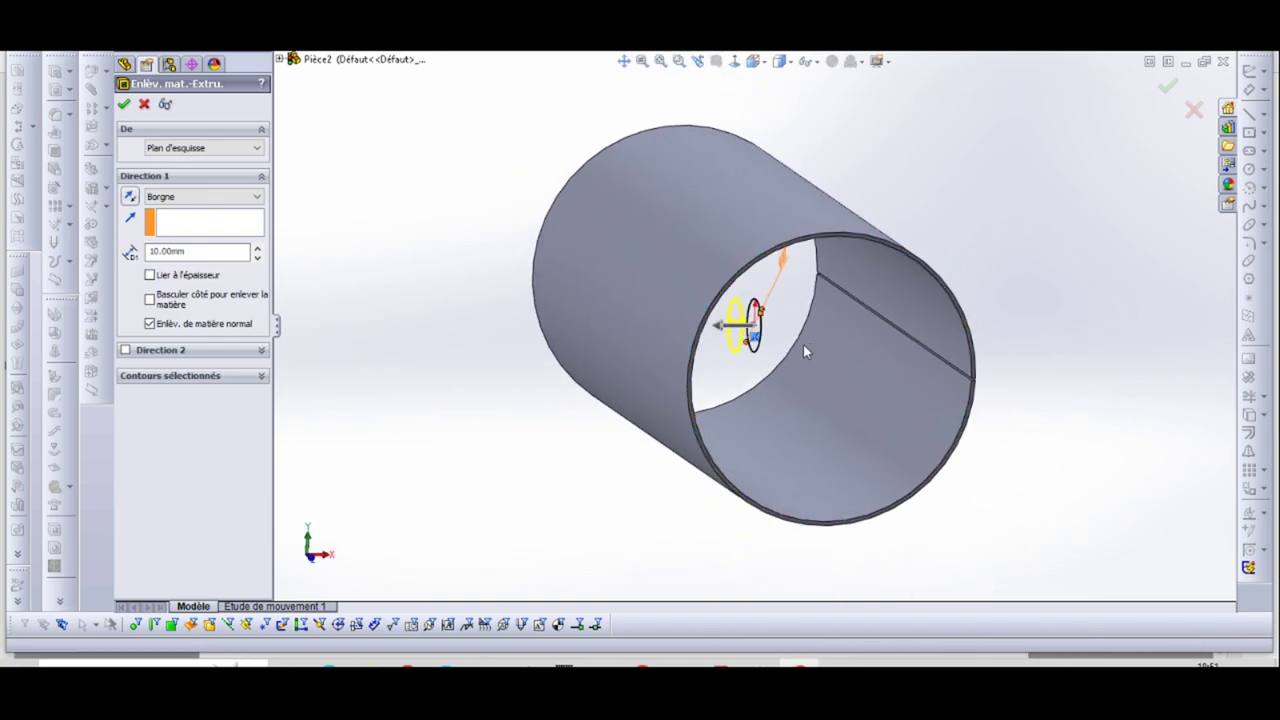
{"action": "left_click_drag", "start_coordinate": [733, 338], "coordinate": [492, 325]}
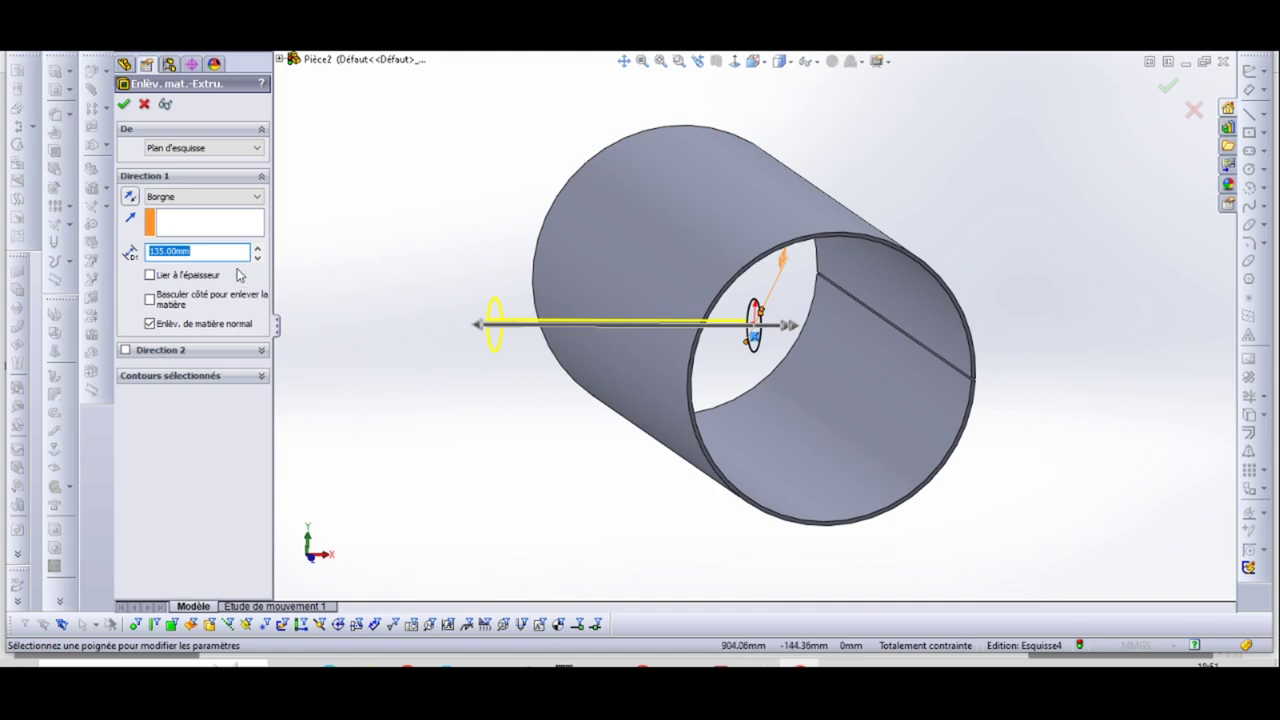
{"action": "left_click", "coordinate": [153, 199]}
{"action": "left_click", "coordinate": [167, 224]}
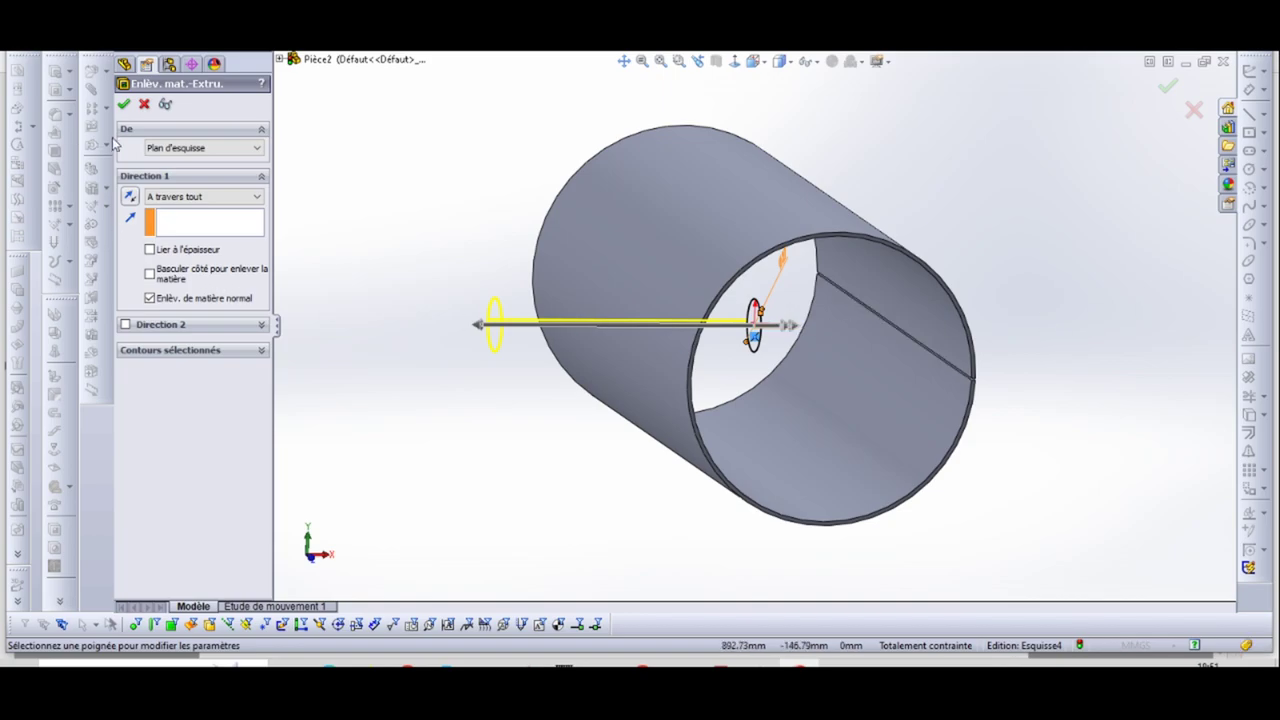
{"action": "left_click", "coordinate": [123, 105]}
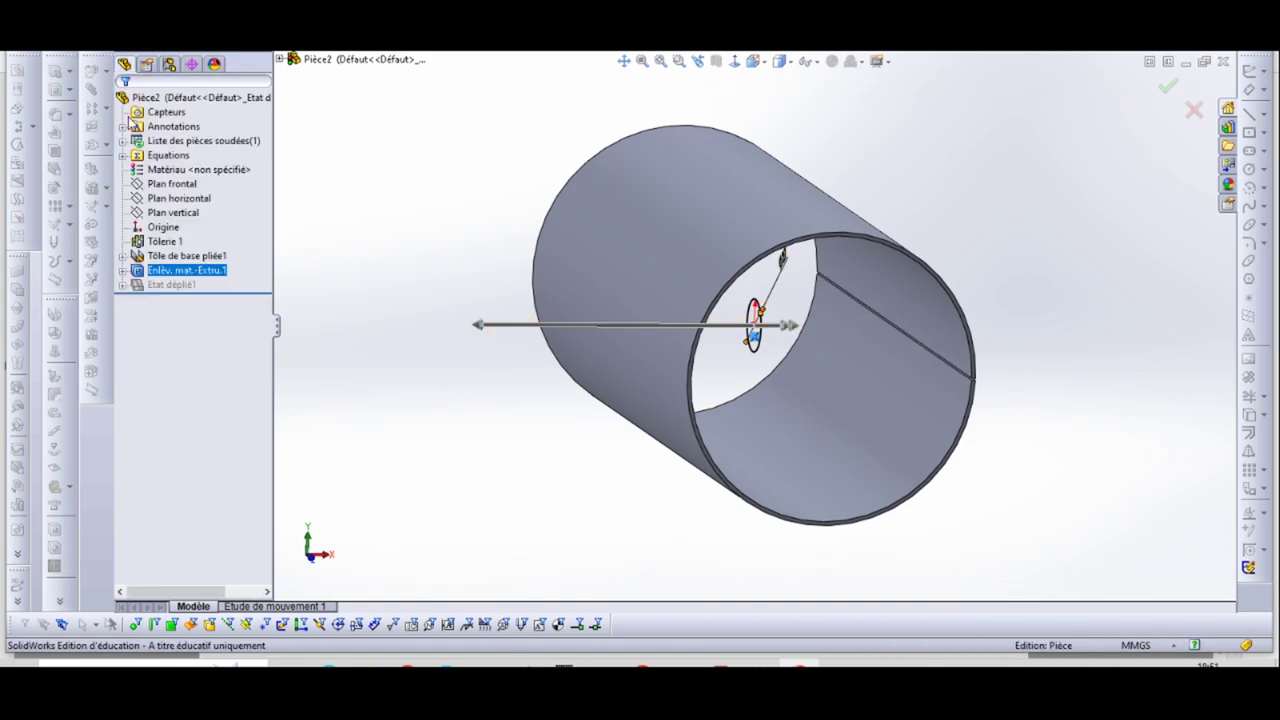
Check the opening's shape and dimensions on the assembly and cylinder Rep. 2 PDF drawings, then return to the SolidWorks part.
{"action": "middle_click_drag", "start_coordinate": [458, 306], "coordinate": [454, 369]}
{"action": "key", "text": "f"}
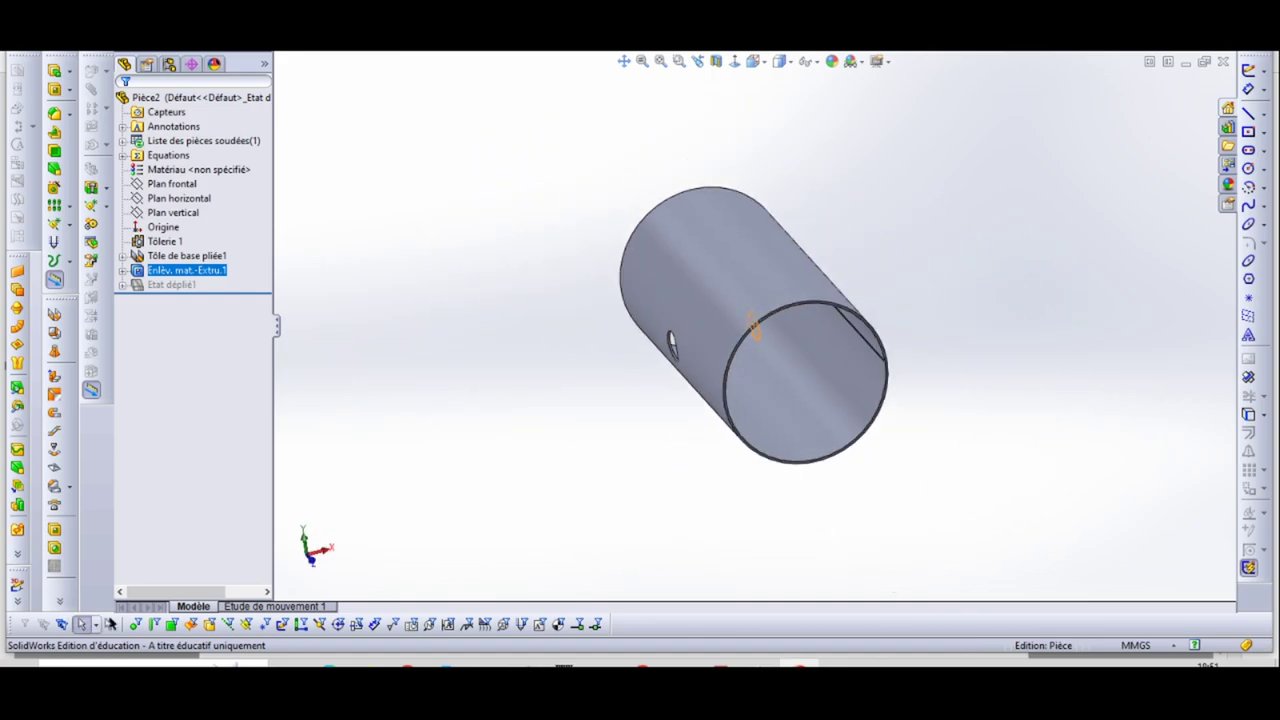
{"action": "key", "text": "alt+Tab"}
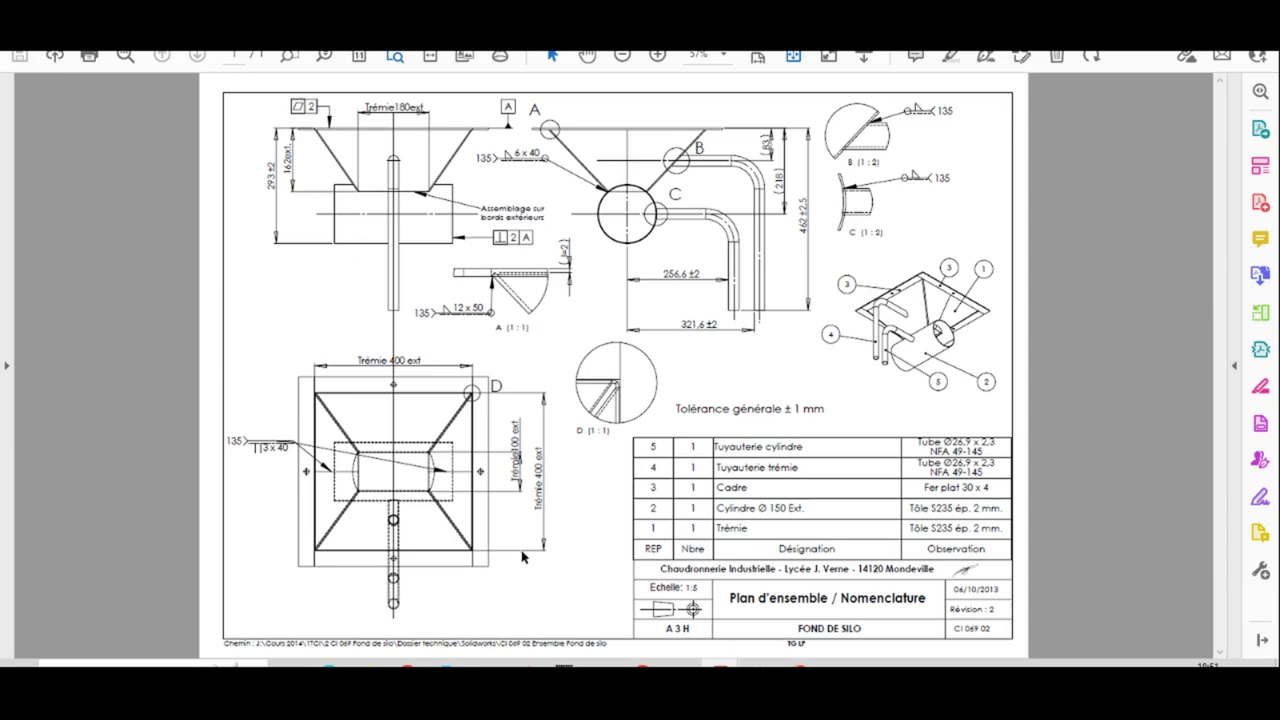
{"action": "left_click", "coordinate": [800, 662]}
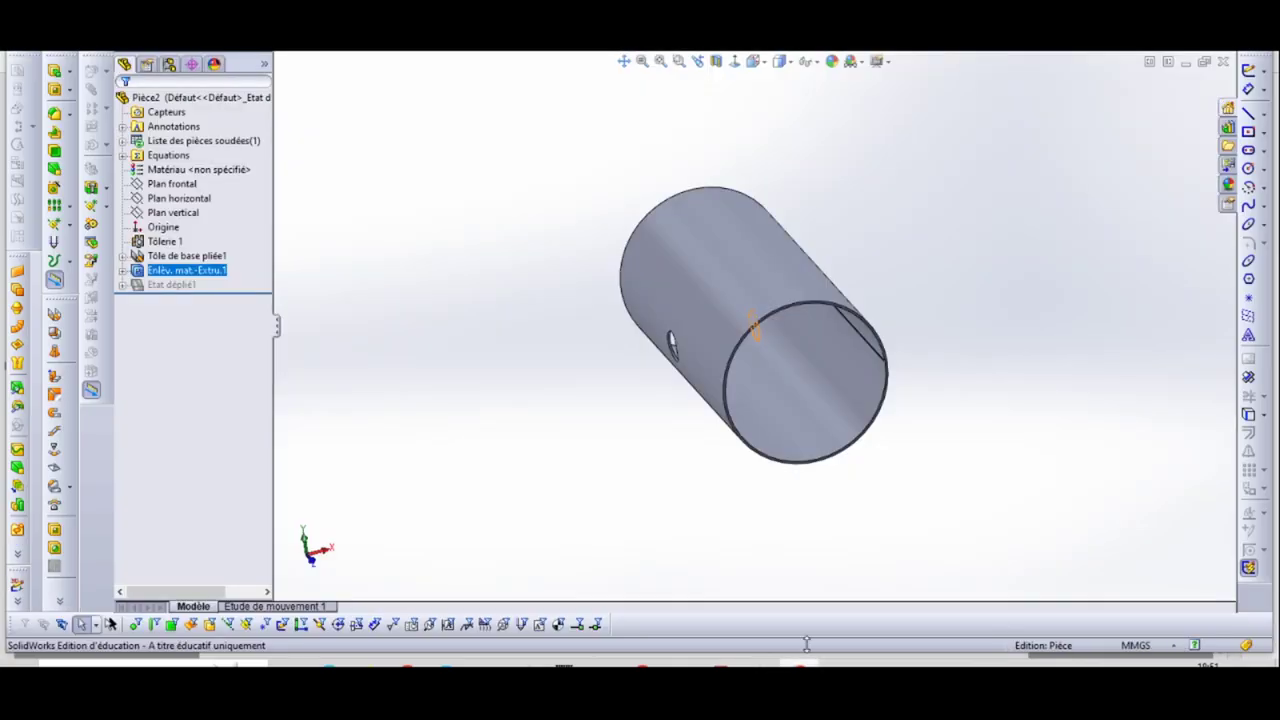
{"action": "mouse_move", "coordinate": [728, 662]}
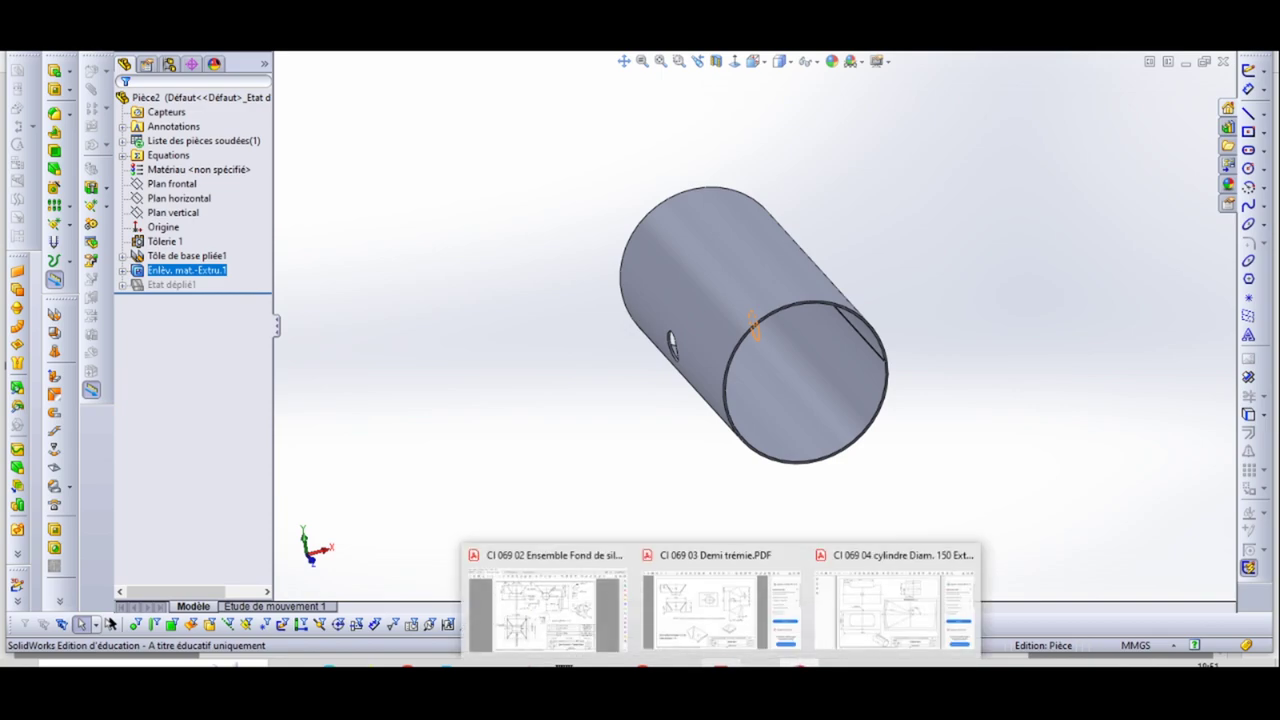
{"action": "left_click", "coordinate": [825, 598]}
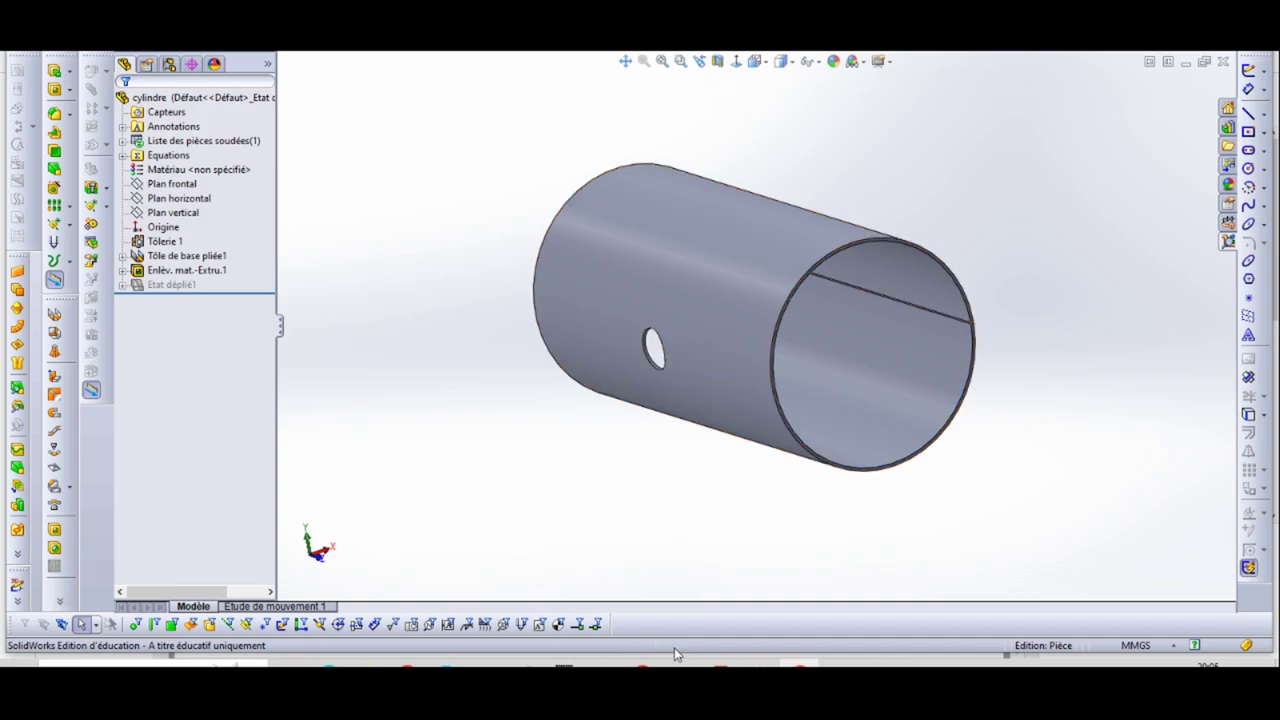
{"action": "mouse_move", "coordinate": [722, 665]}
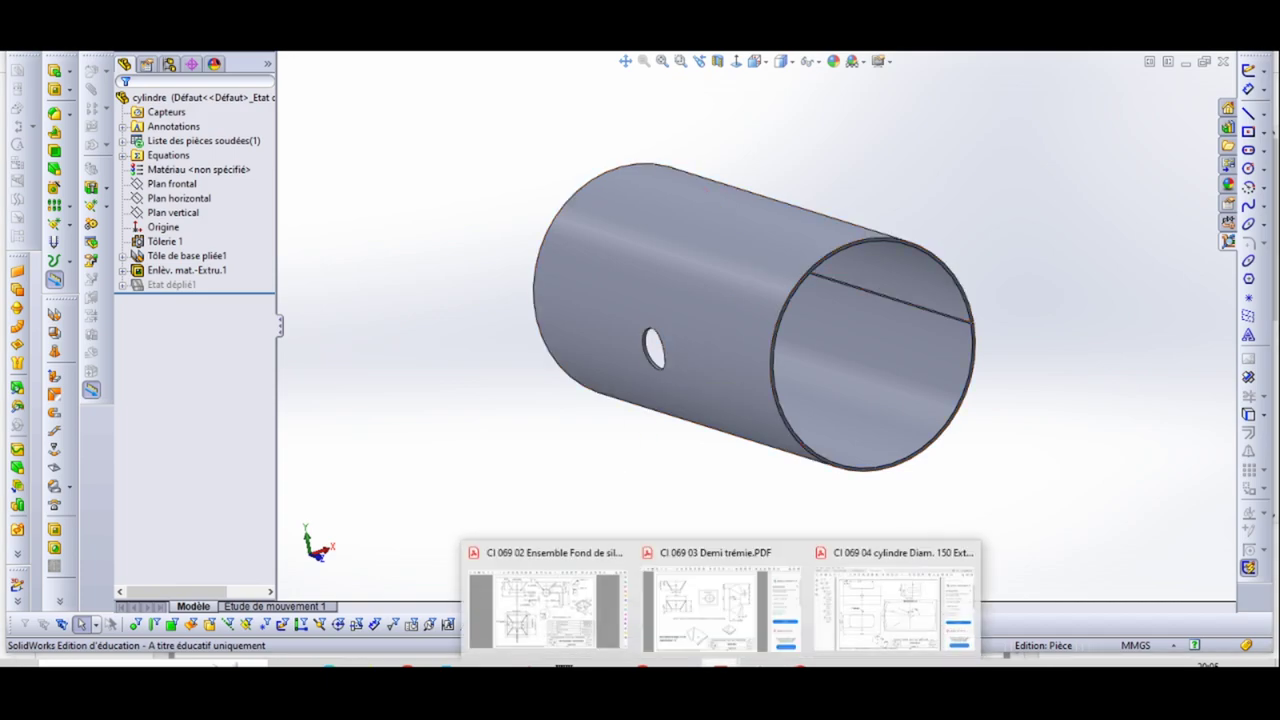
{"action": "left_click", "coordinate": [852, 606]}
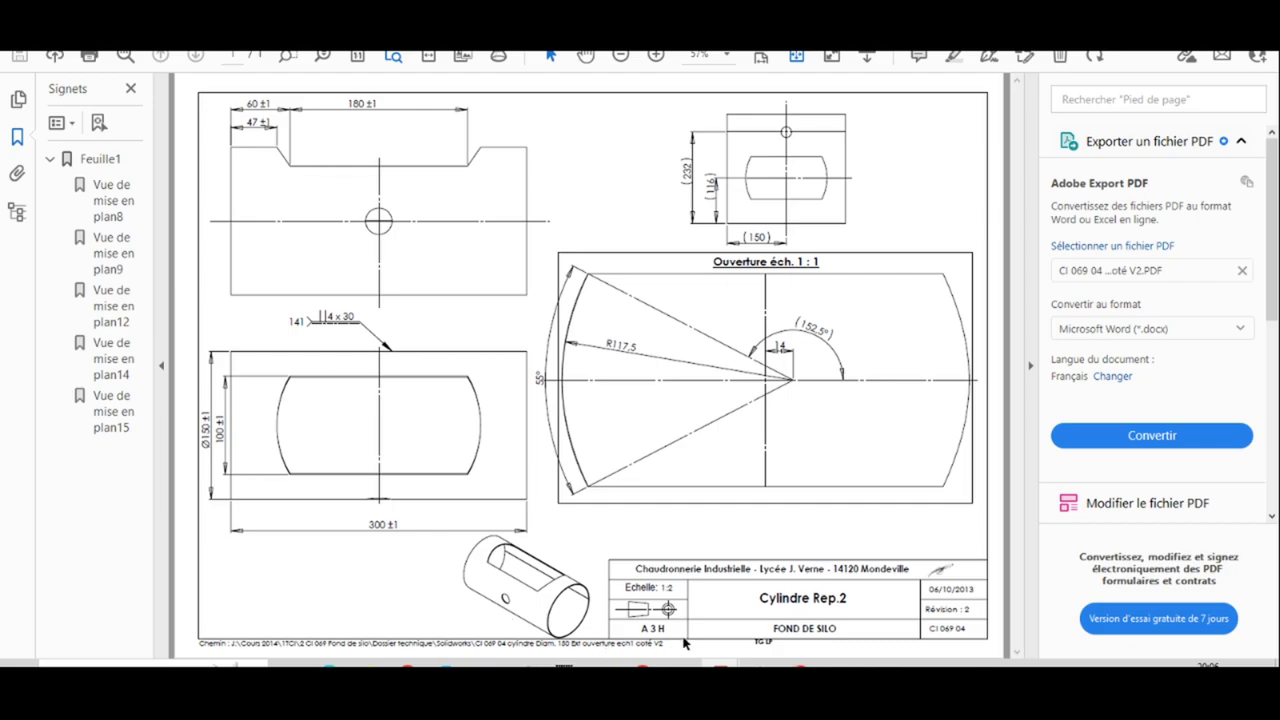
{"action": "left_click", "coordinate": [722, 664]}
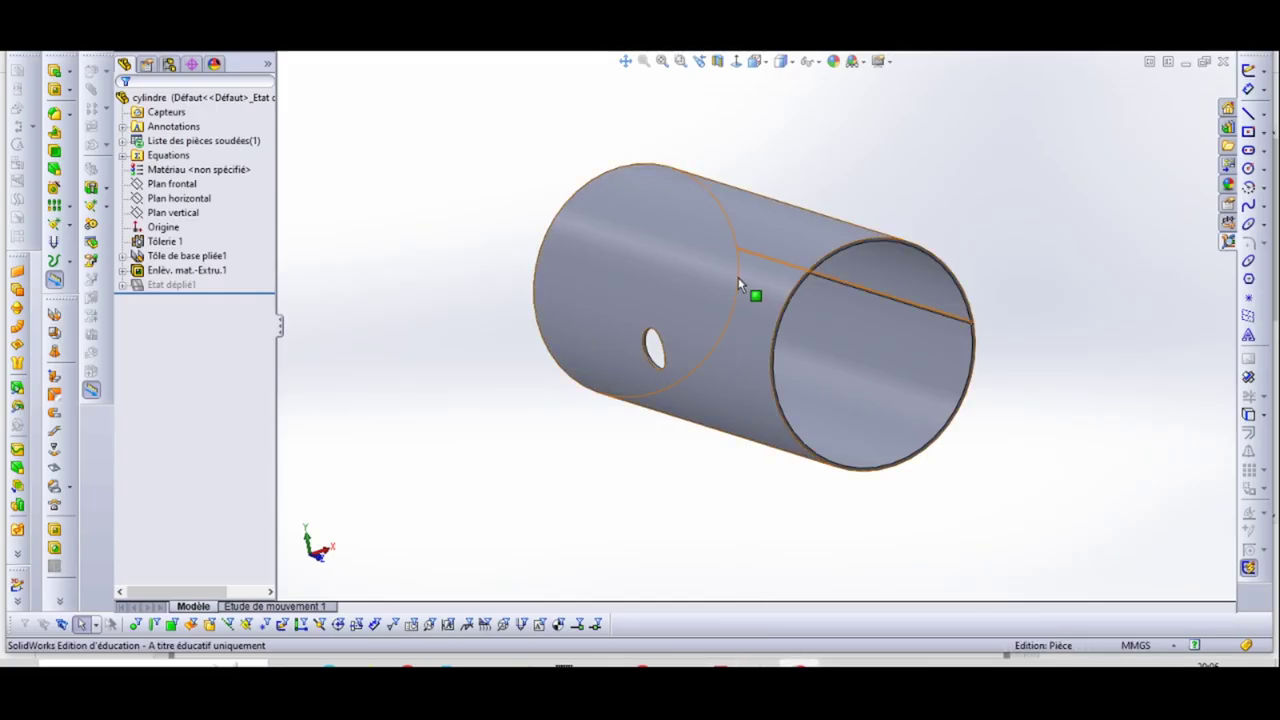
Start a new sketch on the vertical plane, viewed squarely, and recheck the opening's side profile on the cylinder drawing.
{"action": "left_click", "coordinate": [160, 214]}
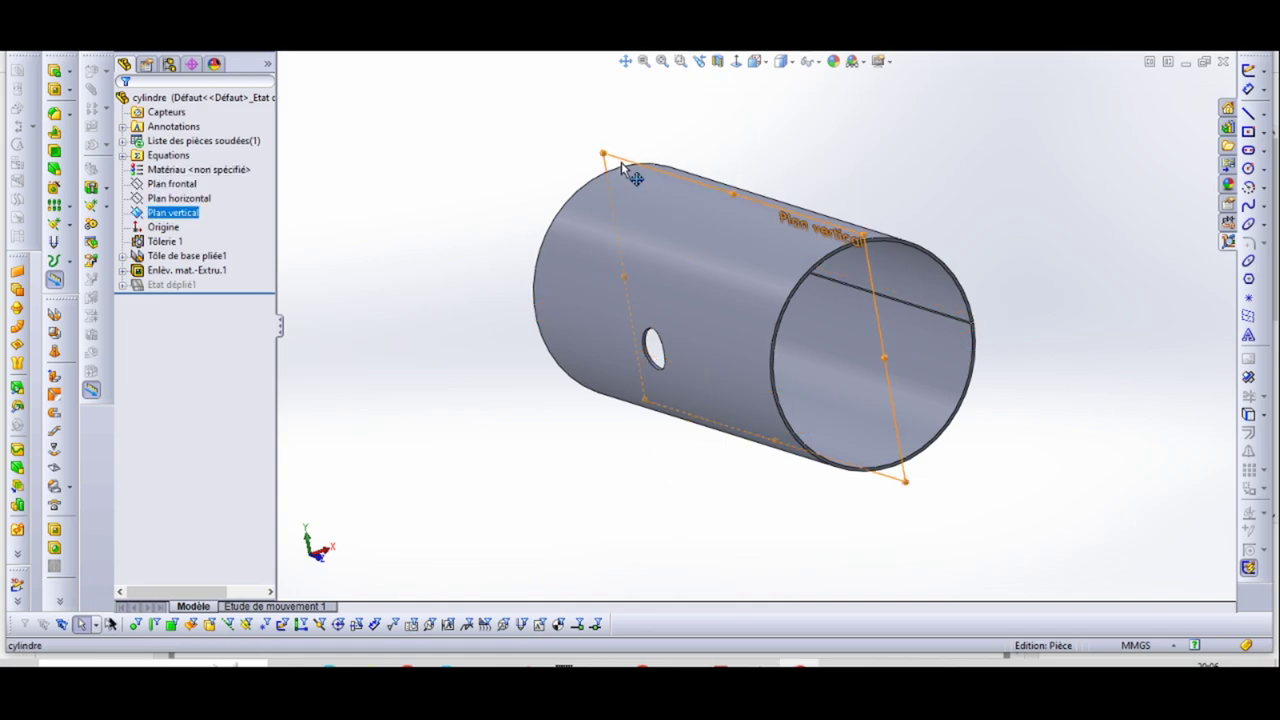
{"action": "left_click", "coordinate": [1248, 70]}
{"action": "left_click", "coordinate": [737, 62]}
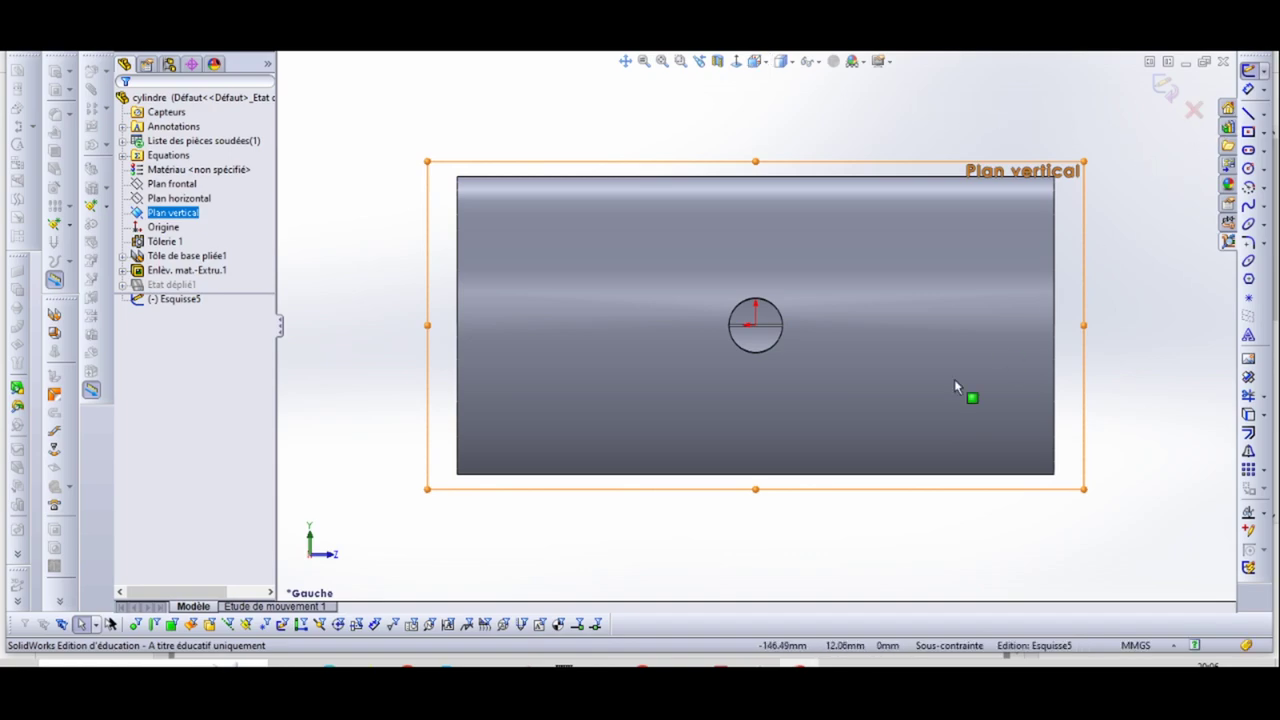
{"action": "mouse_move", "coordinate": [720, 666]}
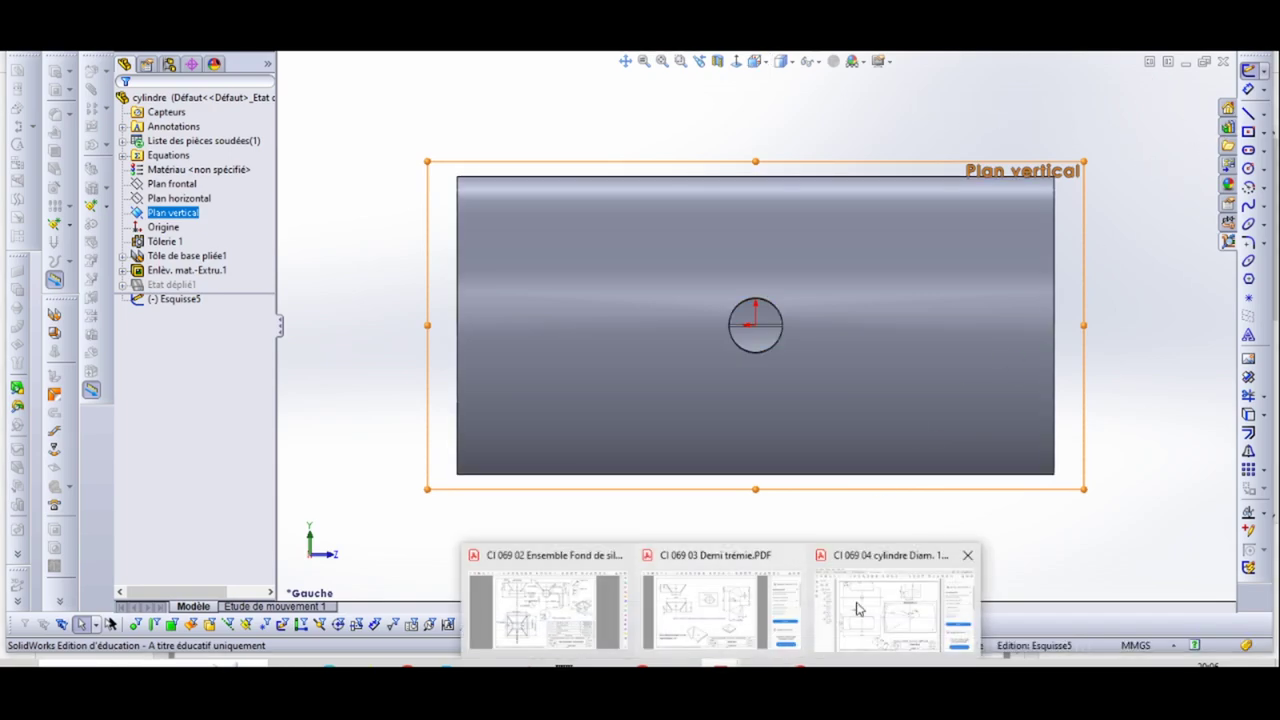
{"action": "left_click", "coordinate": [900, 605]}
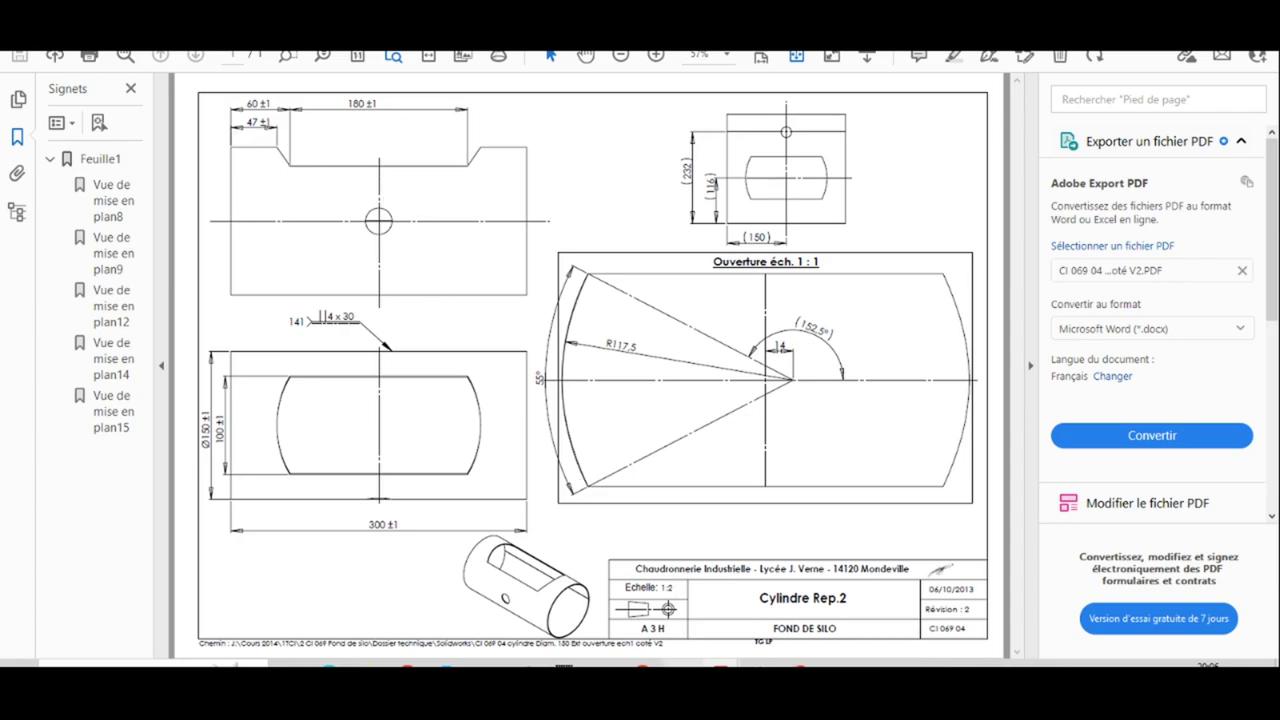
{"action": "mouse_move", "coordinate": [715, 666]}
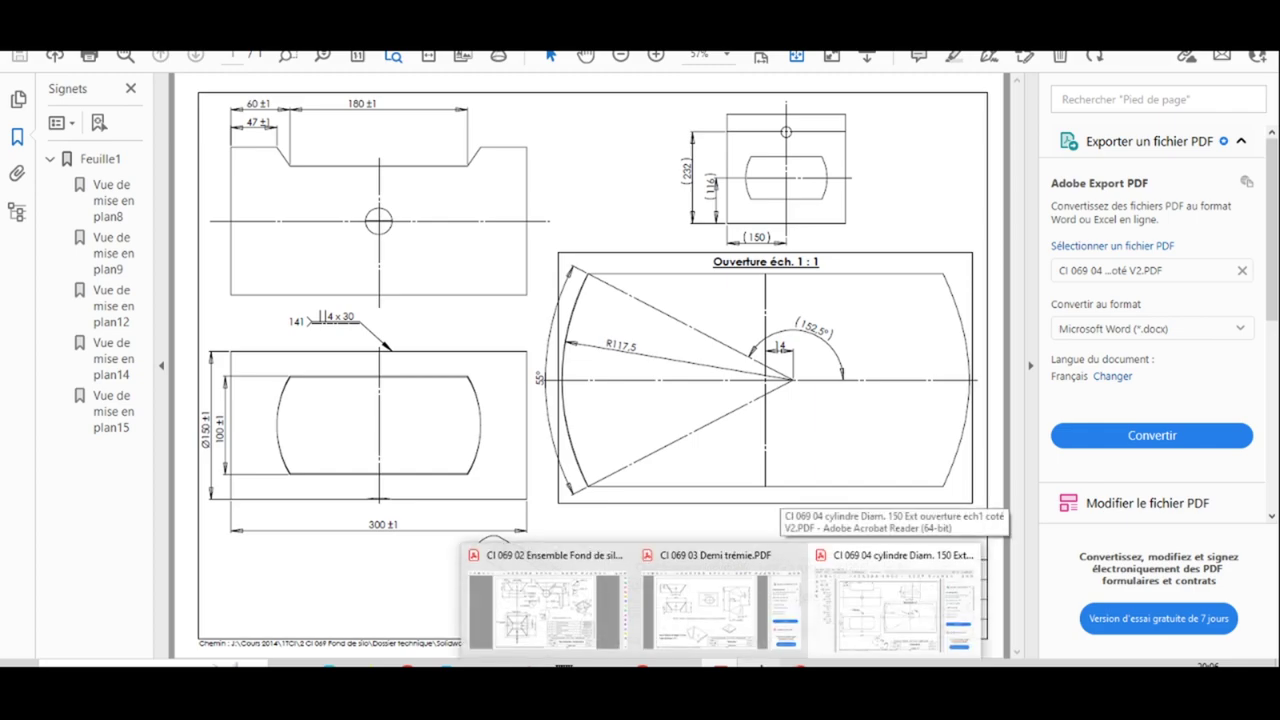
{"action": "left_click", "coordinate": [817, 660]}
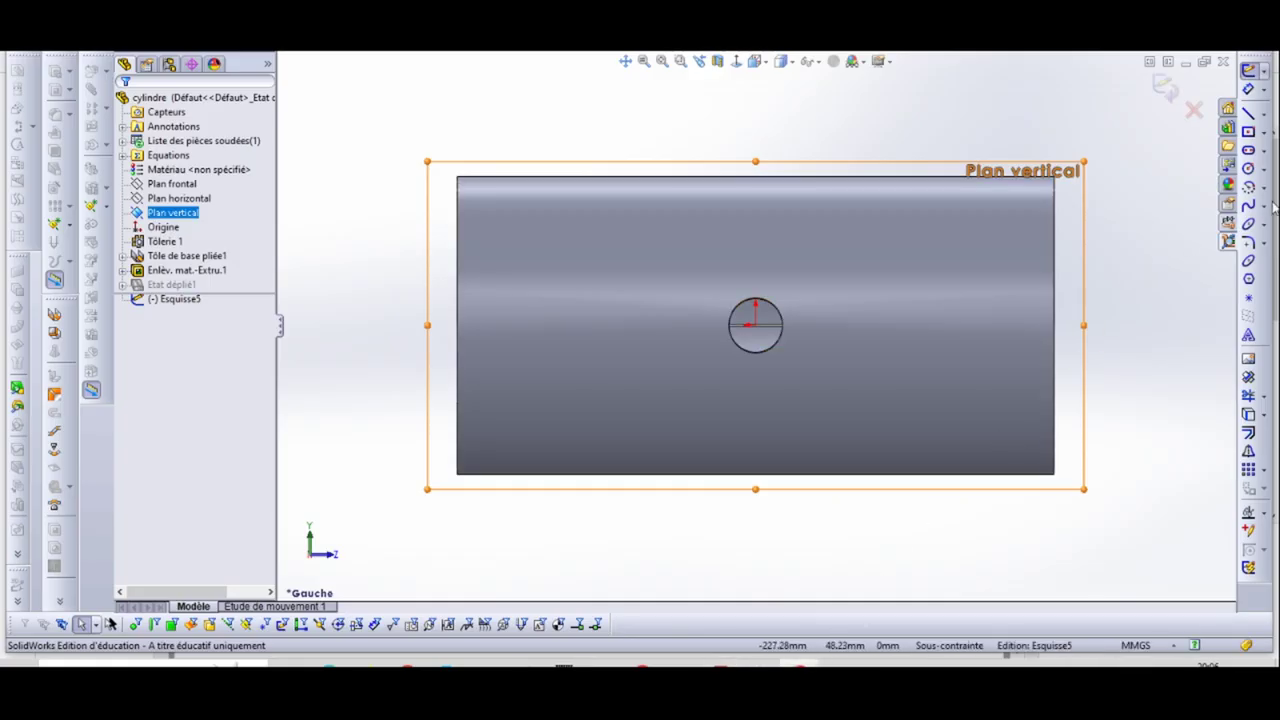
Draw a 45° sloping line about 30 mm long from the cylinder's upper edge inward, near its -150 mm end.
{"action": "left_click", "coordinate": [1249, 114]}
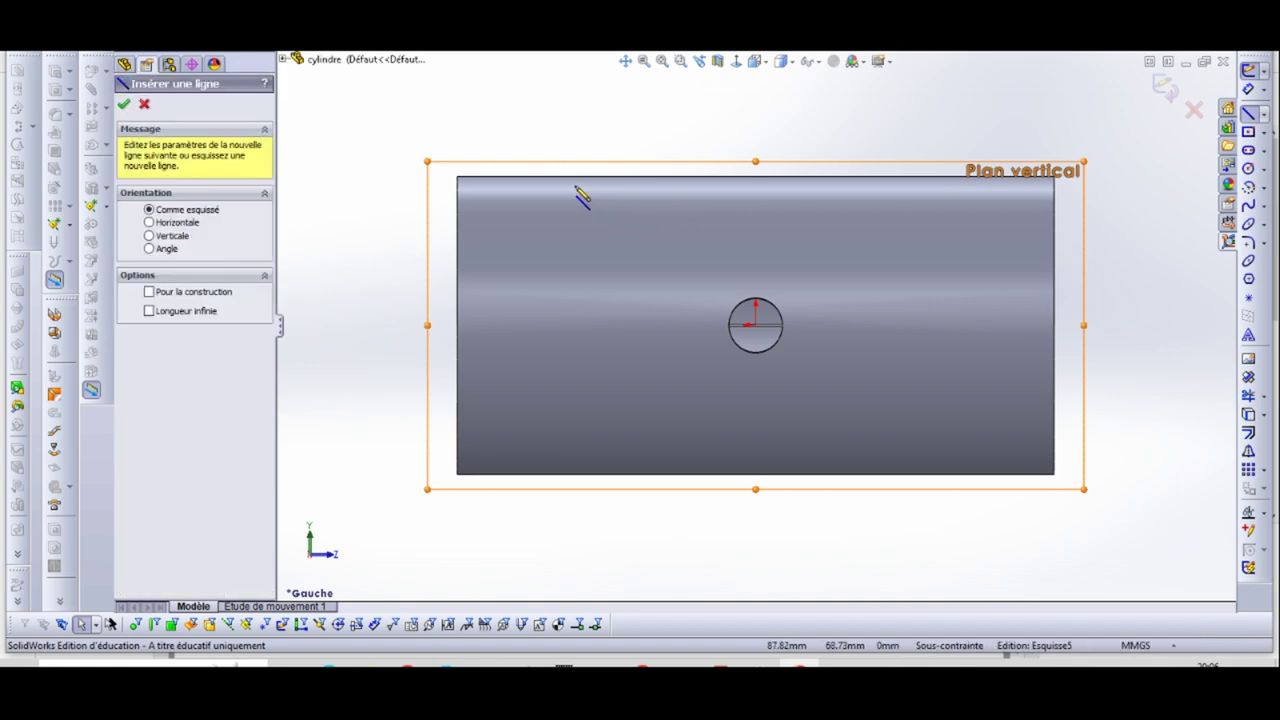
{"action": "left_click", "coordinate": [546, 178]}
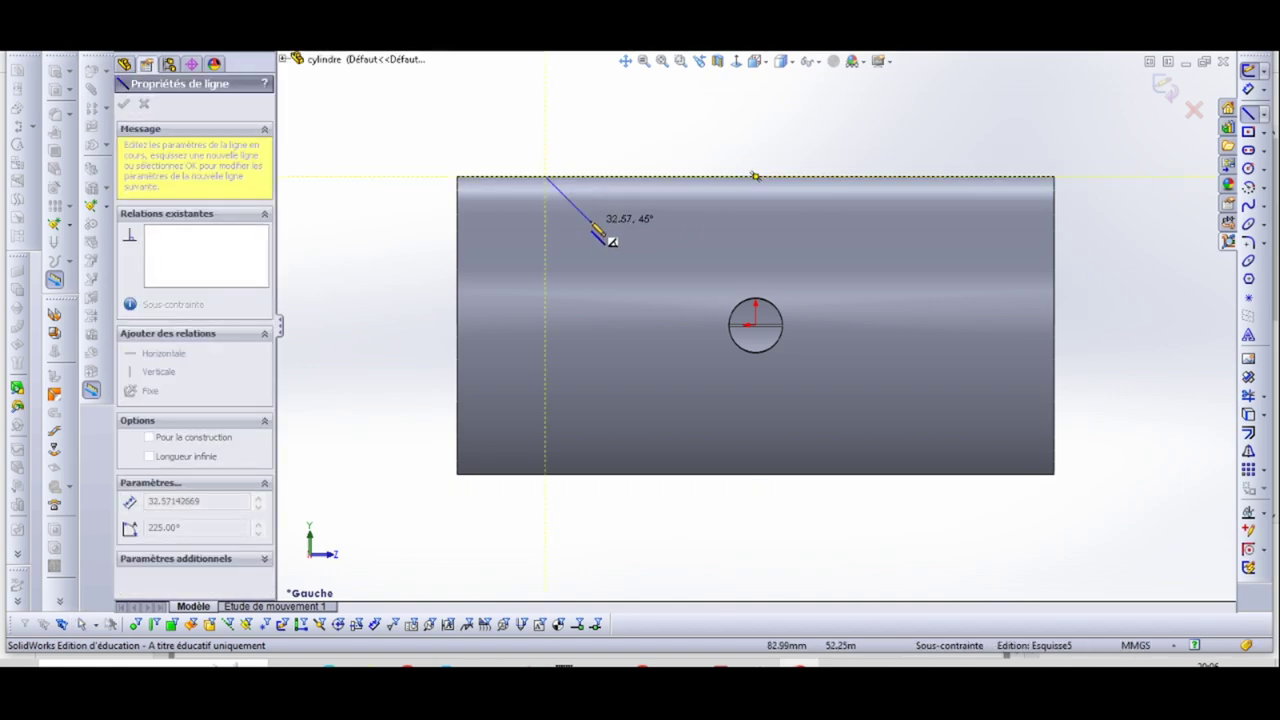
{"action": "left_click", "coordinate": [588, 219]}
{"action": "key", "text": "Escape"}
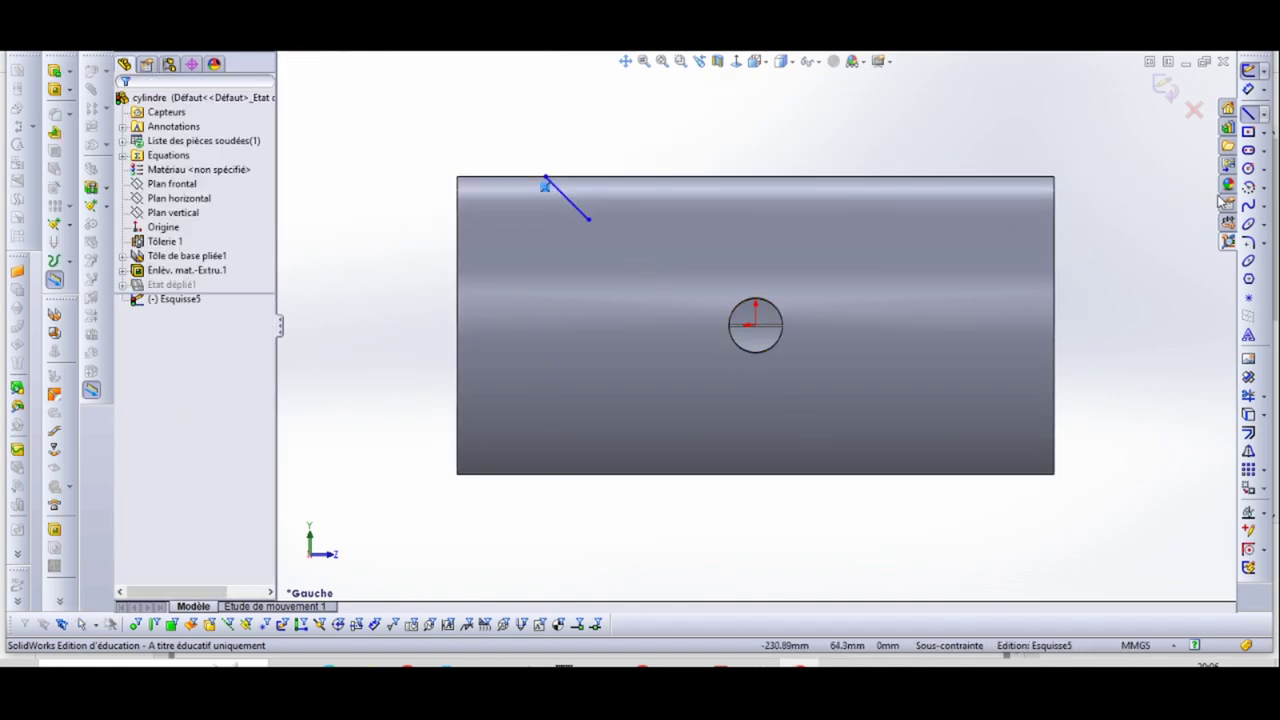
Draw a vertical construction line aligned with the origin, extending beyond the cylinder's upper and lower edges.
{"action": "left_click", "coordinate": [1263, 118]}
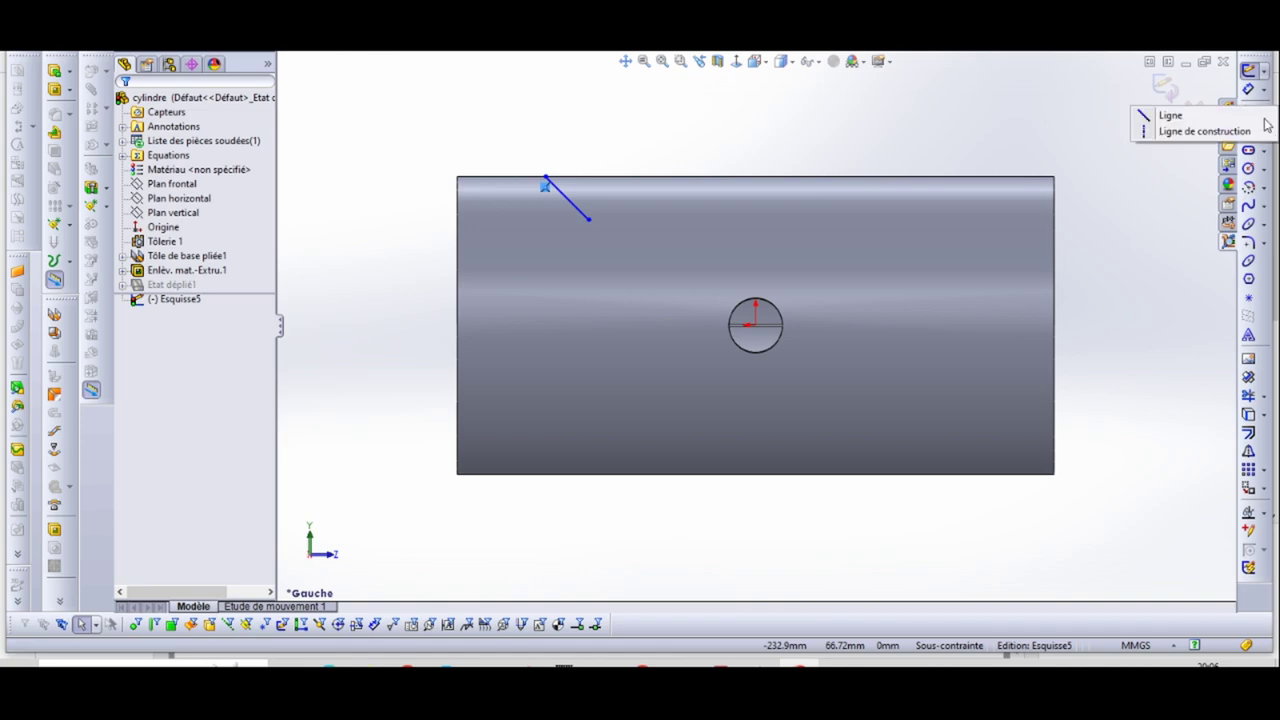
{"action": "left_click", "coordinate": [1190, 136]}
{"action": "left_click", "coordinate": [755, 325]}
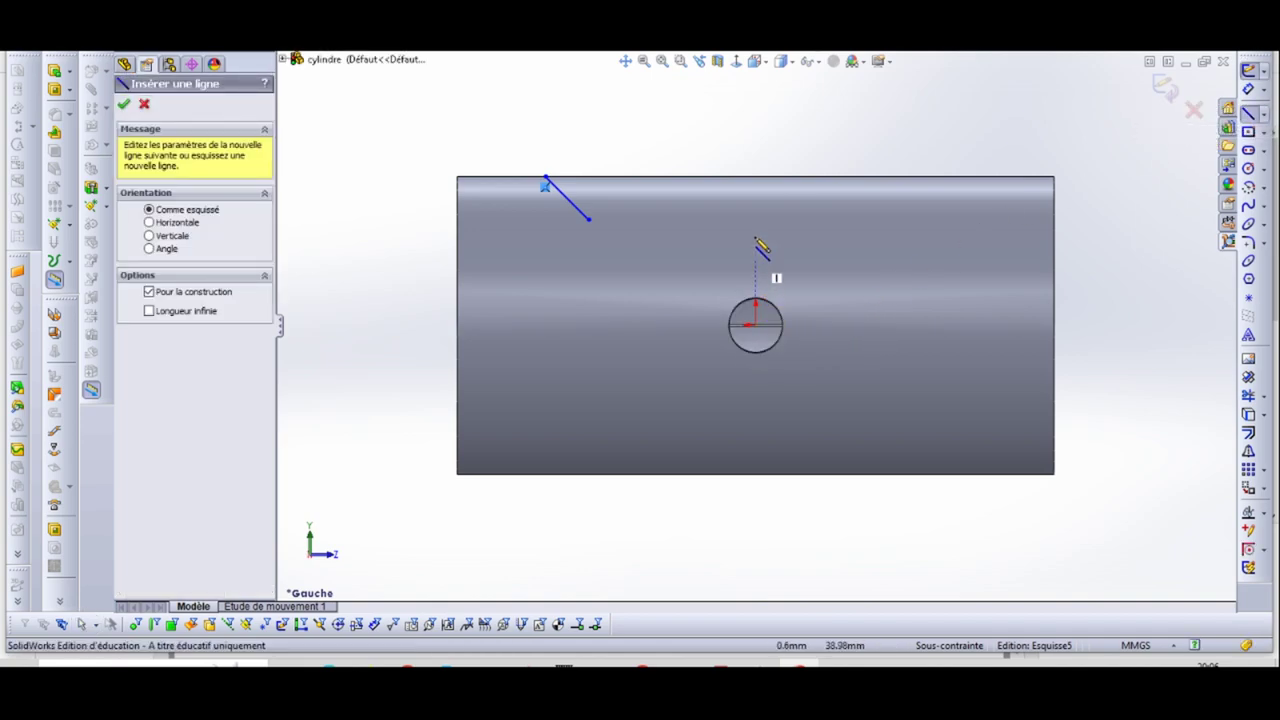
{"action": "left_click", "coordinate": [756, 130]}
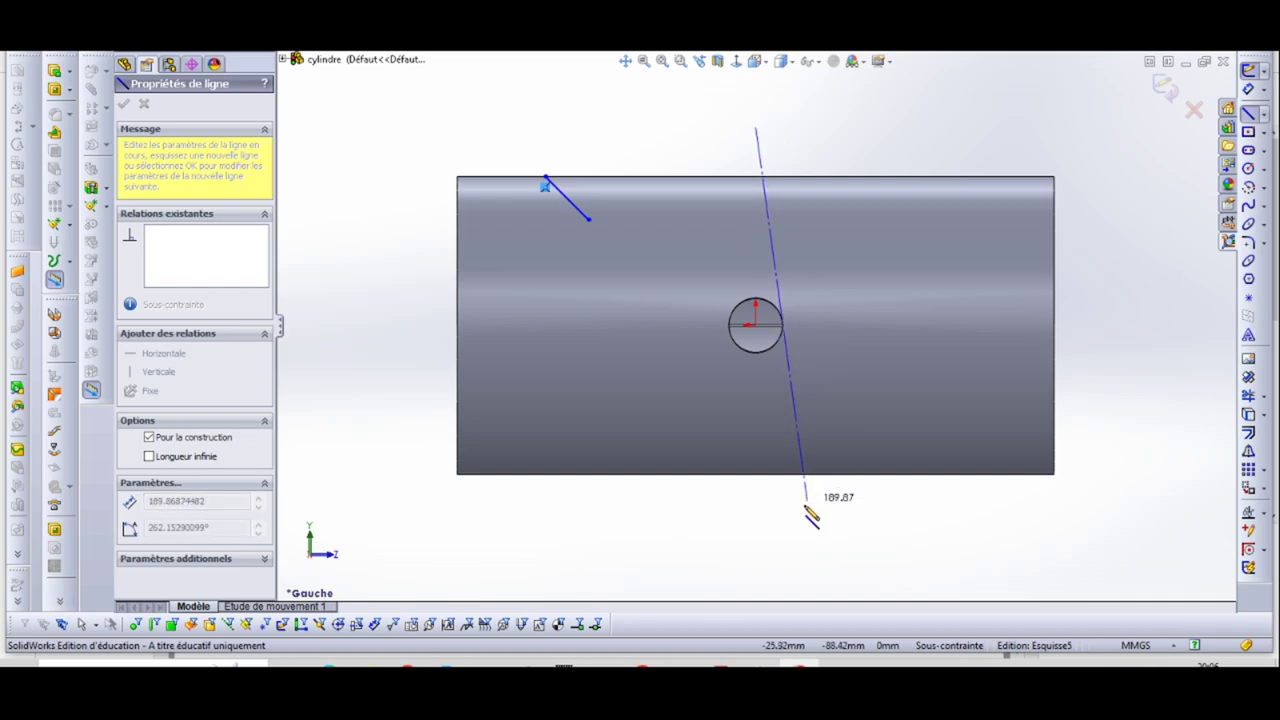
{"action": "left_click", "coordinate": [756, 522]}
{"action": "key", "text": "Escape"}
{"action": "key", "text": "Escape"}
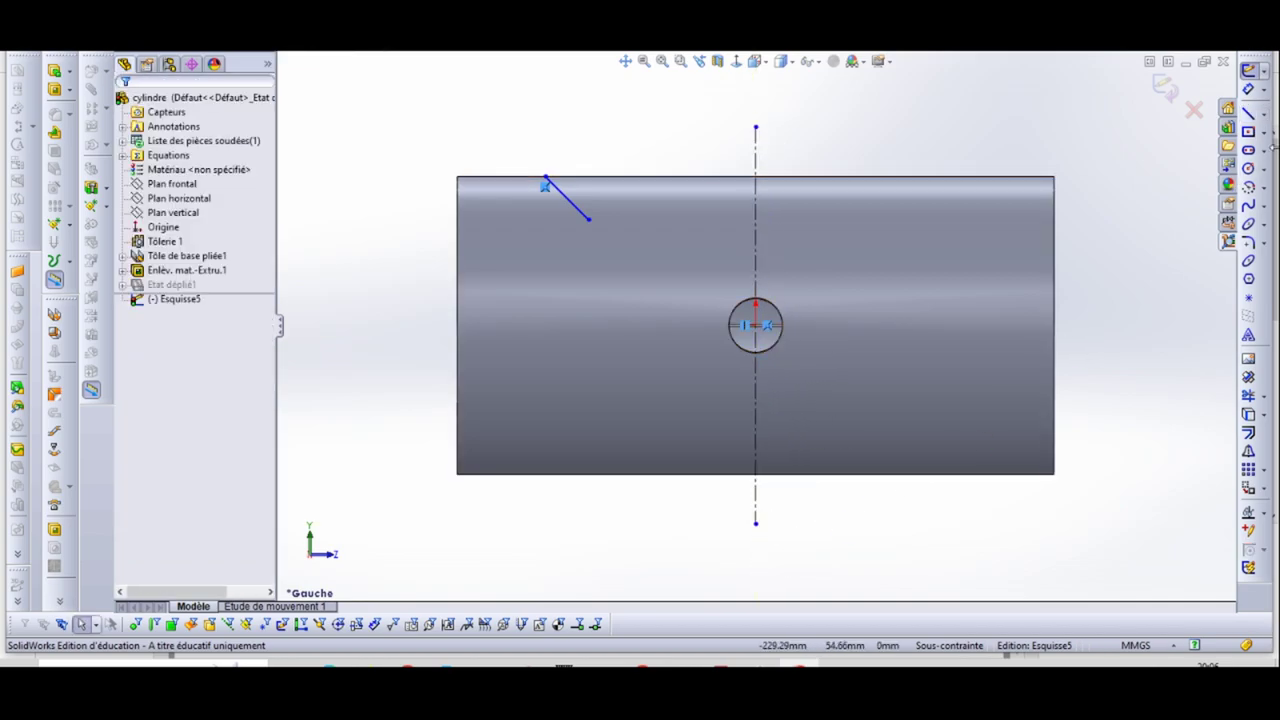
Mirror the sloping line about the construction line and join the two inner ends with a horizontal line.
{"action": "left_click_drag", "start_coordinate": [502, 87], "coordinate": [871, 580]}
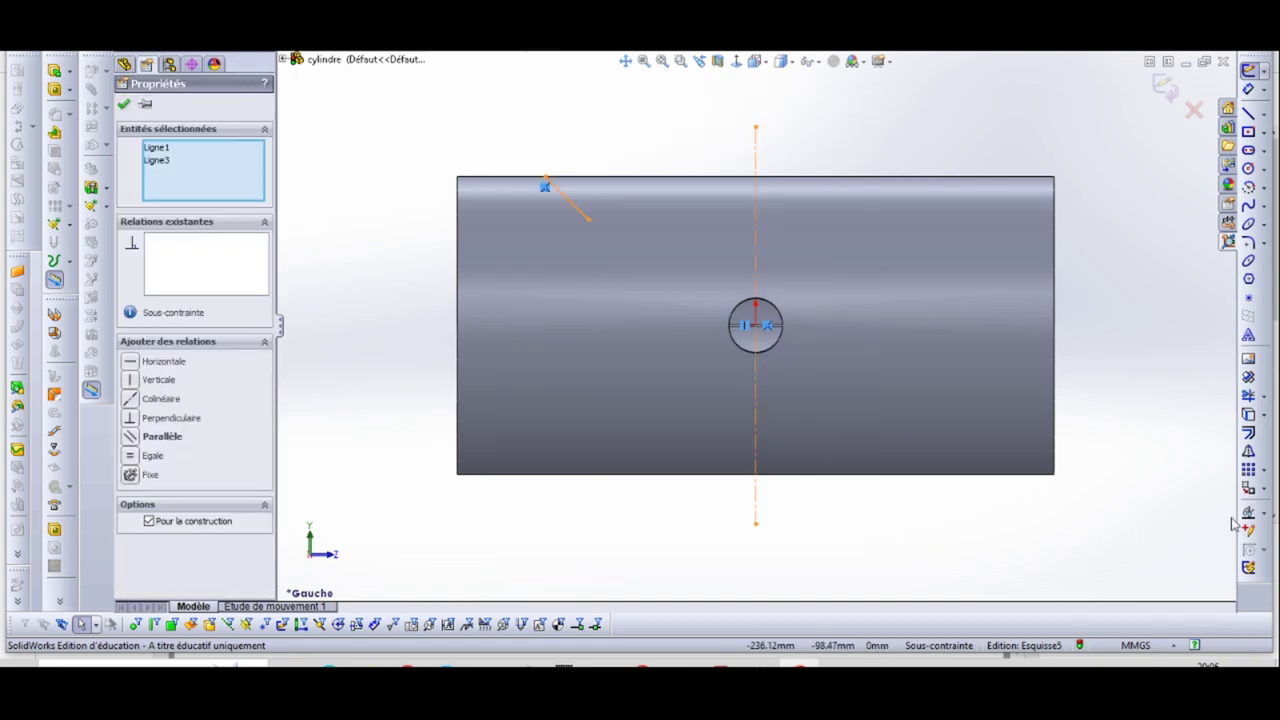
{"action": "left_click", "coordinate": [1248, 451]}
{"action": "left_click", "coordinate": [1248, 113]}
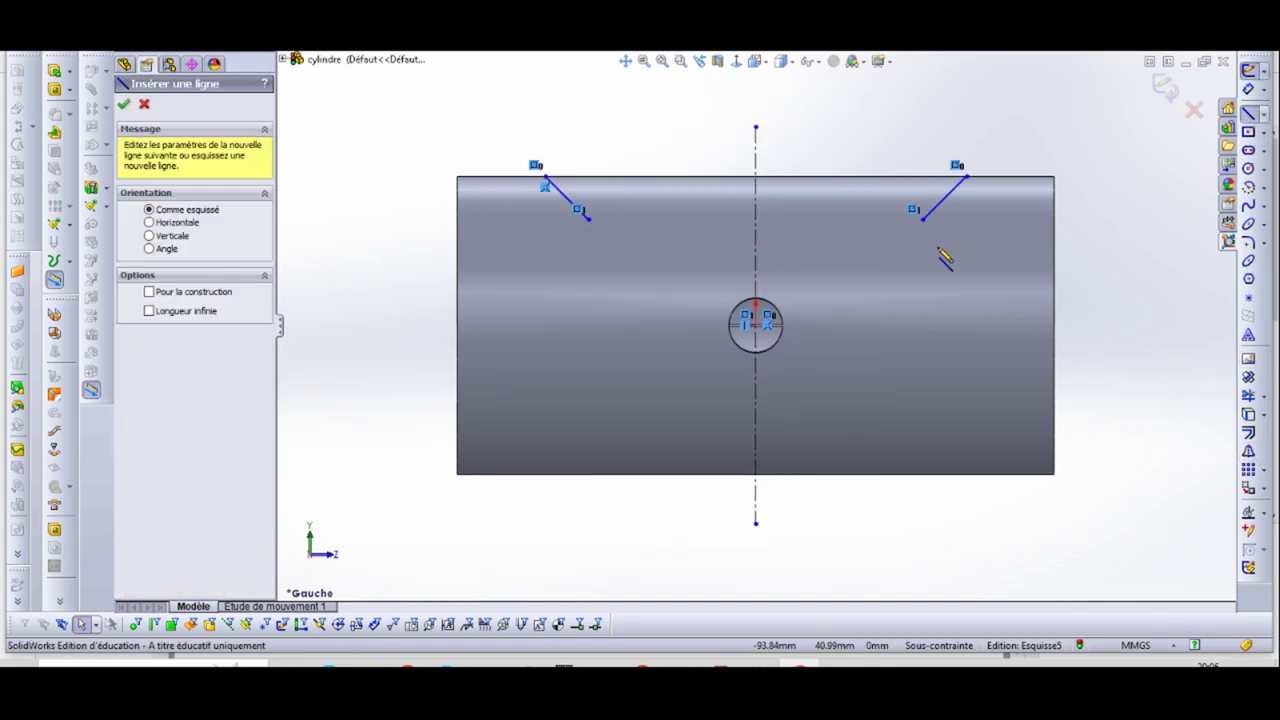
{"action": "left_click", "coordinate": [922, 218]}
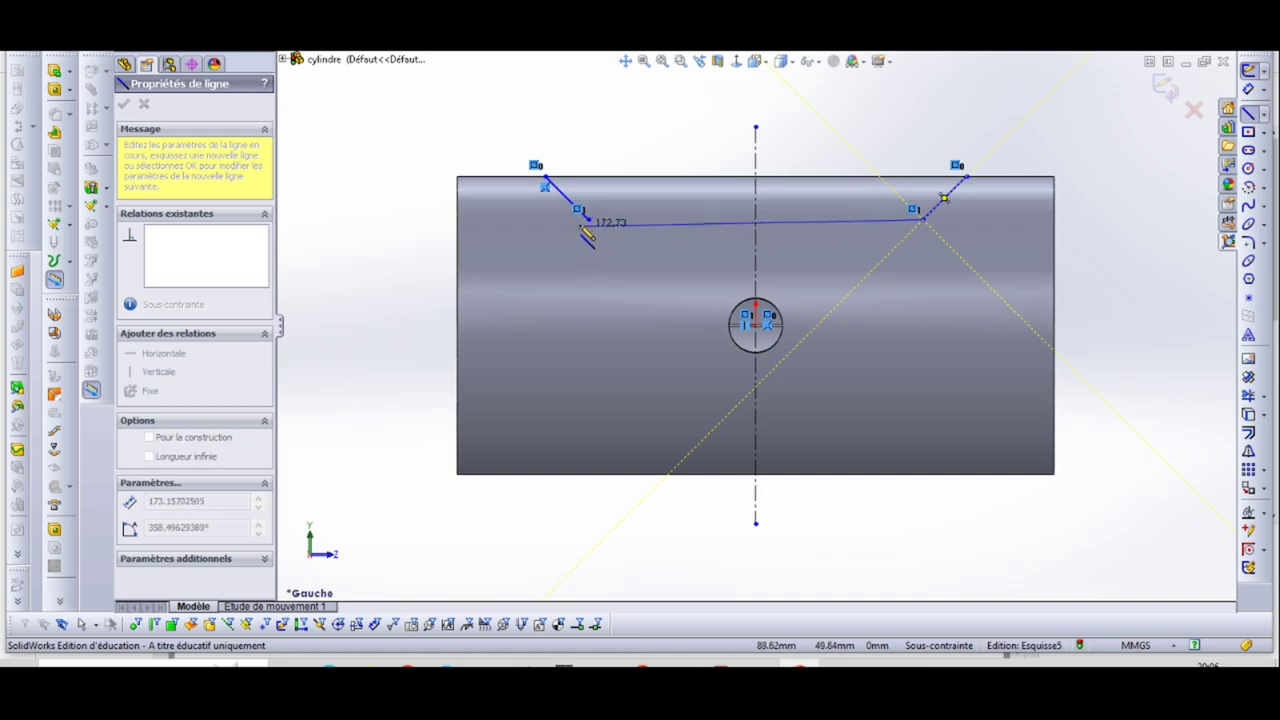
{"action": "left_click", "coordinate": [587, 218]}
{"action": "key", "text": "Escape"}
{"action": "key", "text": "Escape"}
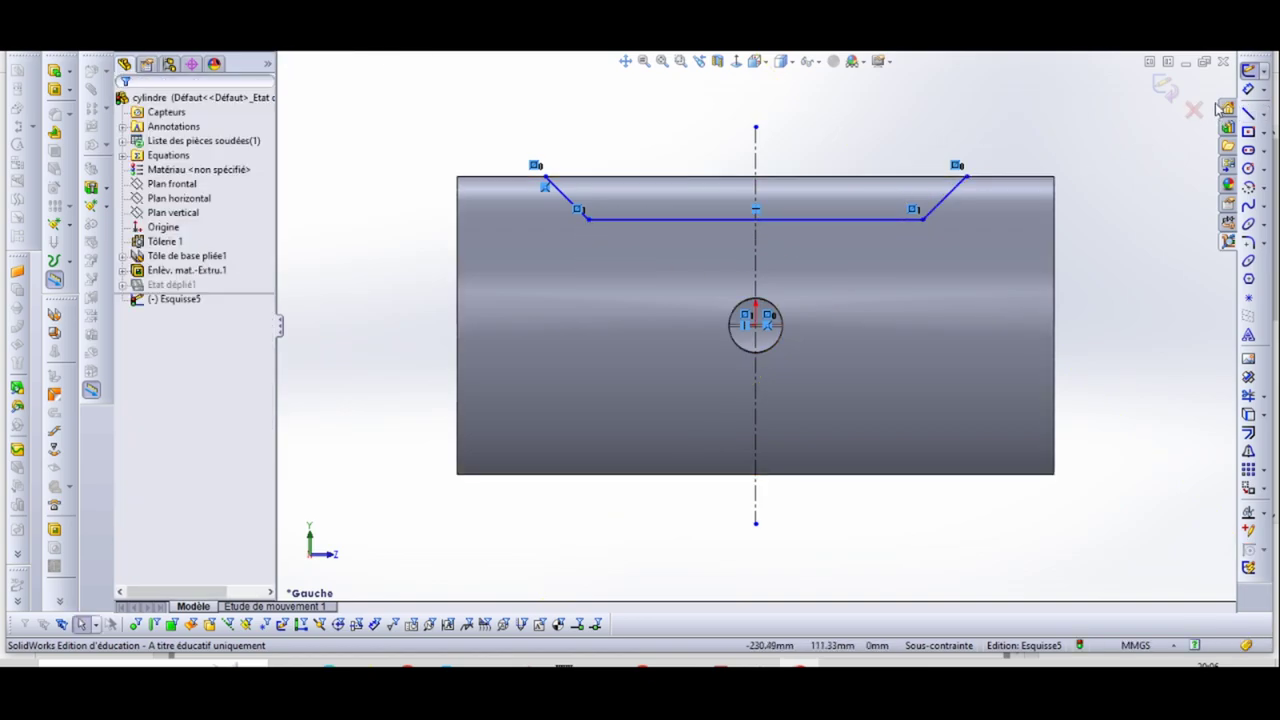
Dimension the distance from the cylinder's end edge to the sloping line's upper endpoint as 47 mm.
{"action": "left_click", "coordinate": [1247, 89]}
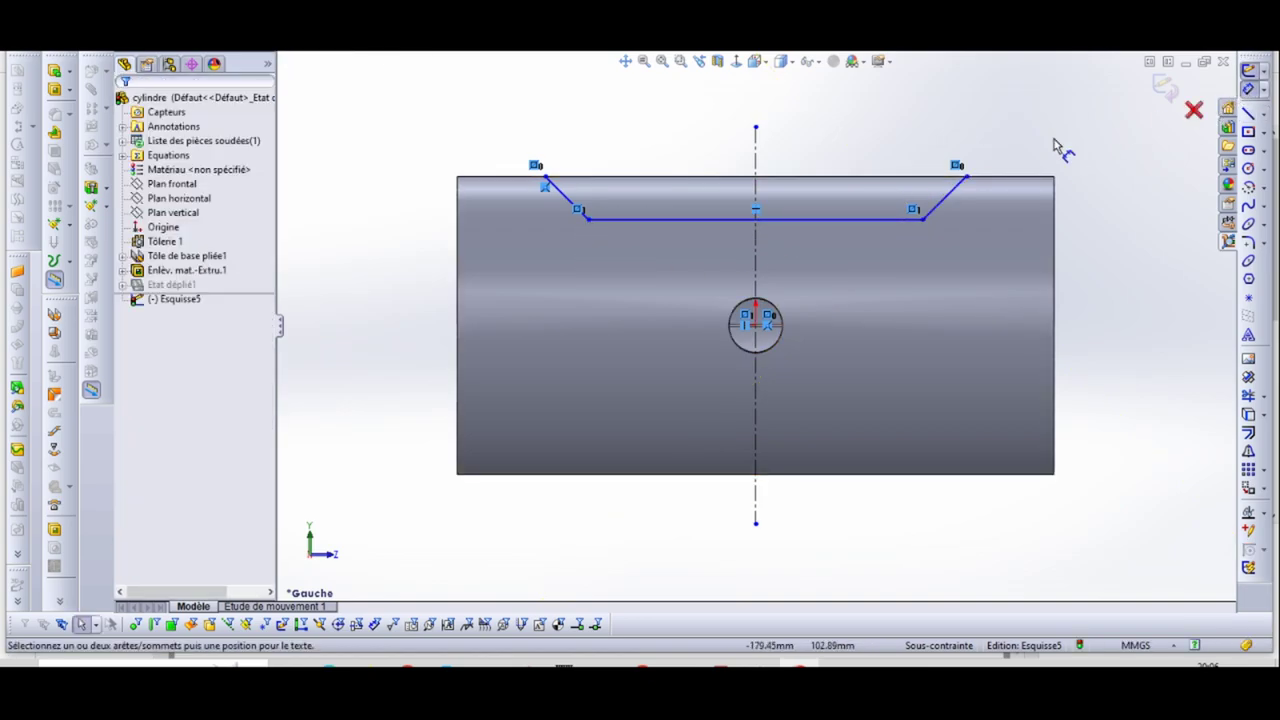
{"action": "left_click", "coordinate": [458, 189]}
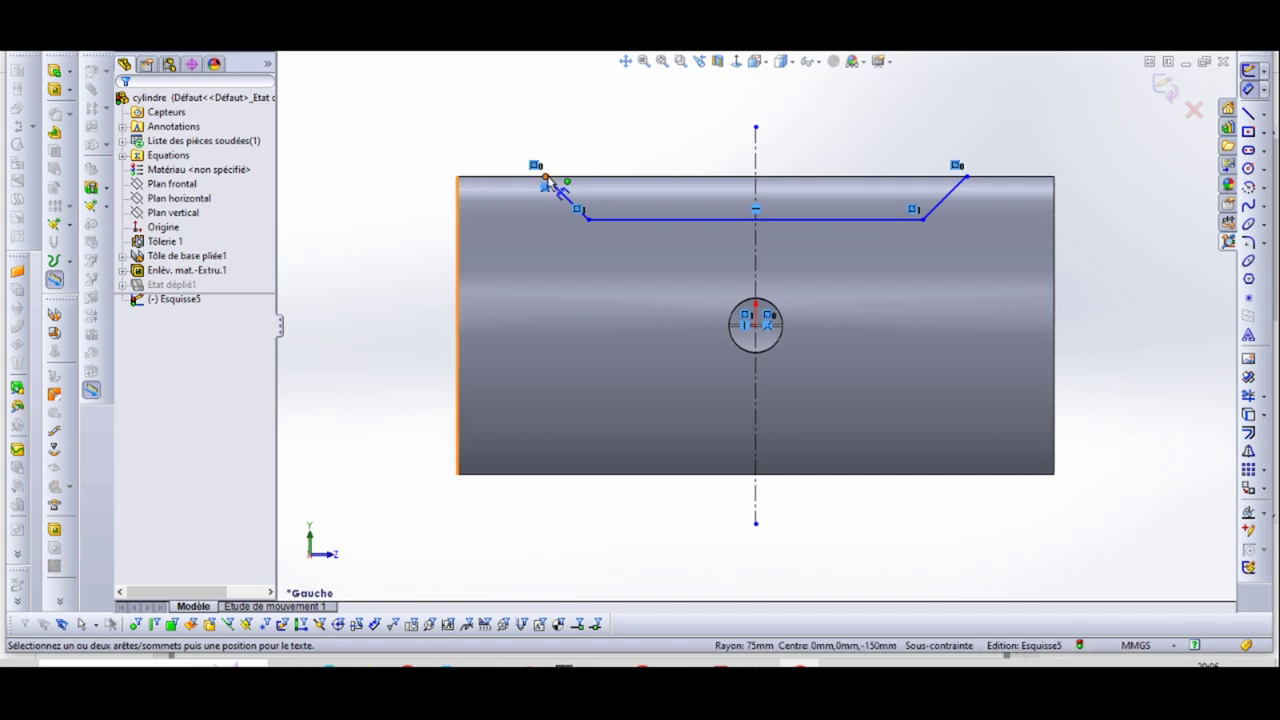
{"action": "left_click", "coordinate": [546, 180]}
{"action": "left_click", "coordinate": [548, 128]}
{"action": "type", "text": "47"}
{"action": "key", "text": "Return"}
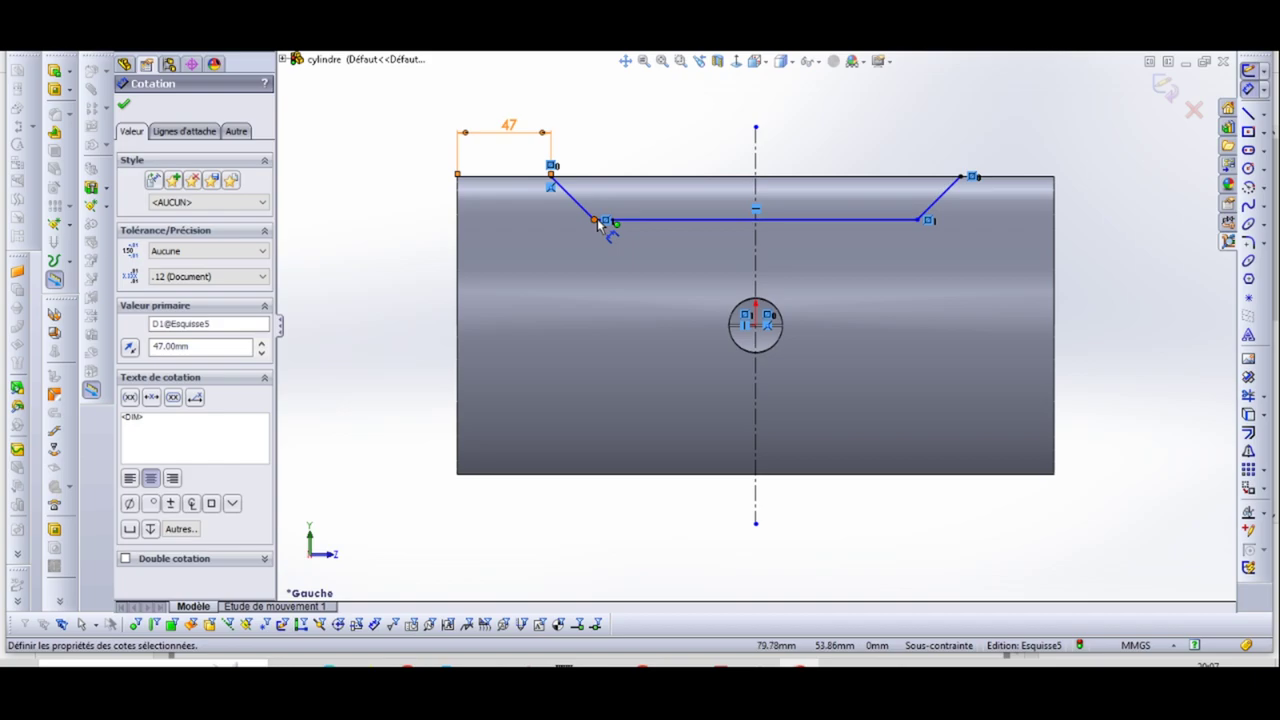
Dimension the distance from the same cylinder end edge to the sloping line's lower endpoint as 60 mm.
{"action": "left_click", "coordinate": [596, 221]}
{"action": "left_click", "coordinate": [460, 235]}
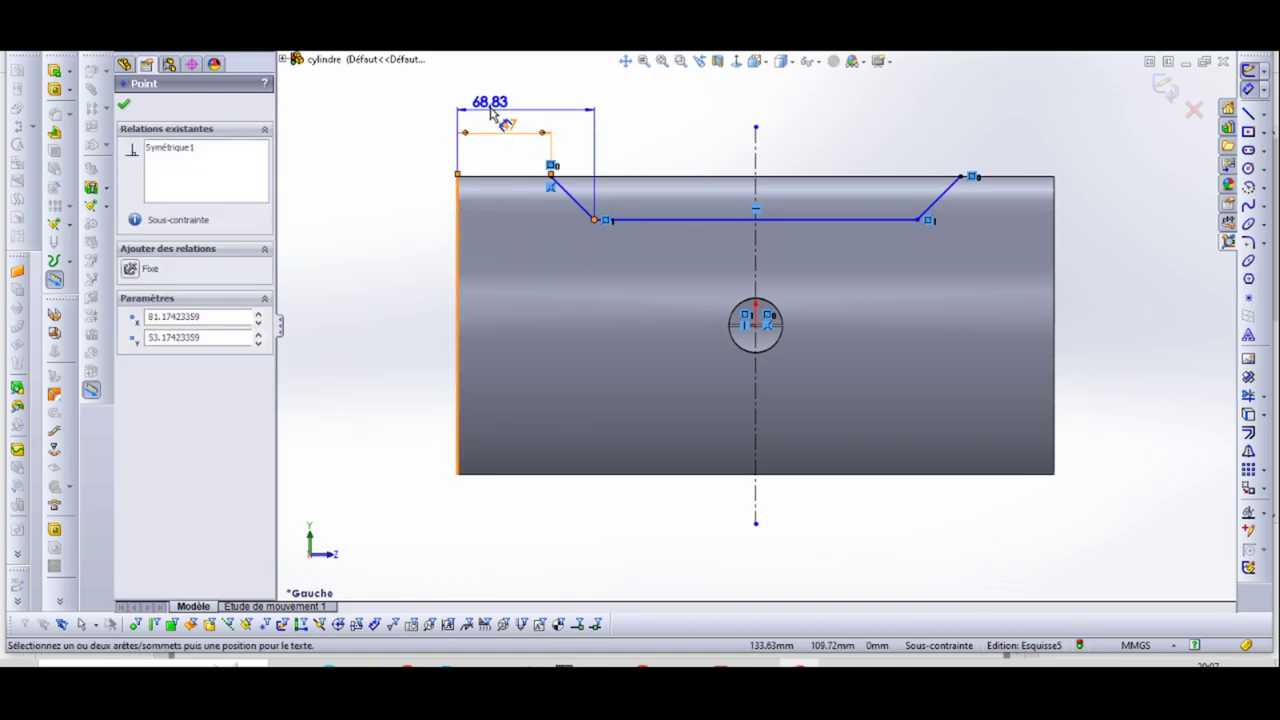
{"action": "left_click", "coordinate": [502, 97]}
{"action": "type", "text": "60"}
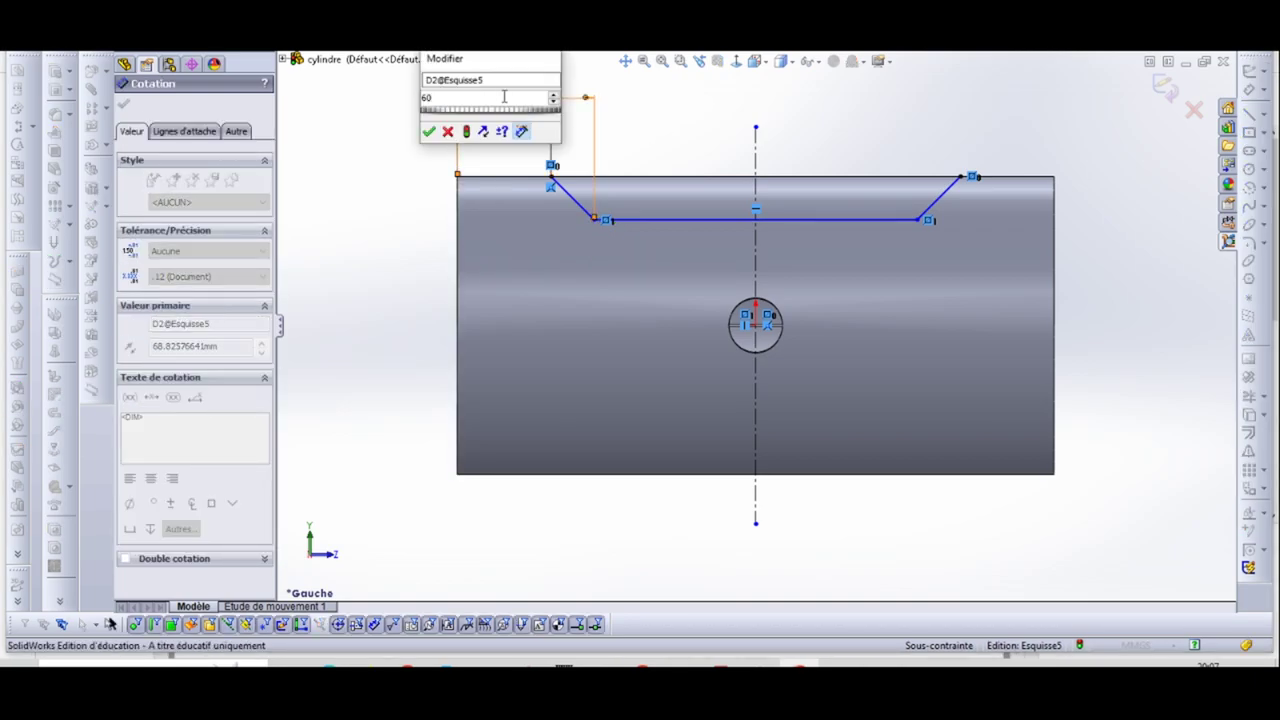
{"action": "key", "text": "Return"}
Dimension the horizontal line as a driving 180 mm and remove the conflicting 60 mm dimension.
{"action": "left_click", "coordinate": [628, 219]}
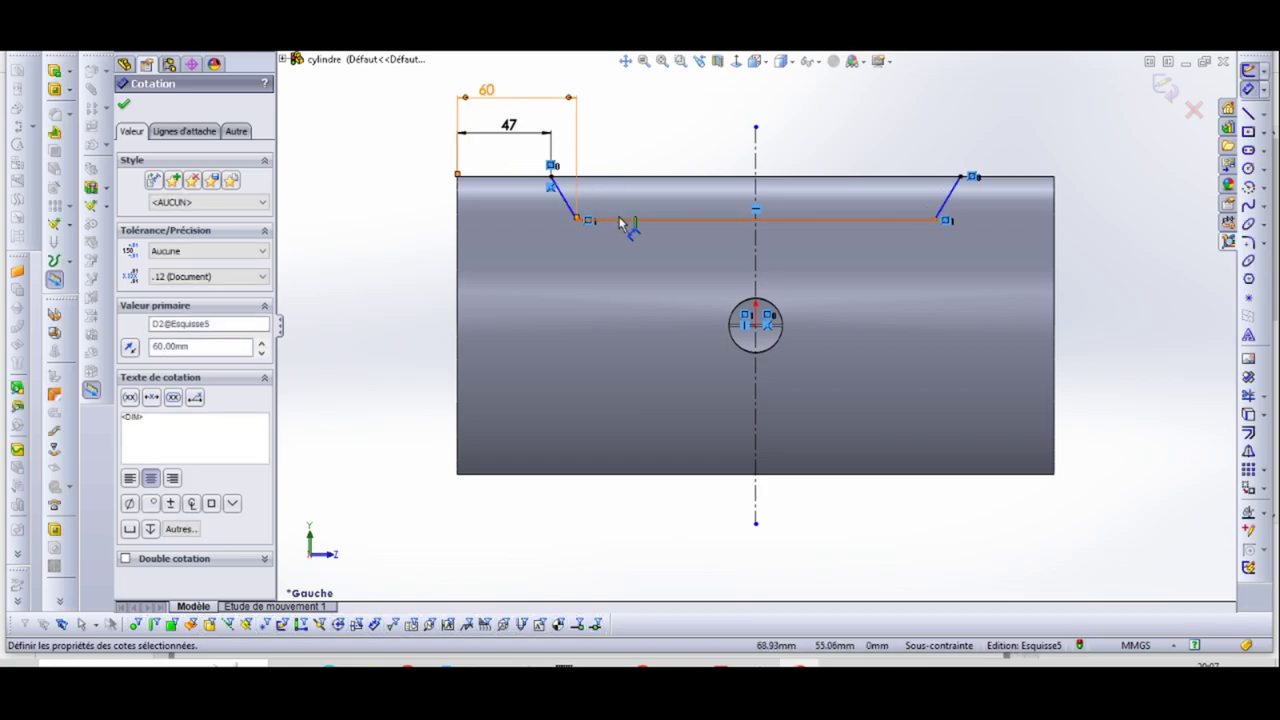
{"action": "left_click", "coordinate": [668, 100]}
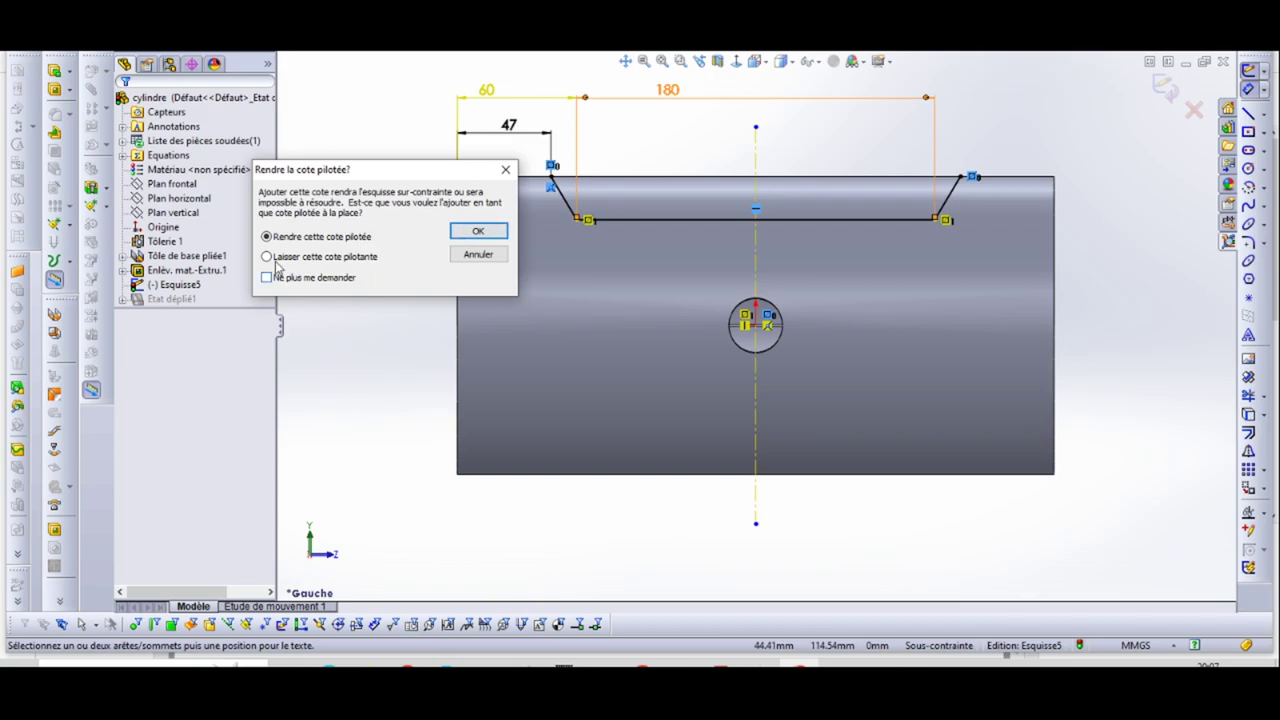
{"action": "left_click", "coordinate": [492, 231]}
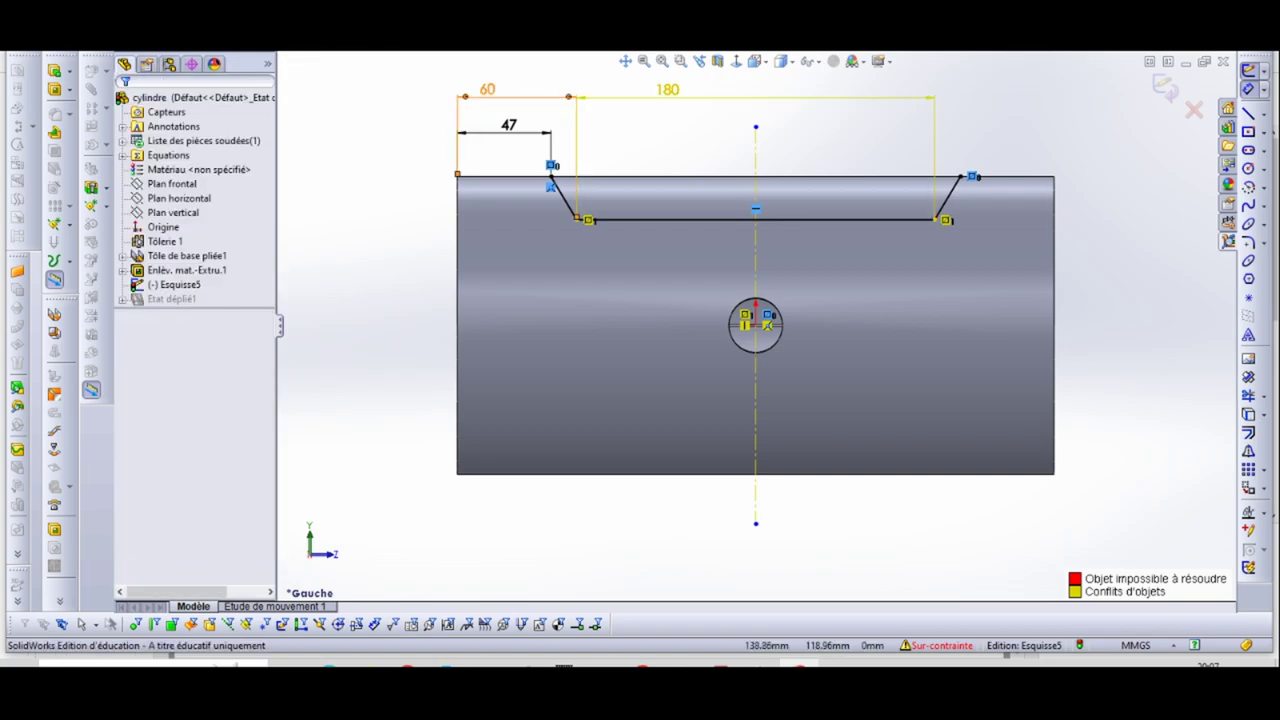
{"action": "left_click", "coordinate": [515, 220]}
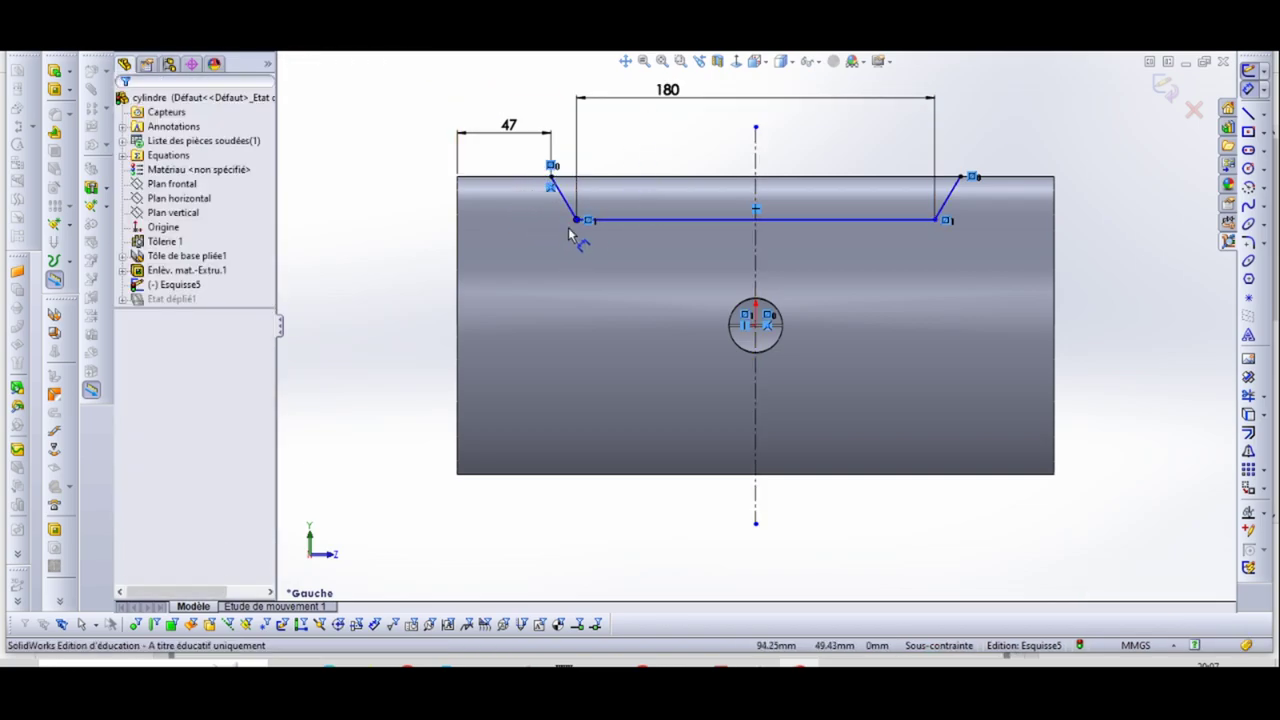
Leave dimensioning and shift the profile's lower corner vertically so the horizontal line lies about 50 mm above the origin.
{"action": "key", "text": "Escape"}
{"action": "mouse_move", "coordinate": [573, 221]}
{"action": "left_mouse_down"}
{"action": "mouse_move", "coordinate": [584, 450]}
{"action": "mouse_move", "coordinate": [560, 355]}
{"action": "mouse_move", "coordinate": [577, 228]}
{"action": "left_mouse_up"}
{"action": "left_click_drag", "start_coordinate": [571, 277], "coordinate": [577, 226]}
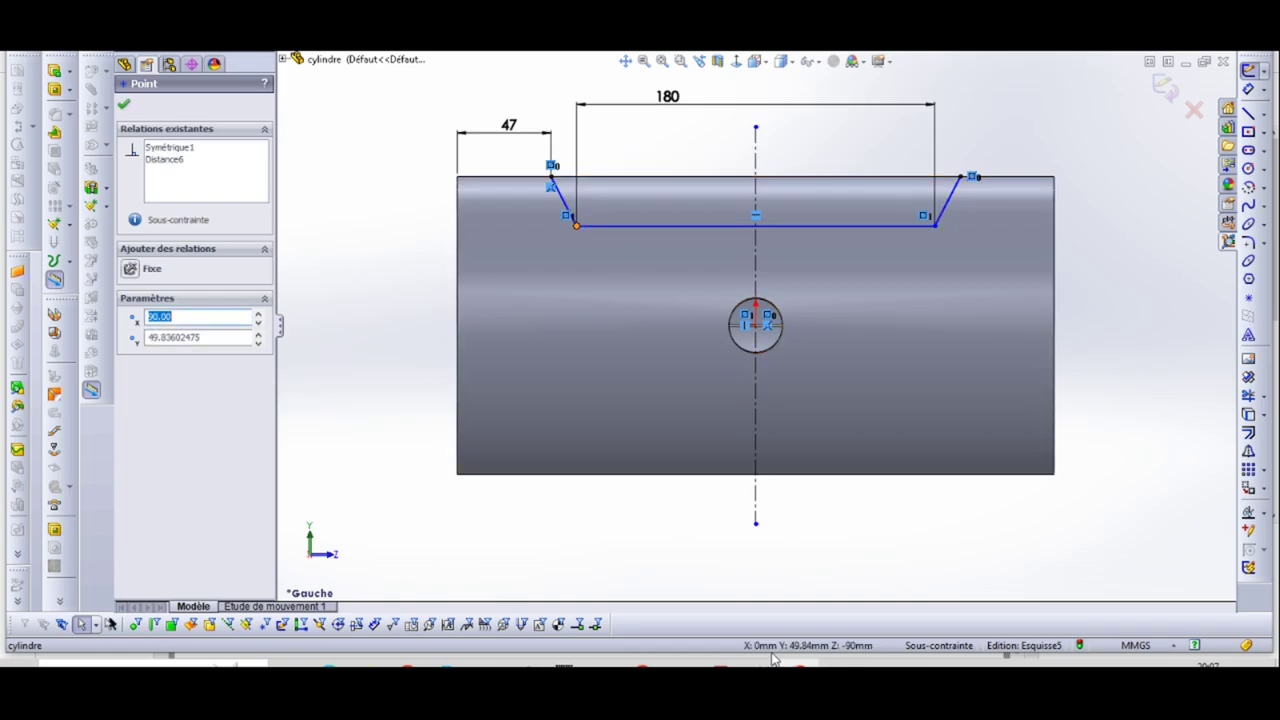
Switch to the PDF drawings and examine the cylinder and silo-bottom assembly drawings for the height of the opening.
{"action": "mouse_move", "coordinate": [775, 628]}
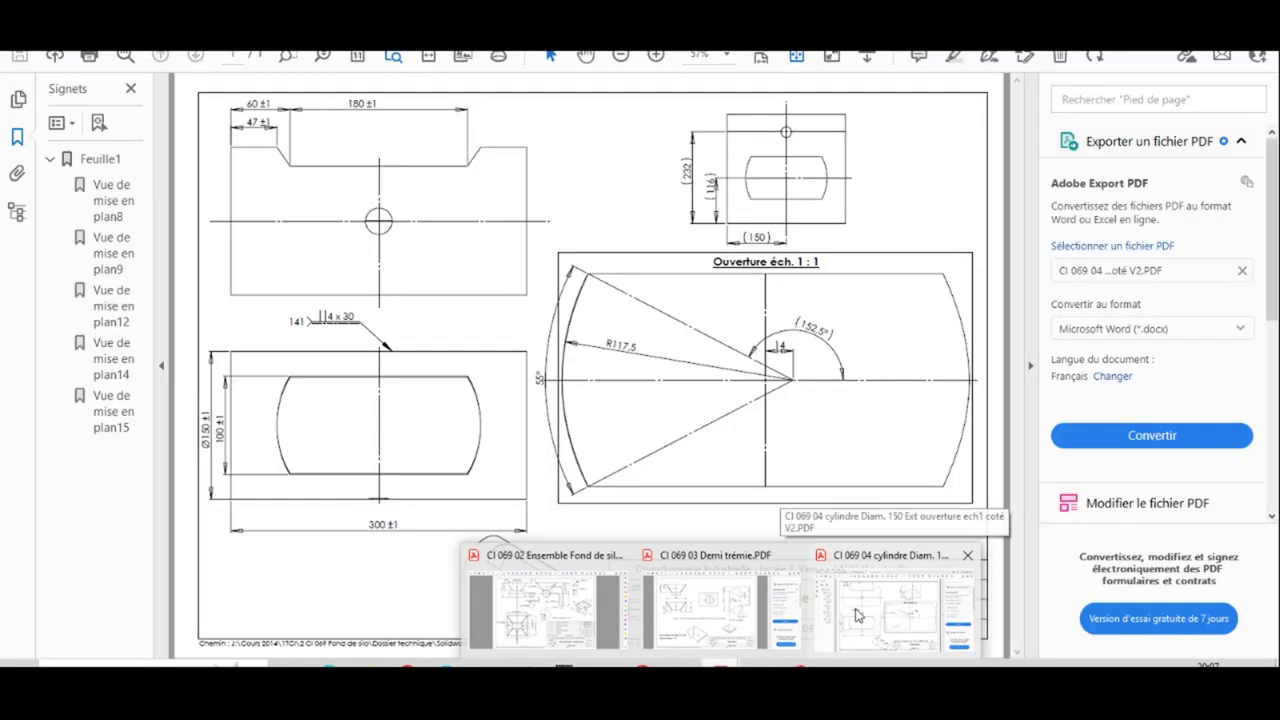
{"action": "left_click", "coordinate": [855, 615]}
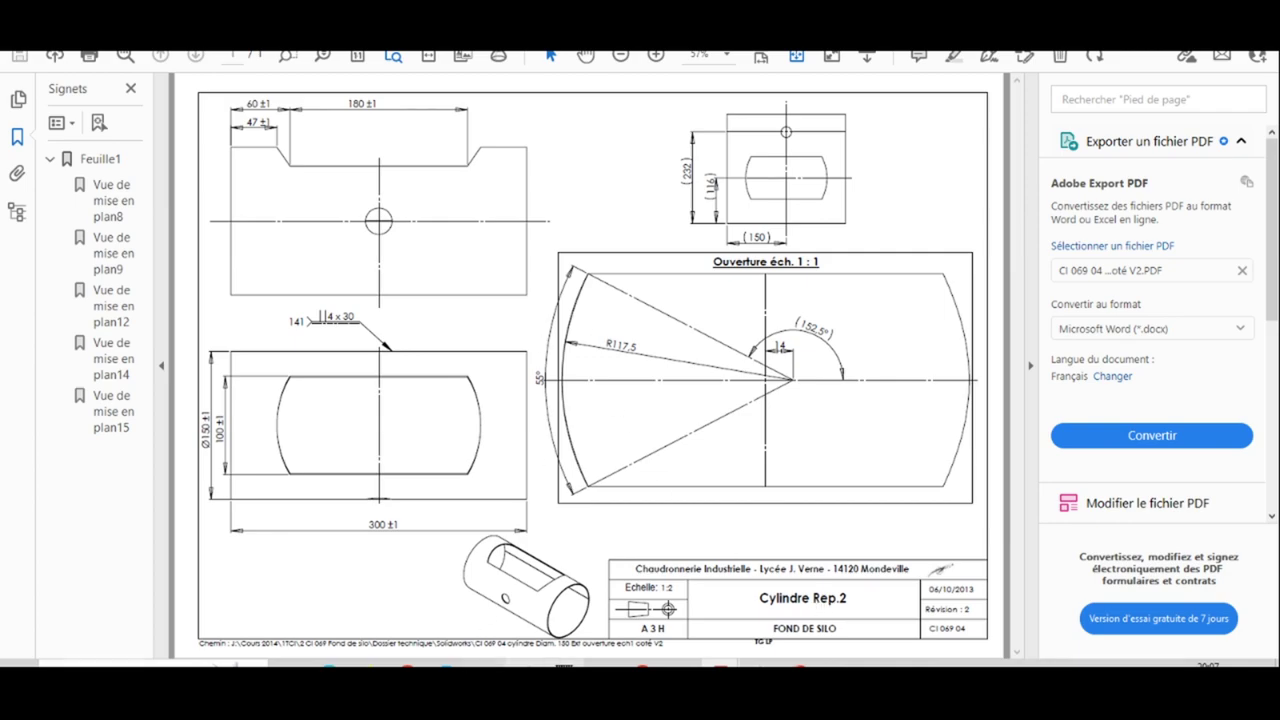
{"action": "mouse_move", "coordinate": [720, 662]}
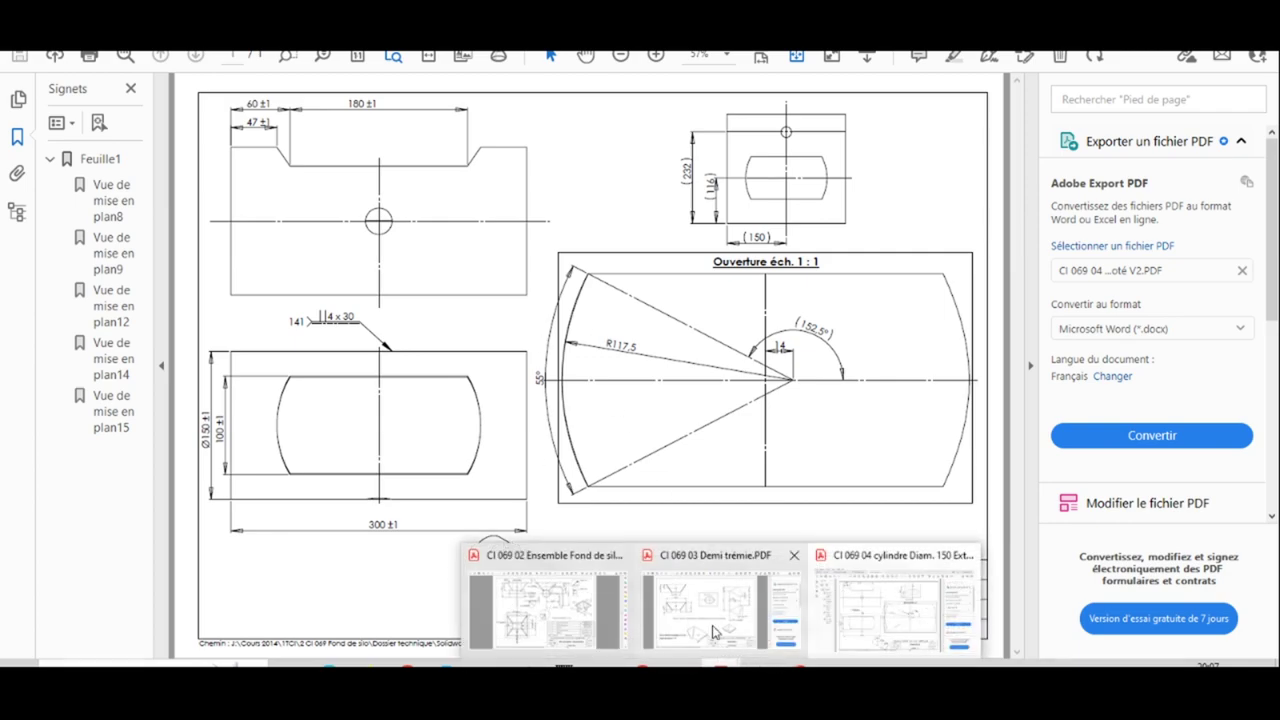
{"action": "left_click", "coordinate": [616, 558]}
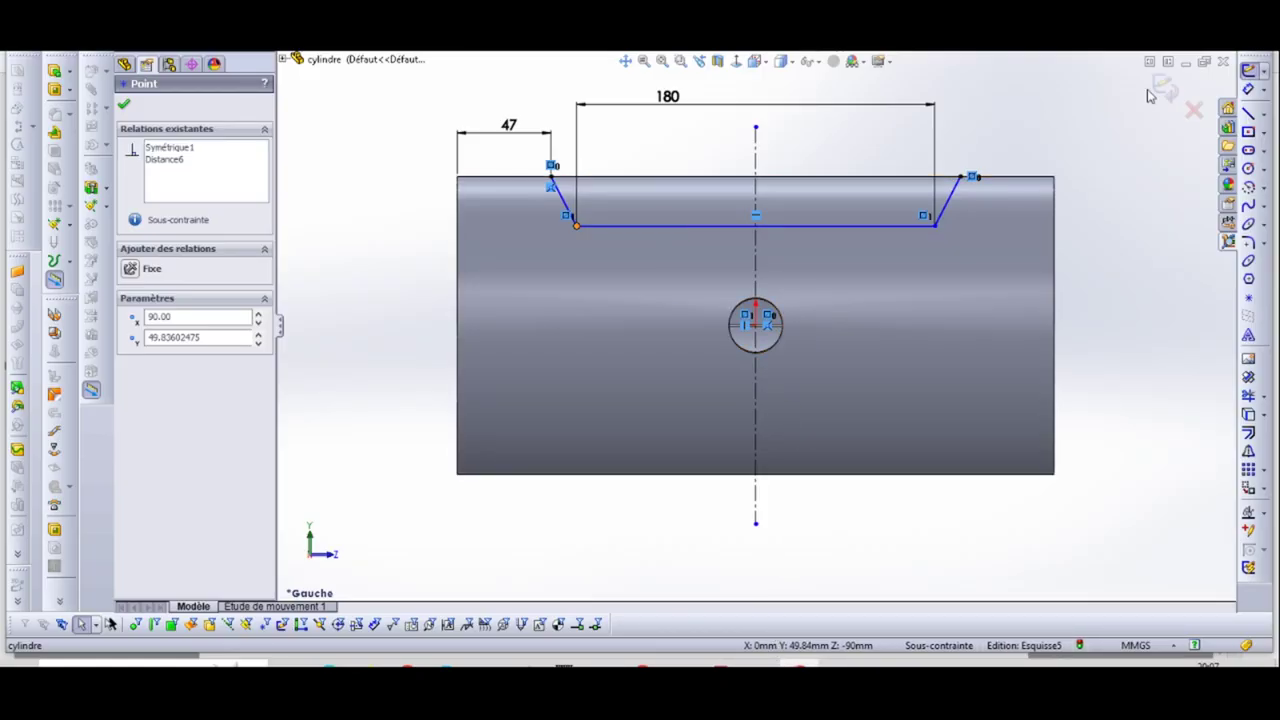
Draw a horizontal construction line about 300 mm long between the cylinder's two end edges, about 8 mm above its lower edge.
{"action": "left_click", "coordinate": [1250, 88]}
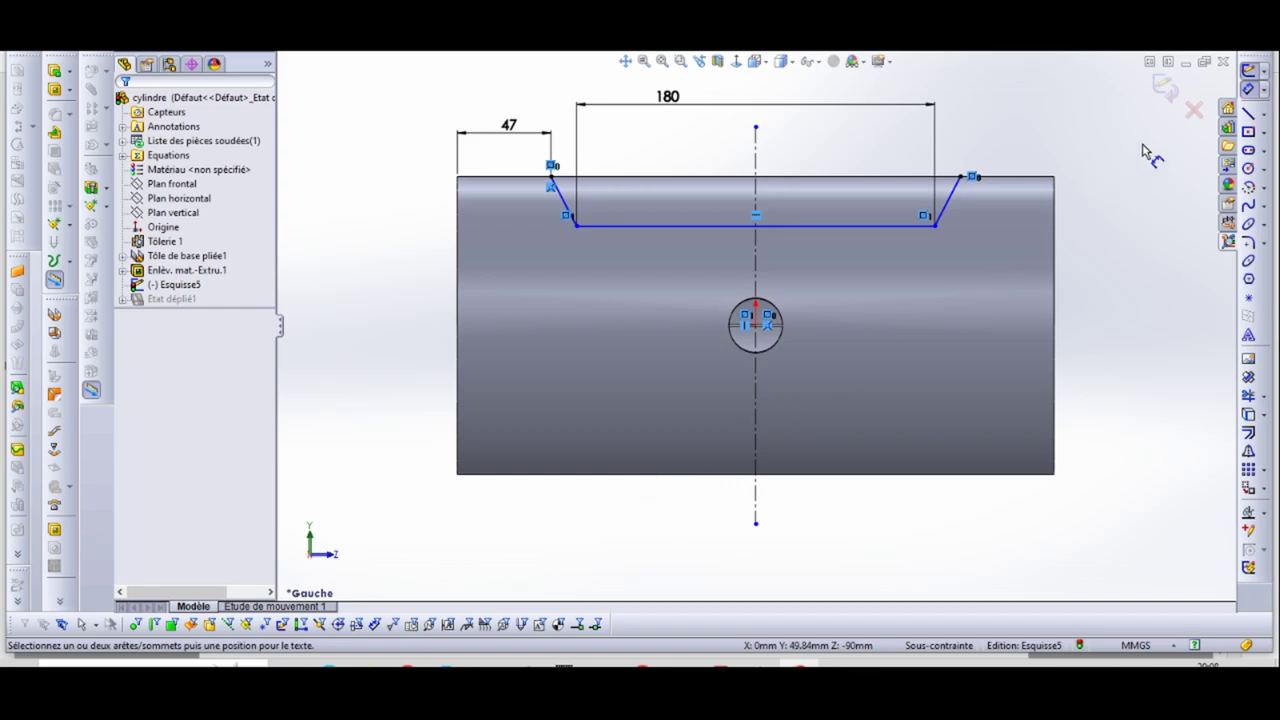
{"action": "left_click", "coordinate": [1250, 114]}
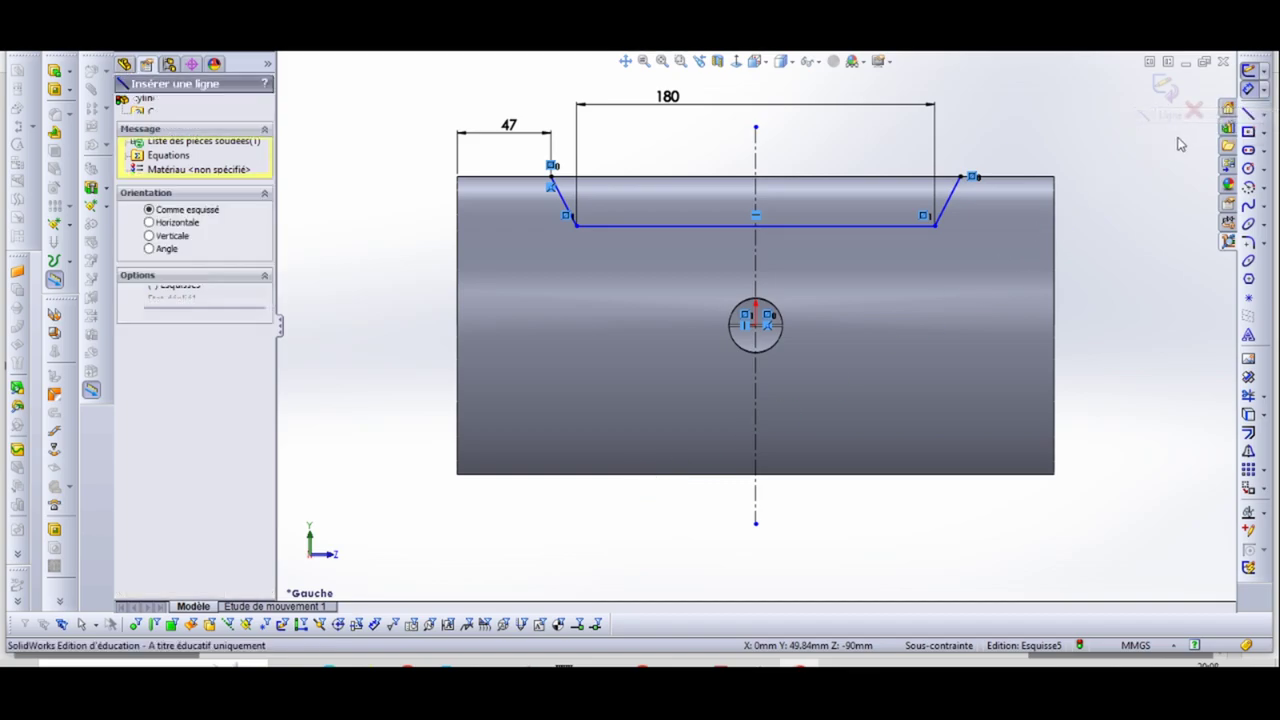
{"action": "left_click", "coordinate": [1251, 118]}
{"action": "left_click", "coordinate": [1262, 114]}
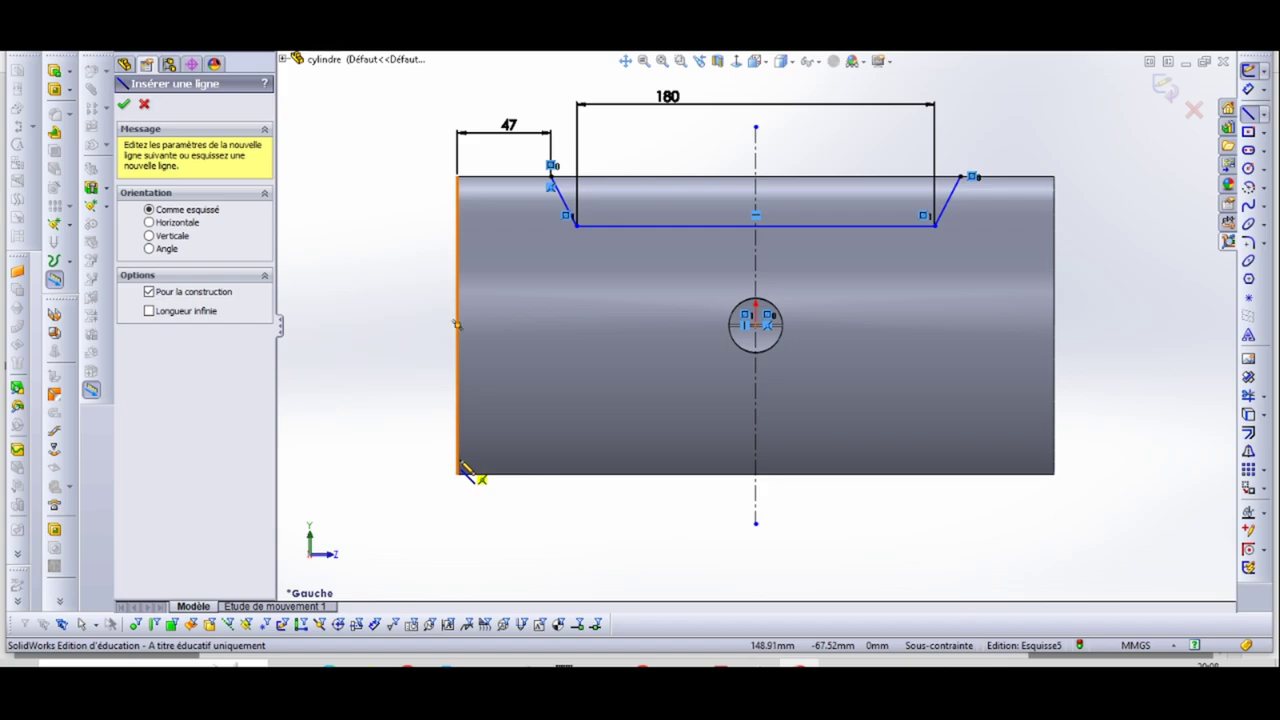
{"action": "left_click", "coordinate": [461, 463]}
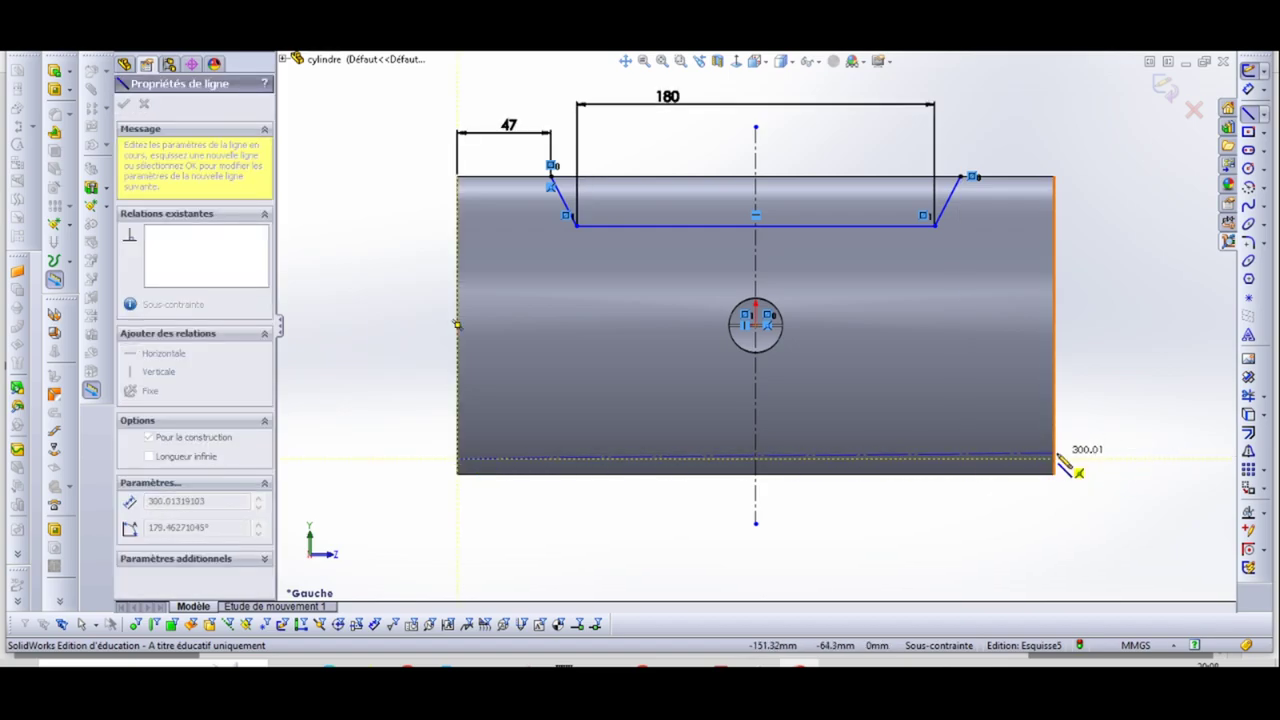
{"action": "left_click", "coordinate": [1055, 459]}
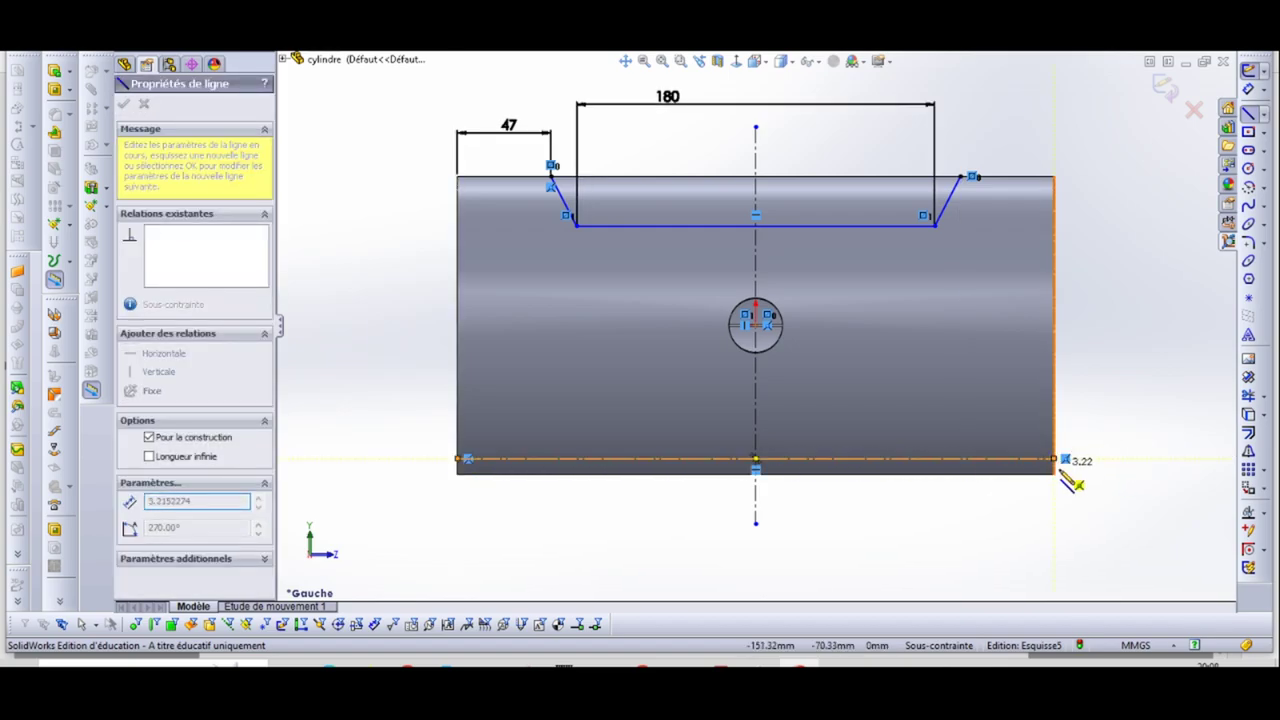
{"action": "key", "text": "Escape"}
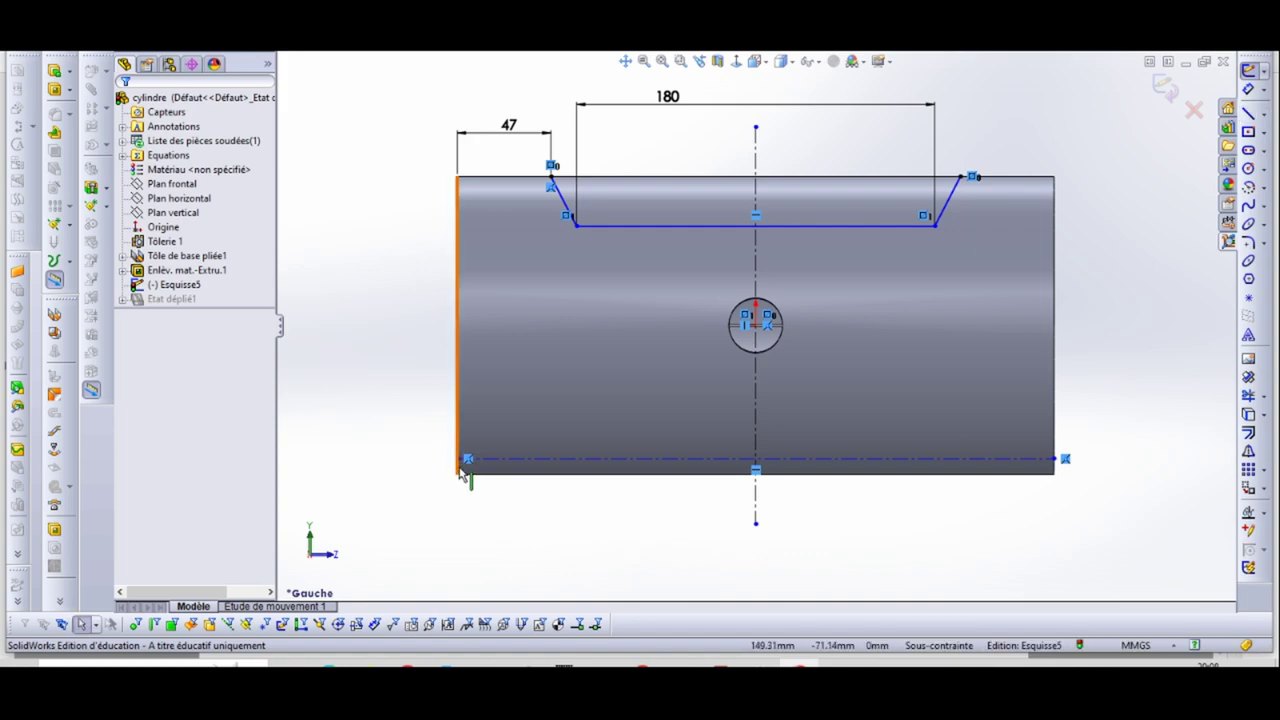
Apply a Point de rencontre relation between the construction line's endpoint and the cylinder's end edge.
{"action": "left_click", "coordinate": [460, 472]}
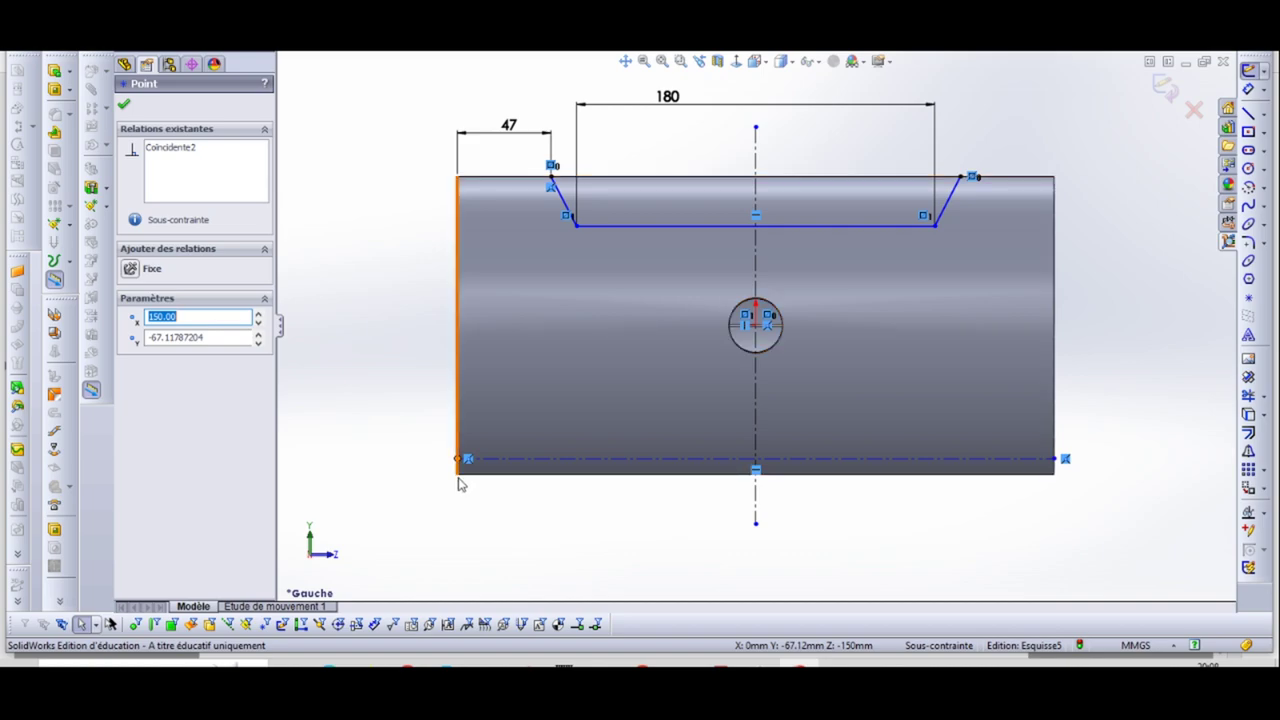
{"action": "left_click", "coordinate": [460, 485], "text": "ctrl"}
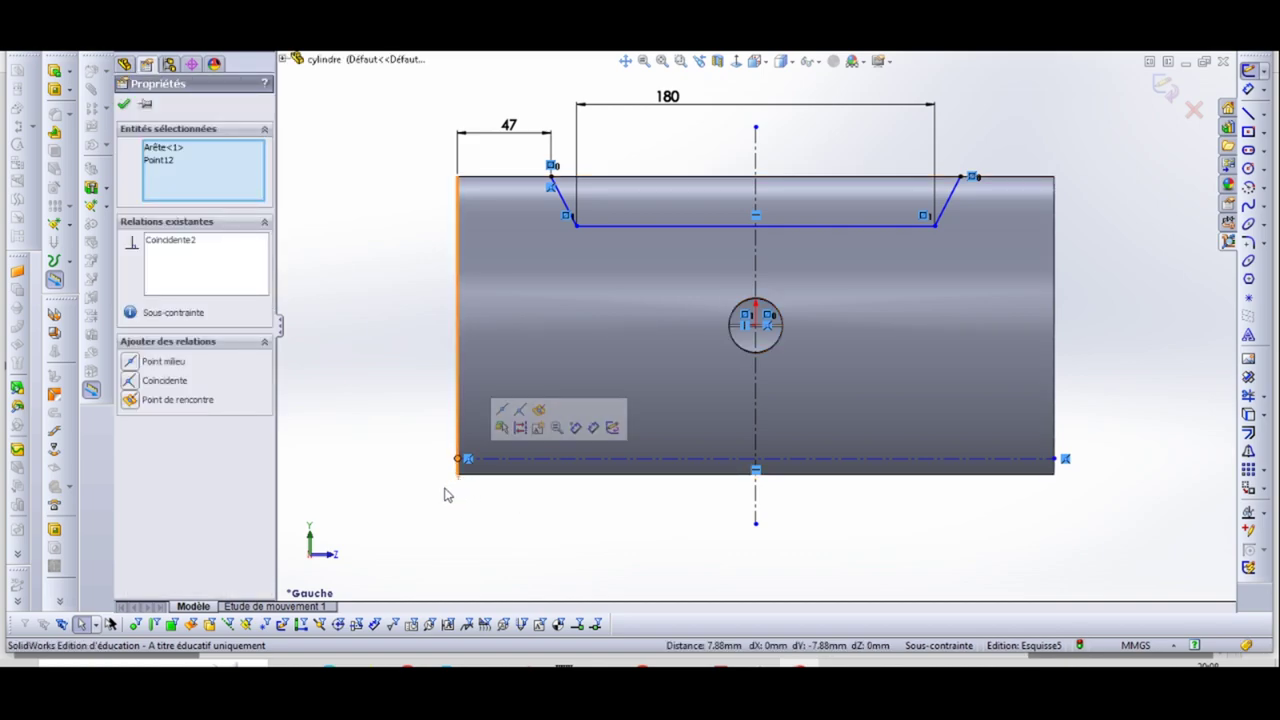
{"action": "left_click", "coordinate": [130, 400]}
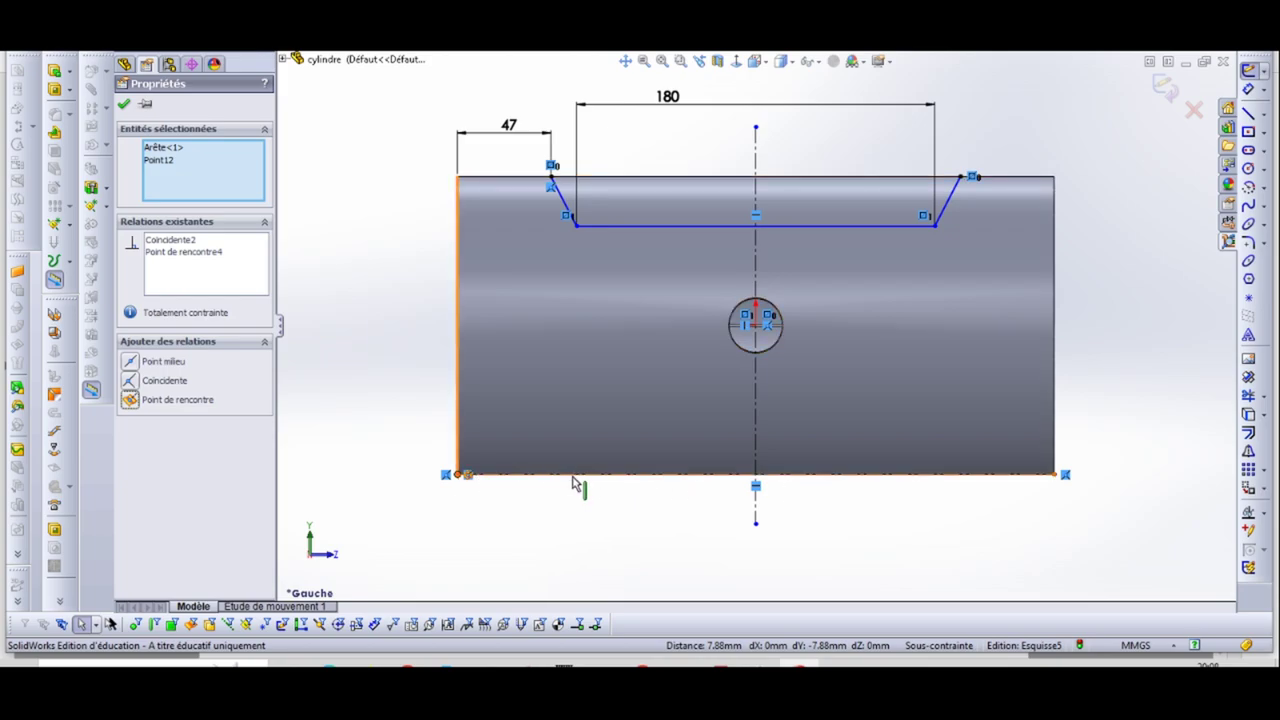
Dimension the vertical distance between the opening profile's horizontal line and the construction line as 131 mm.
{"action": "left_click", "coordinate": [1250, 90]}
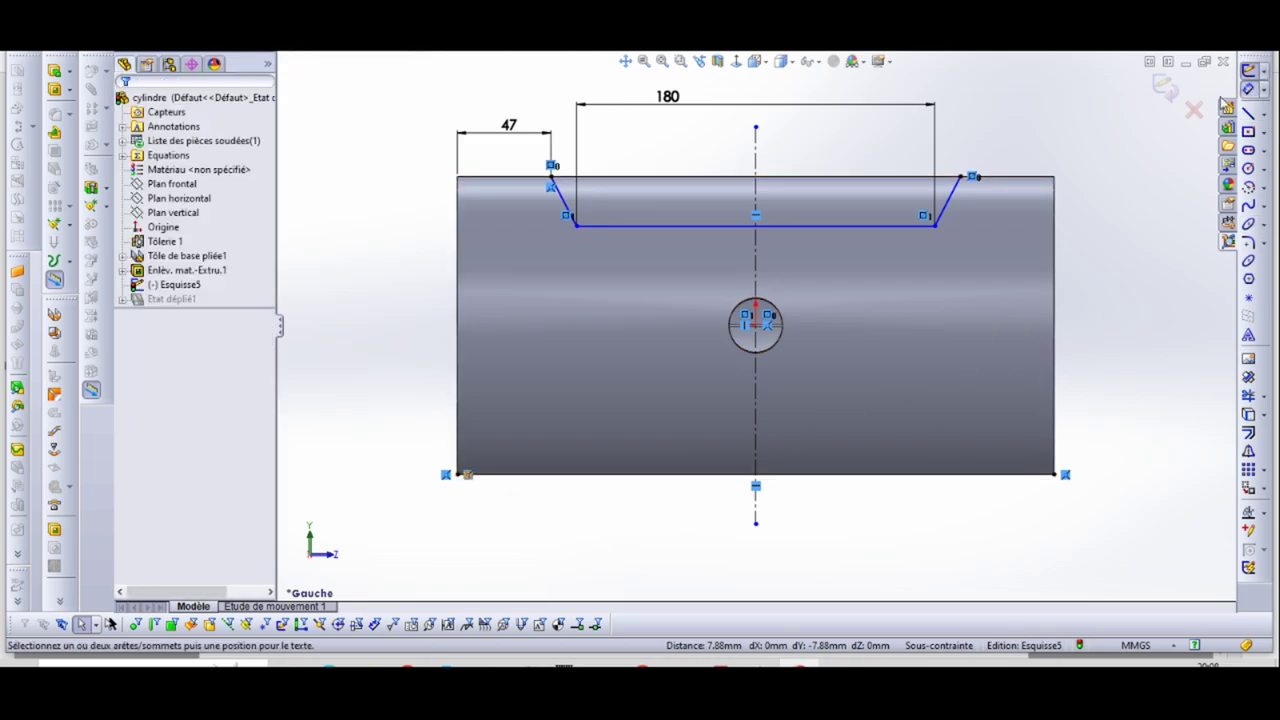
{"action": "left_click", "coordinate": [677, 227]}
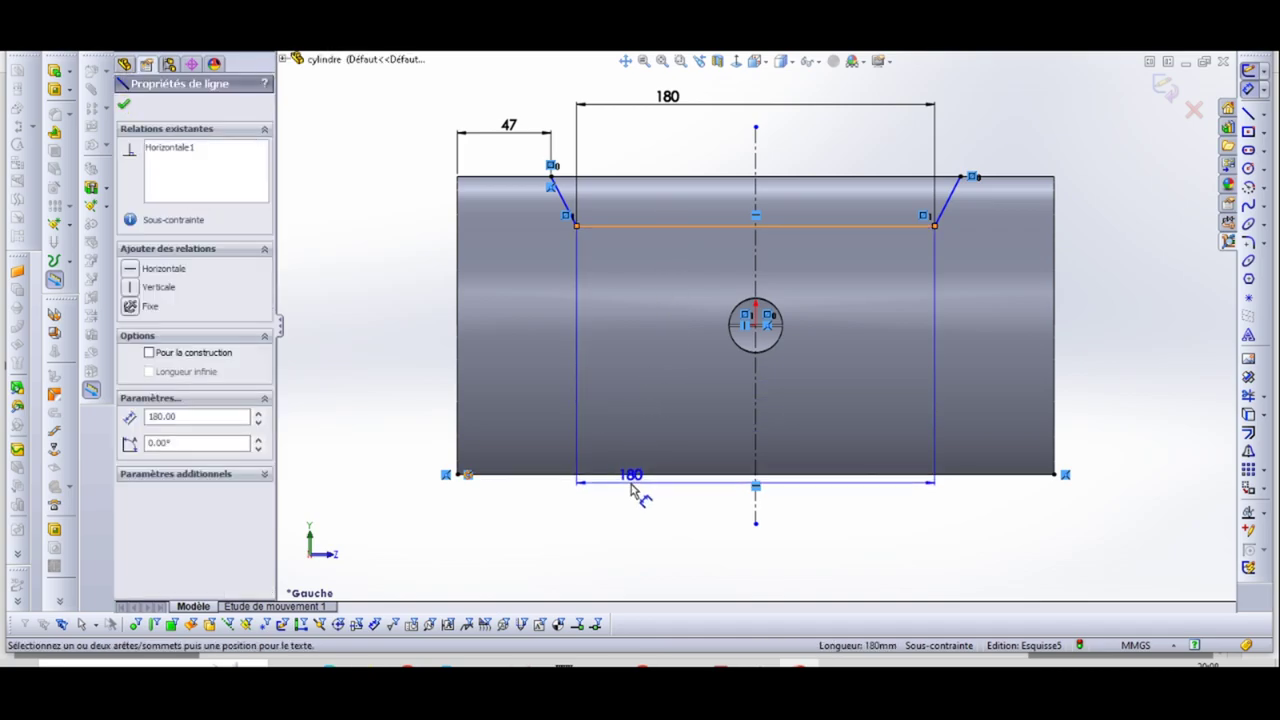
{"action": "left_click", "coordinate": [636, 472]}
{"action": "left_click", "coordinate": [400, 385]}
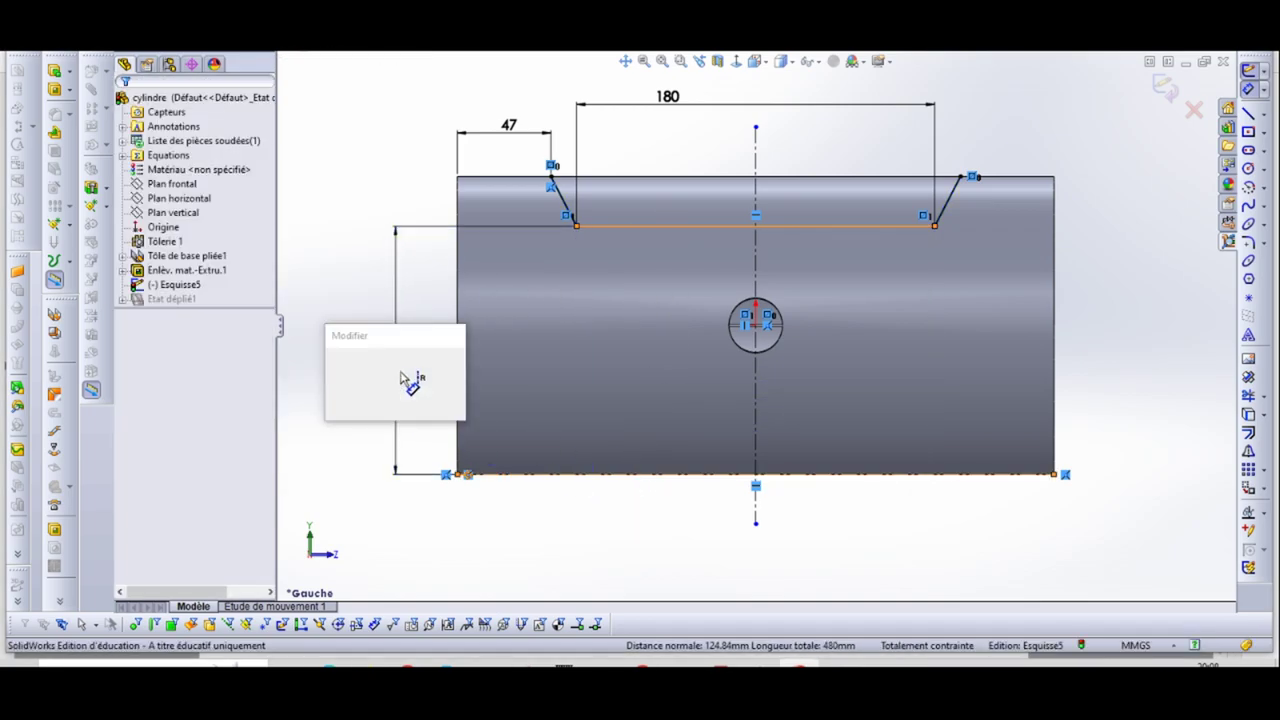
{"action": "key", "text": "Return"}
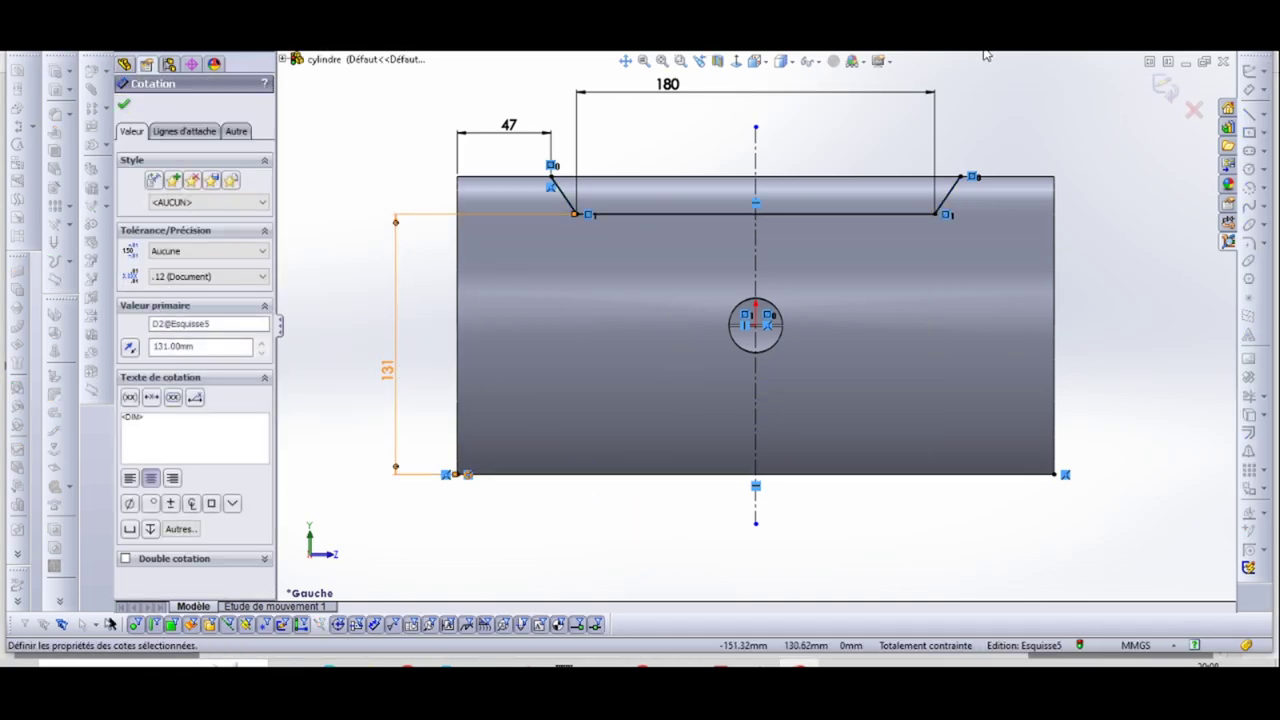
Start an extruded cut from the opening sketch.
{"action": "left_click", "coordinate": [52, 90]}
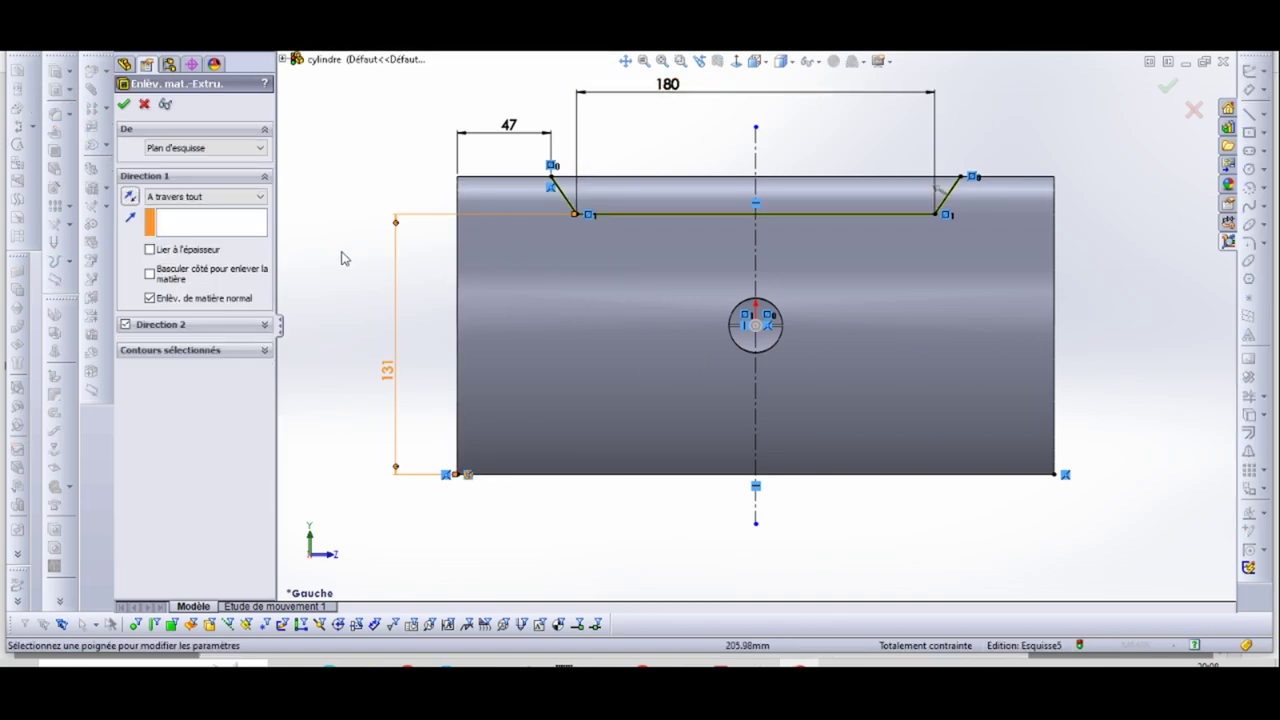